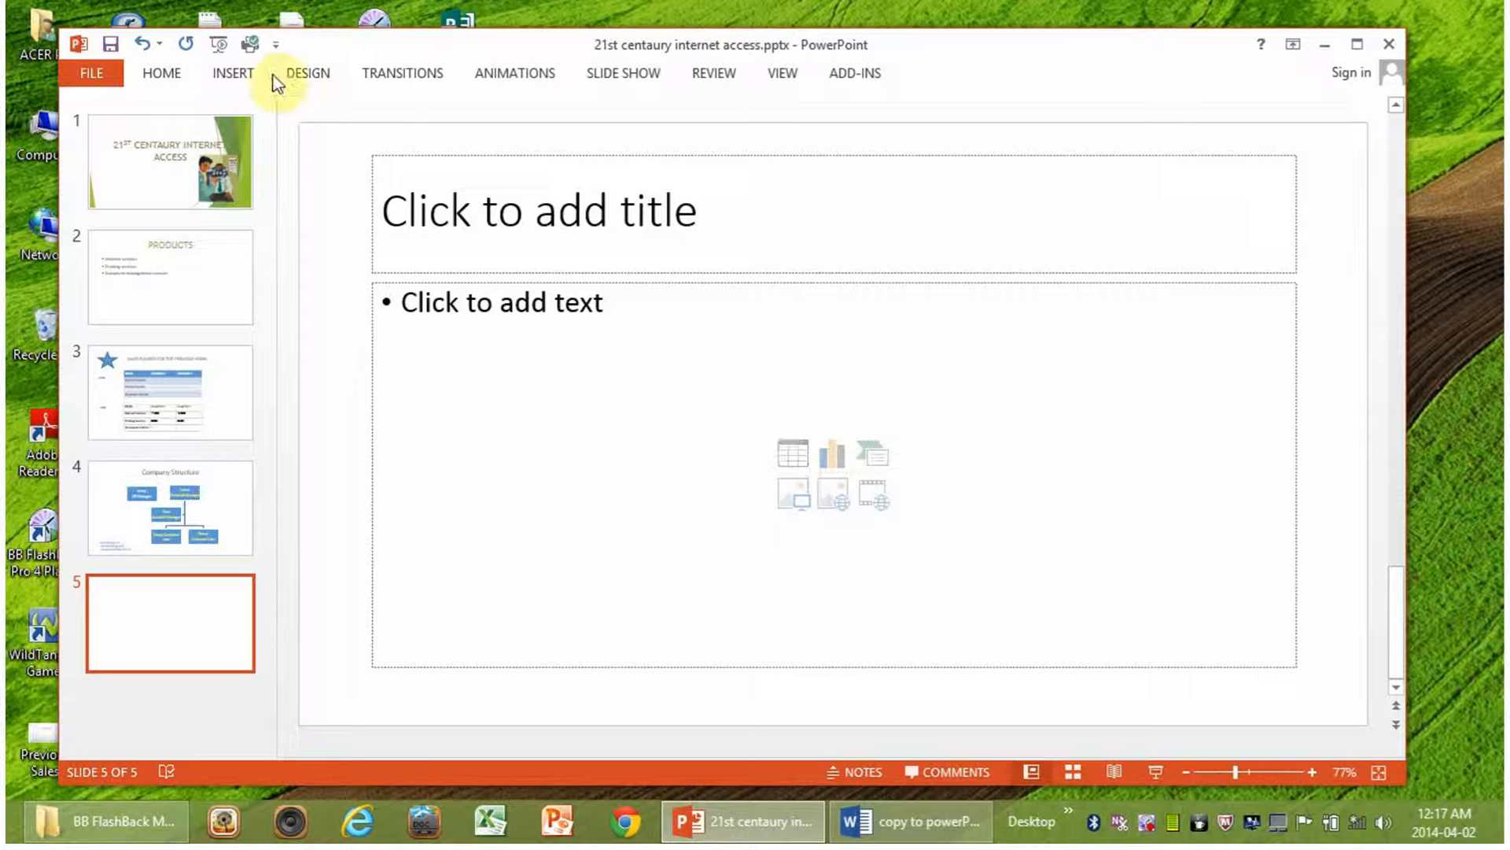
Give slide 5 the title "Figures for FY2005:2006".
left_click(230, 73)
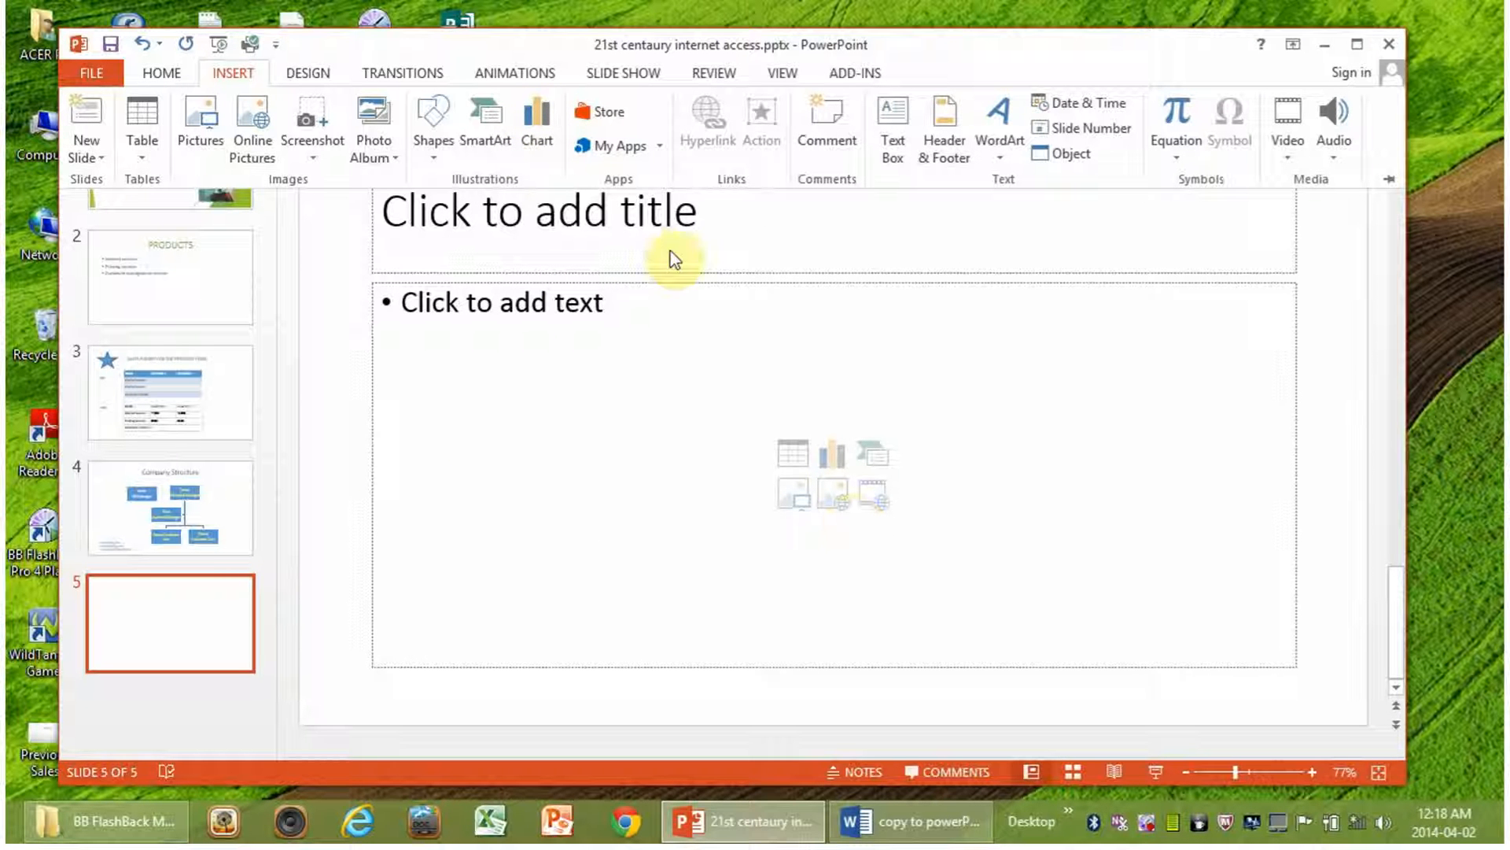
left_click(716, 232)
left_click(698, 237)
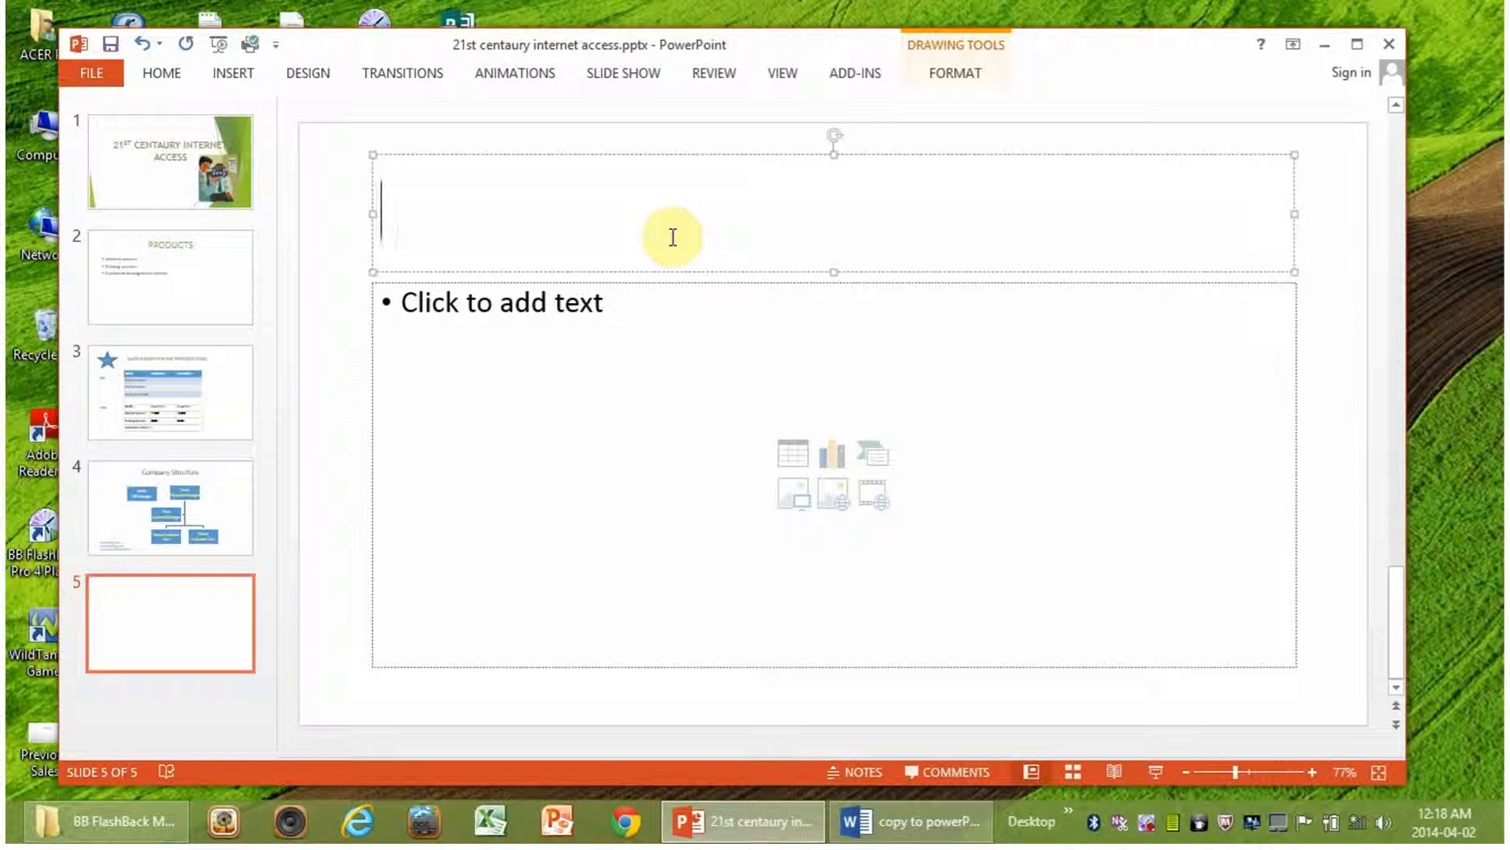
type("Fi")
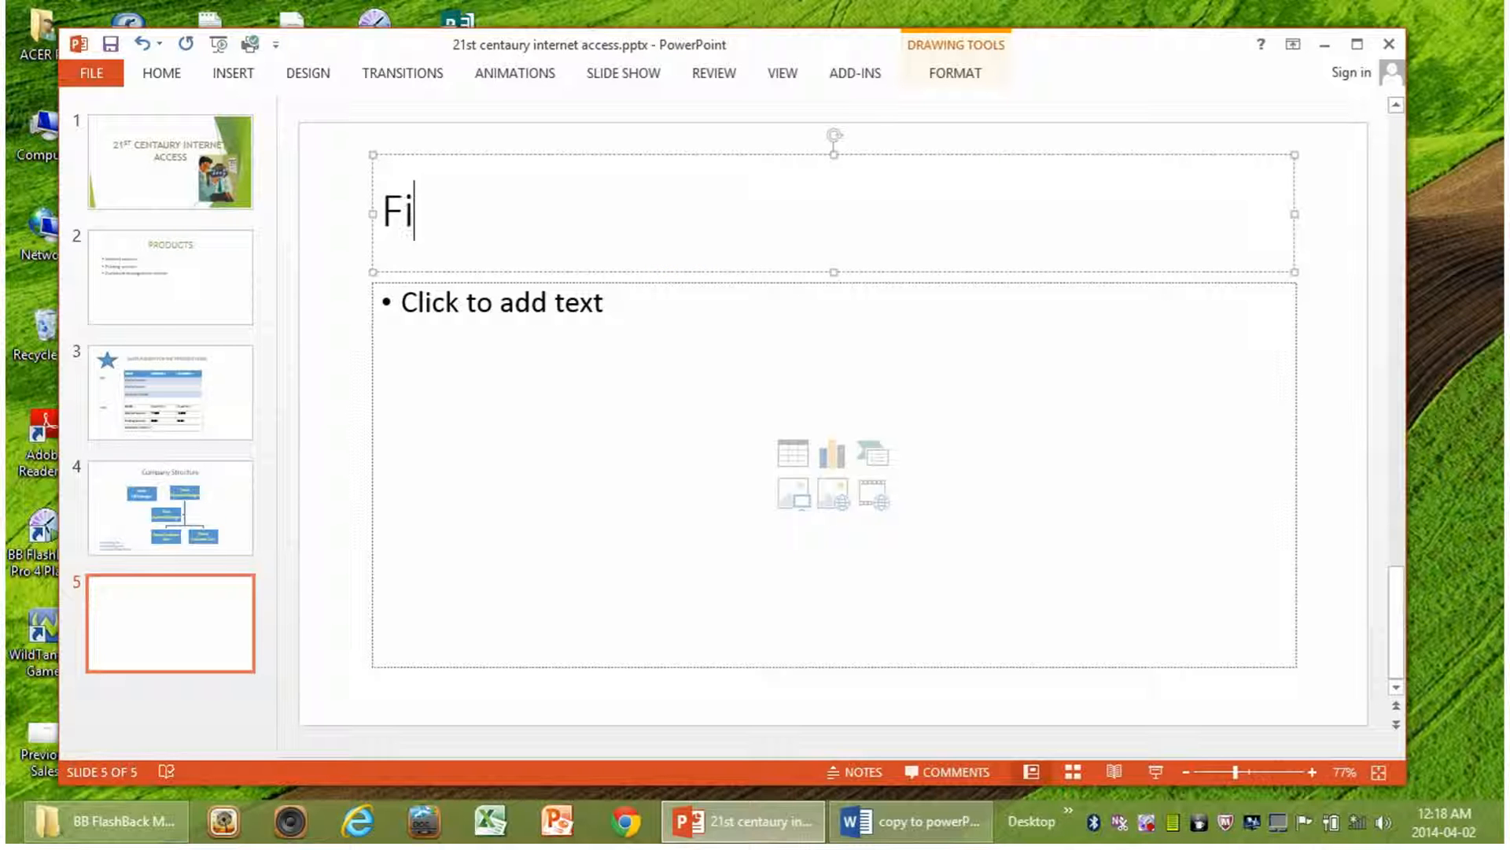
type("gures ")
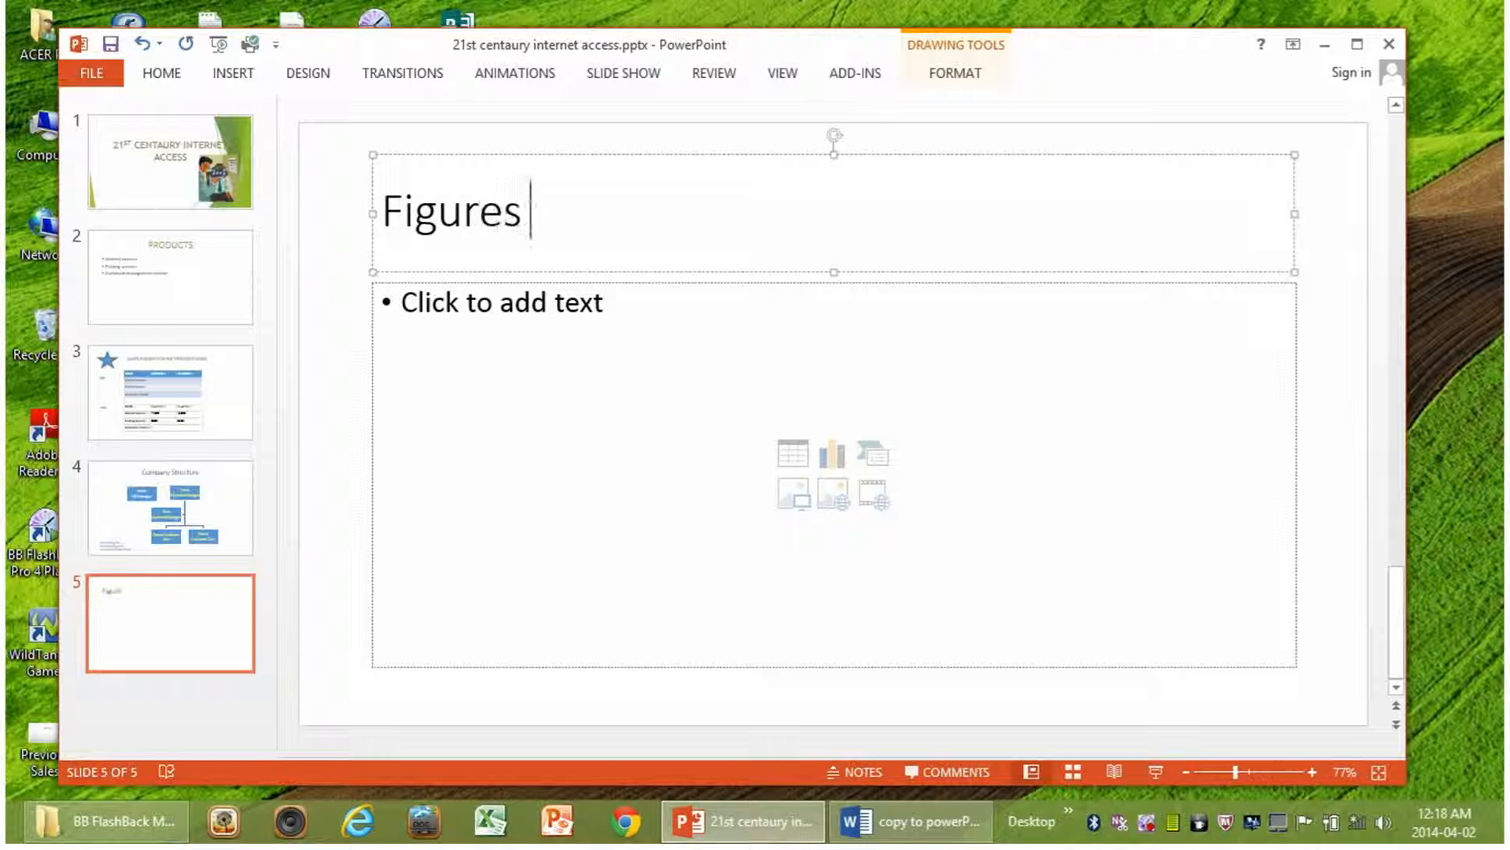
type("for FY")
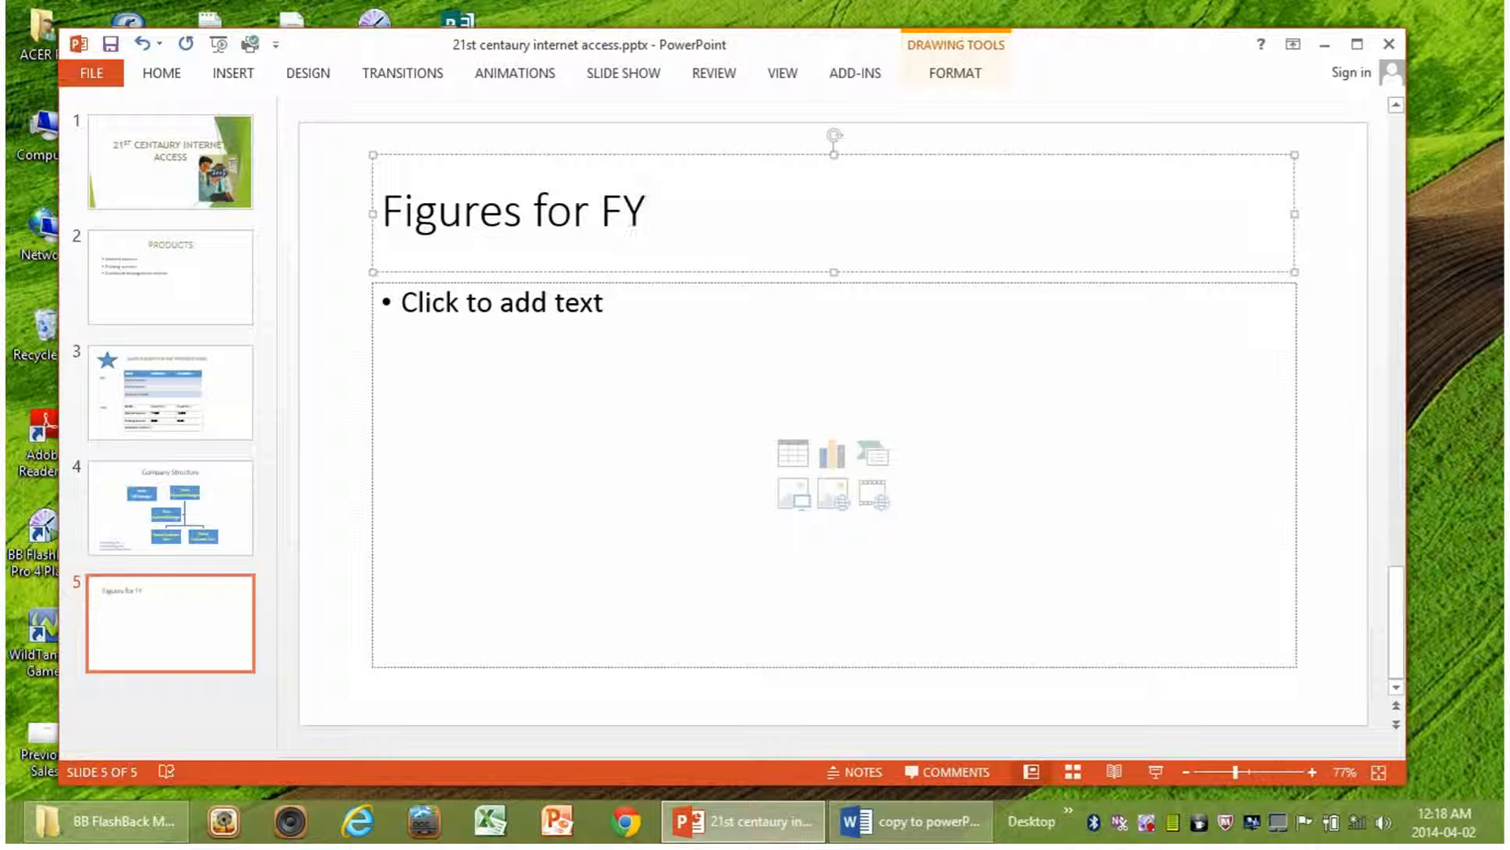
type("200")
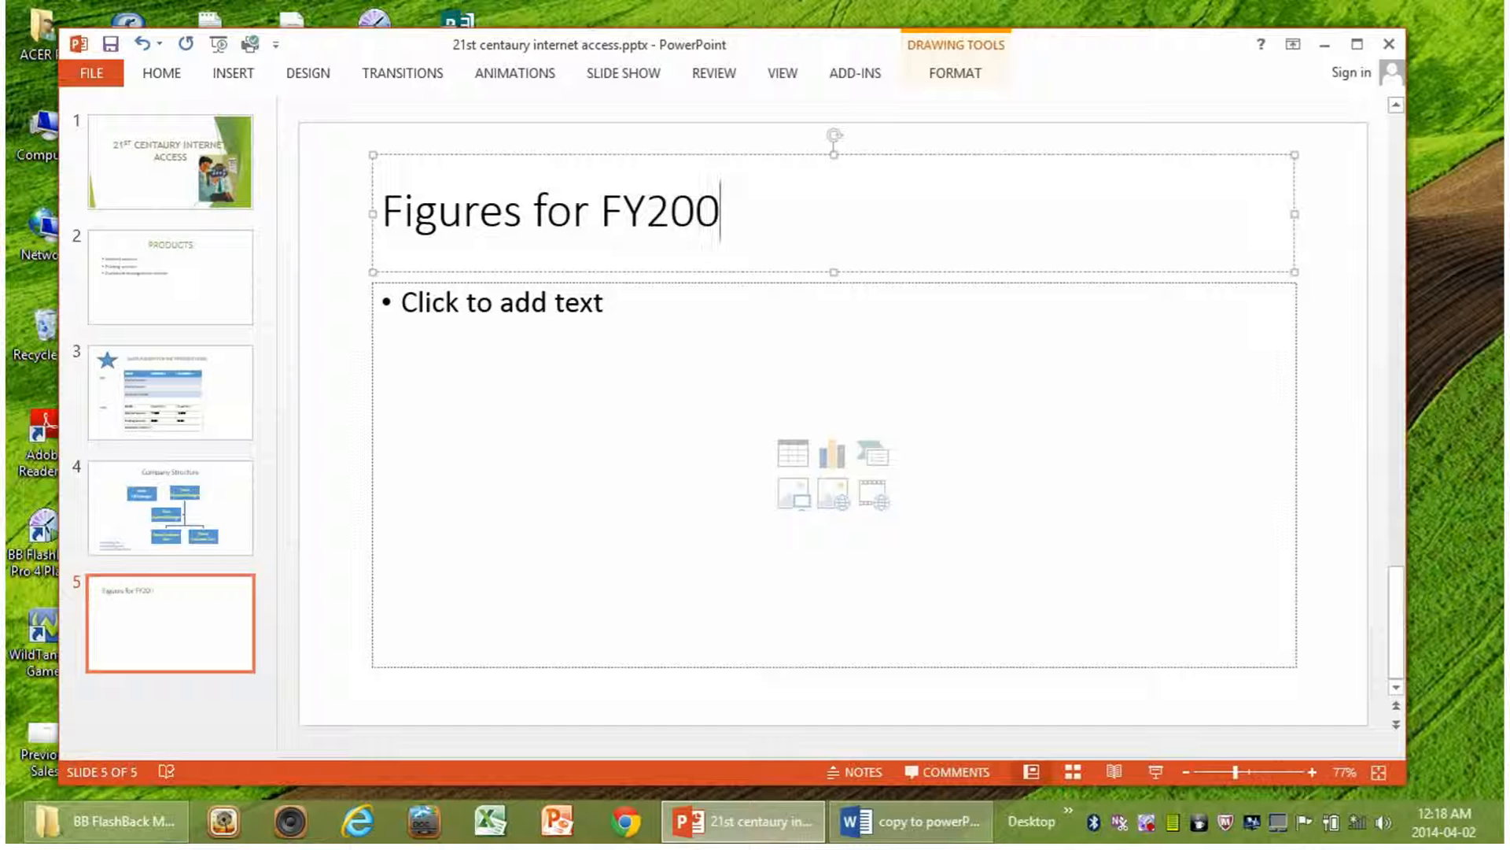
type("5:2006")
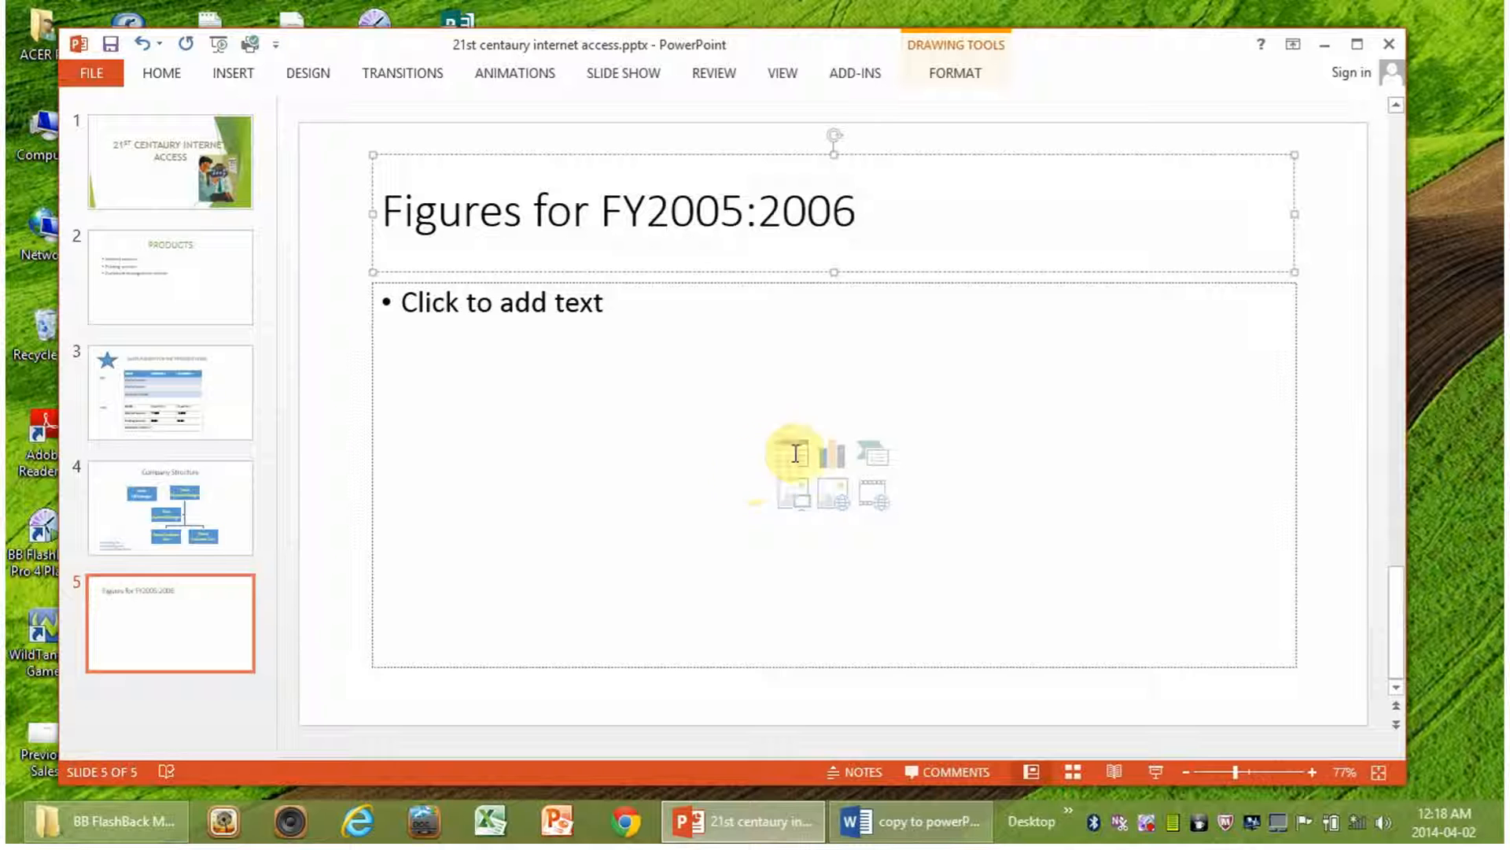
Insert a Clustered Column chart into the content area of slide 5, after previewing Combo, Radar, Scatter, Area and Bar types.
left_click(845, 472)
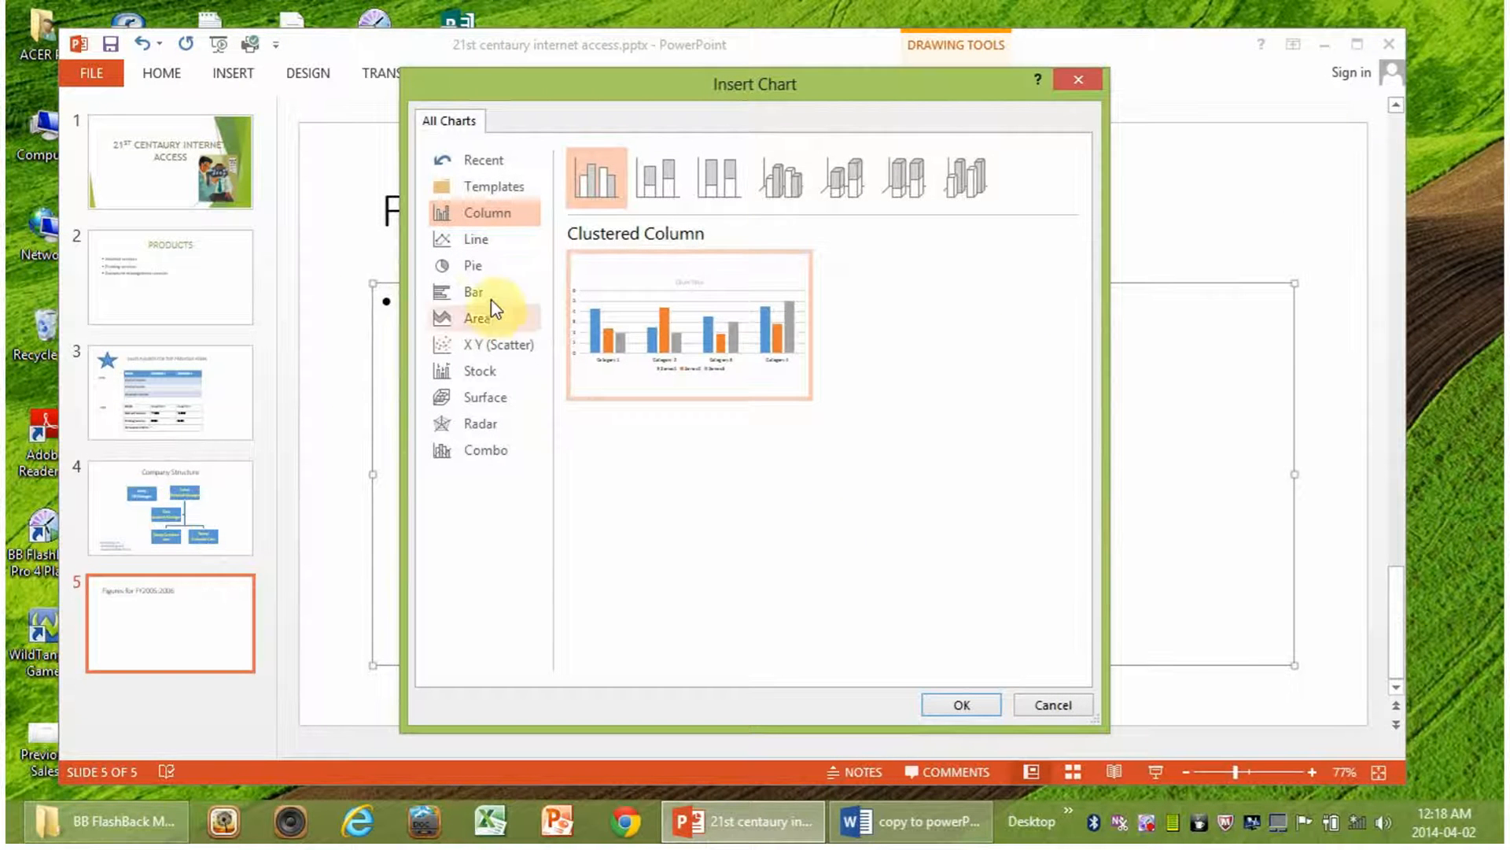
left_click(498, 451)
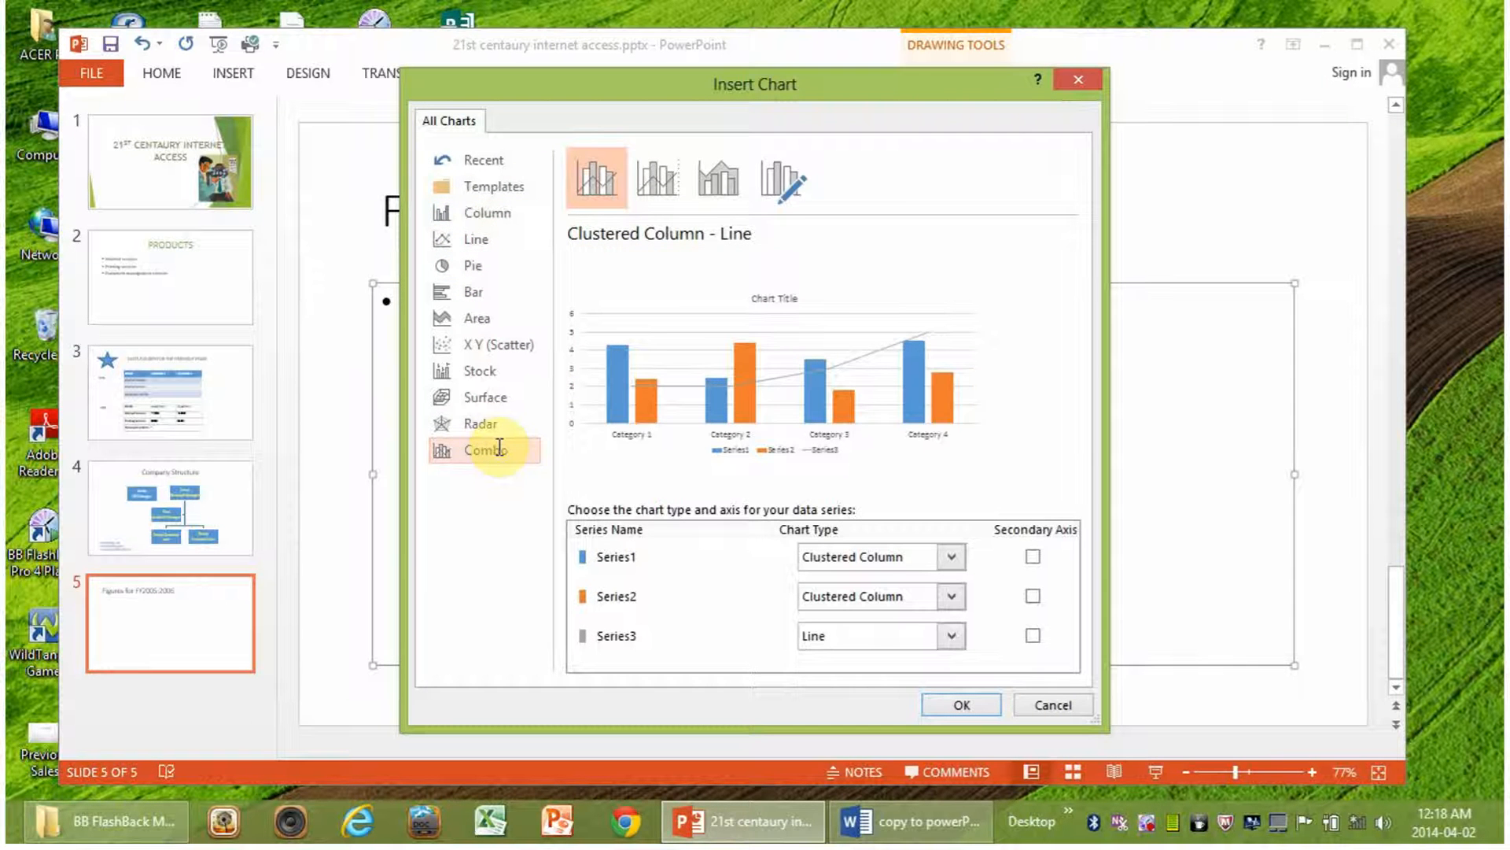
left_click(497, 427)
left_click(510, 346)
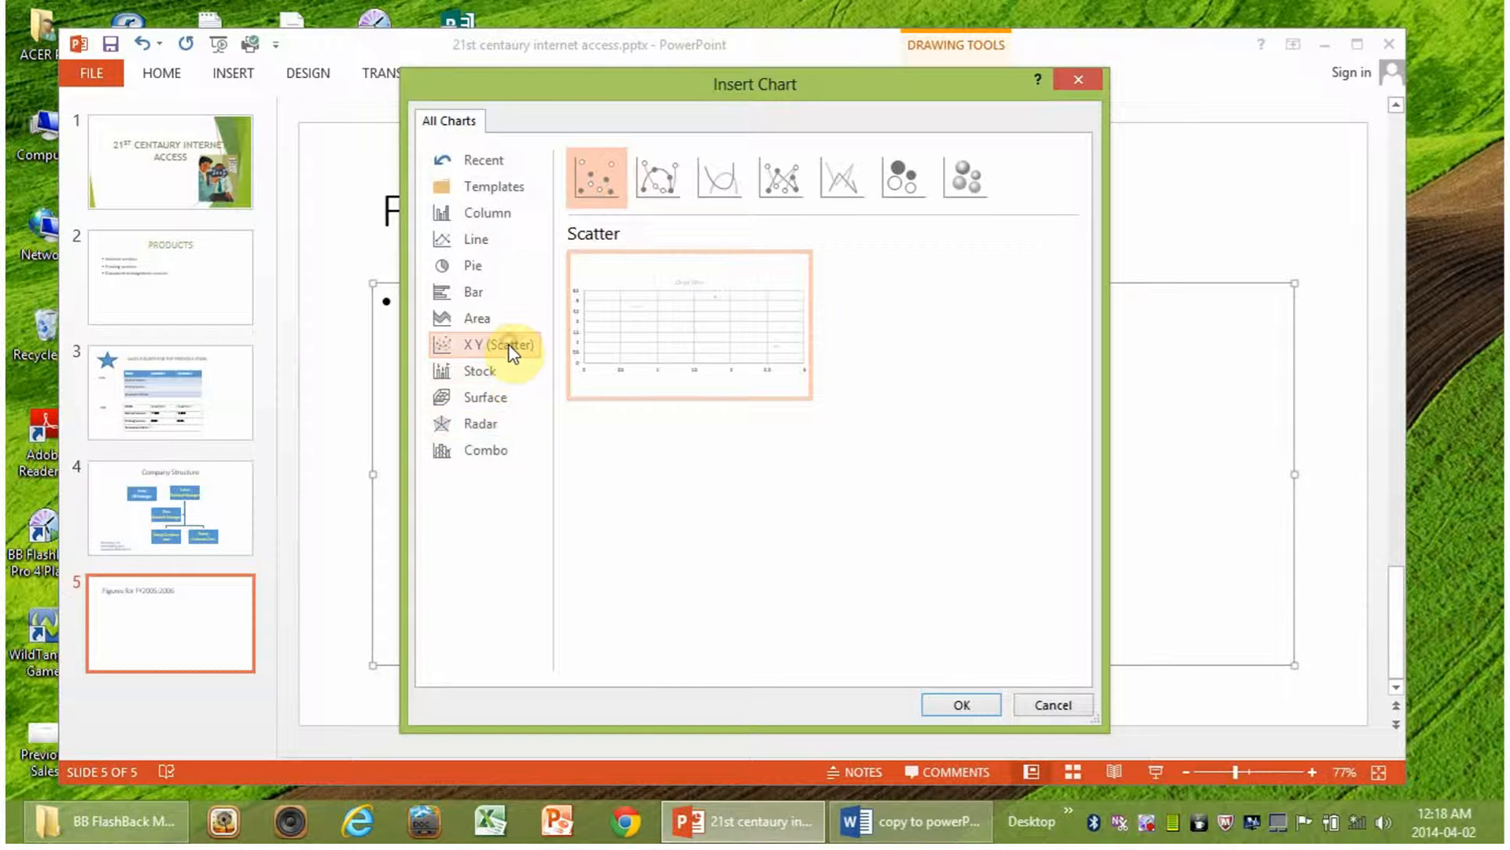
left_click(499, 318)
left_click(499, 294)
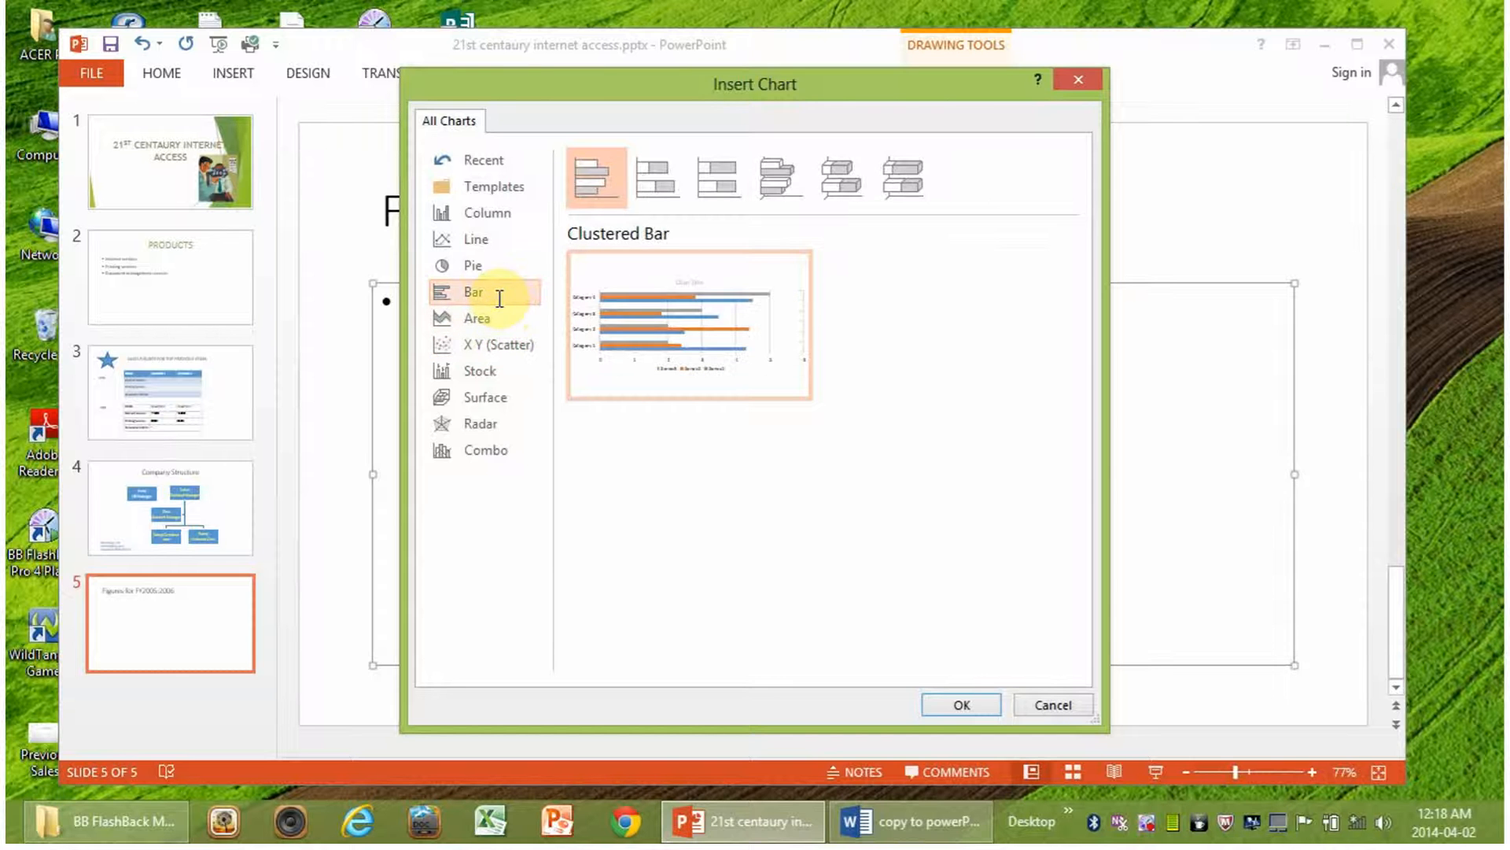
left_click(502, 214)
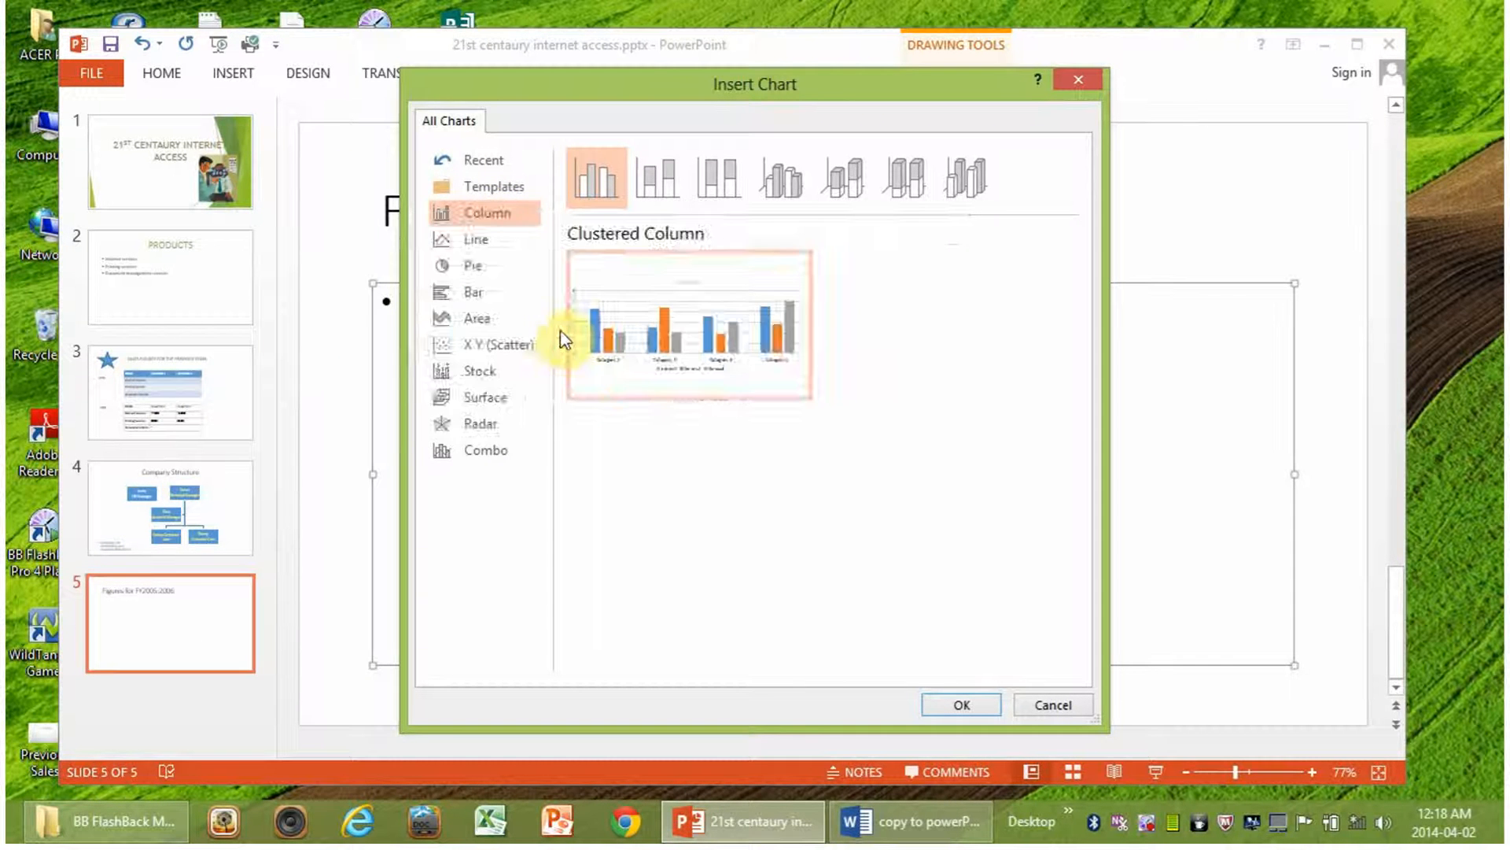
left_click(663, 328)
left_click(963, 705)
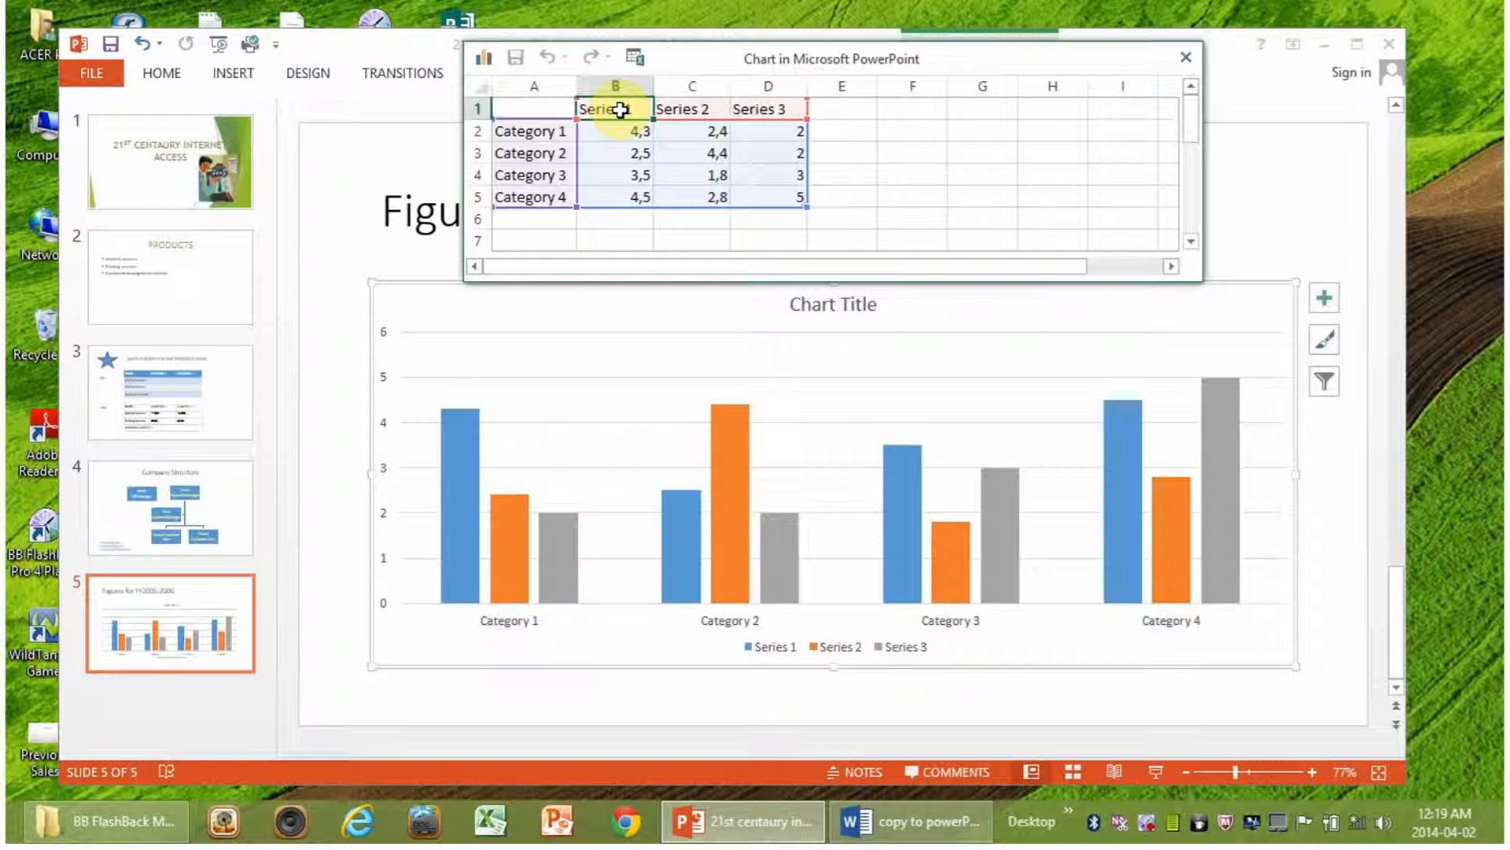
Rename the first two series headers in the chart data sheet as 2005 and 2006.
type("2")
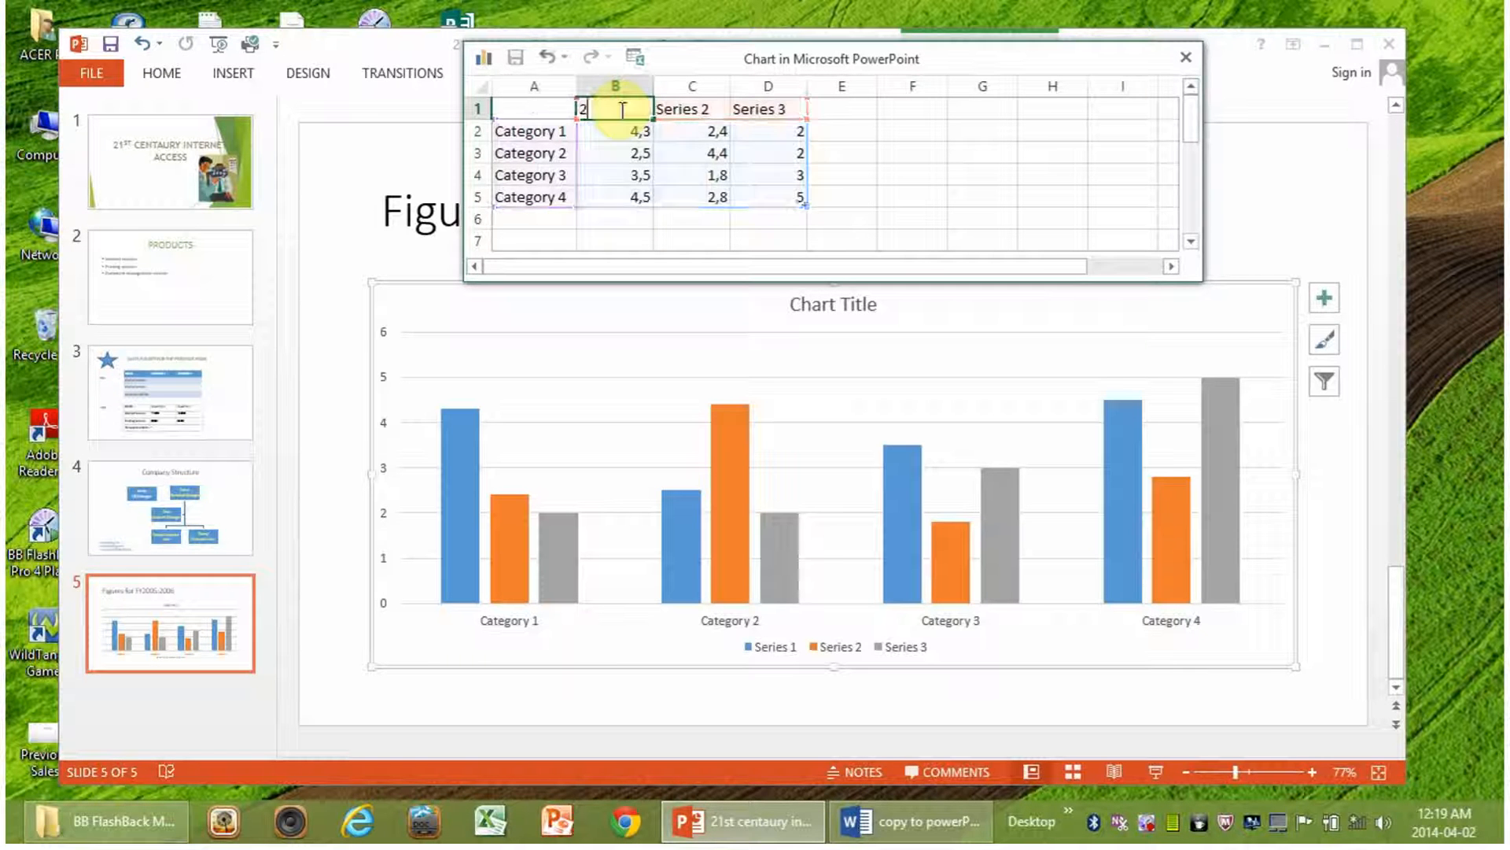
type("005")
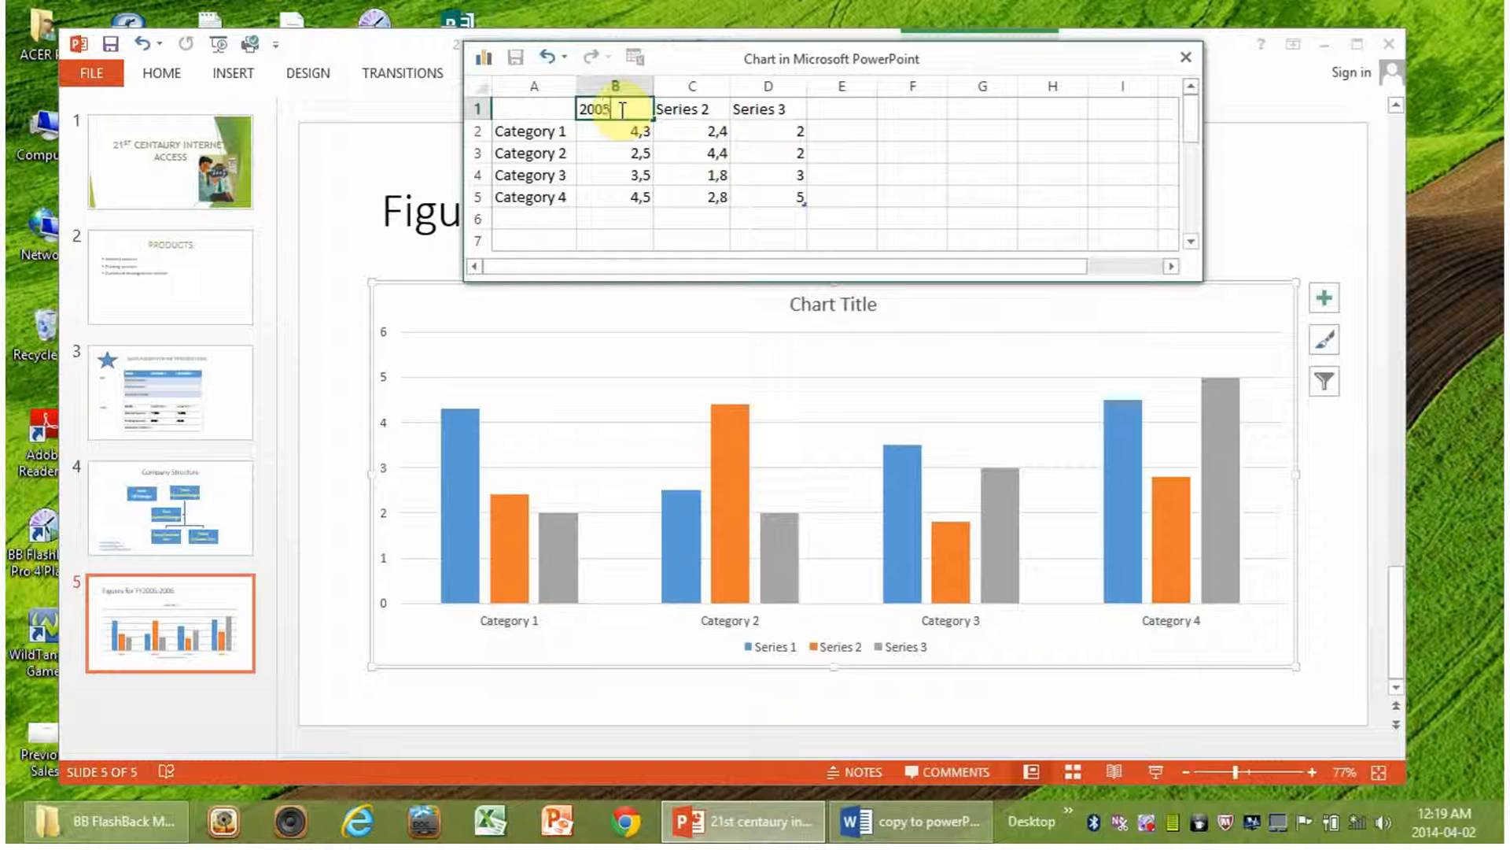
key("Tab")
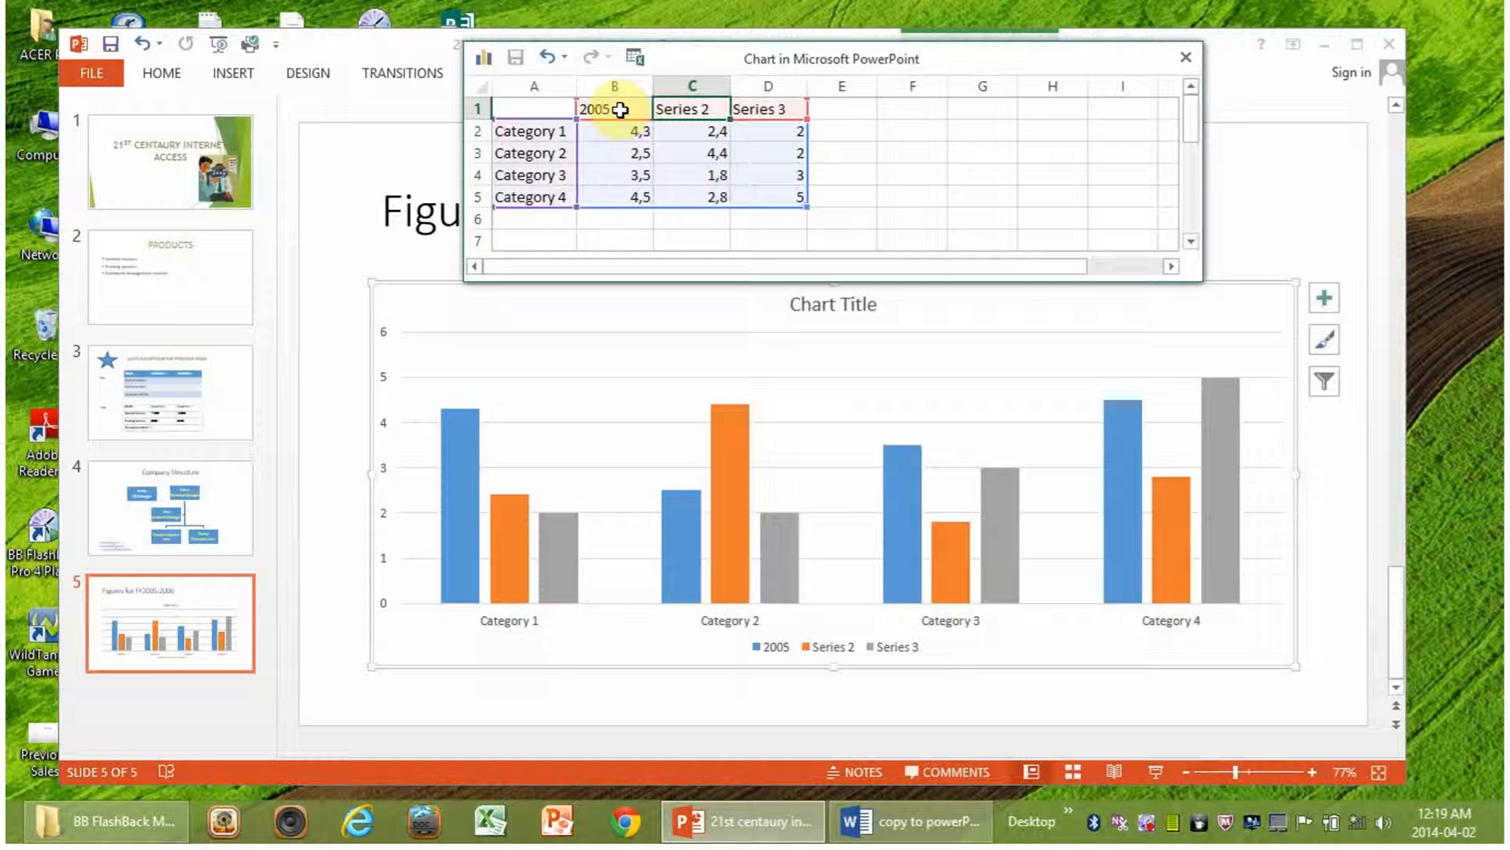
type("2006")
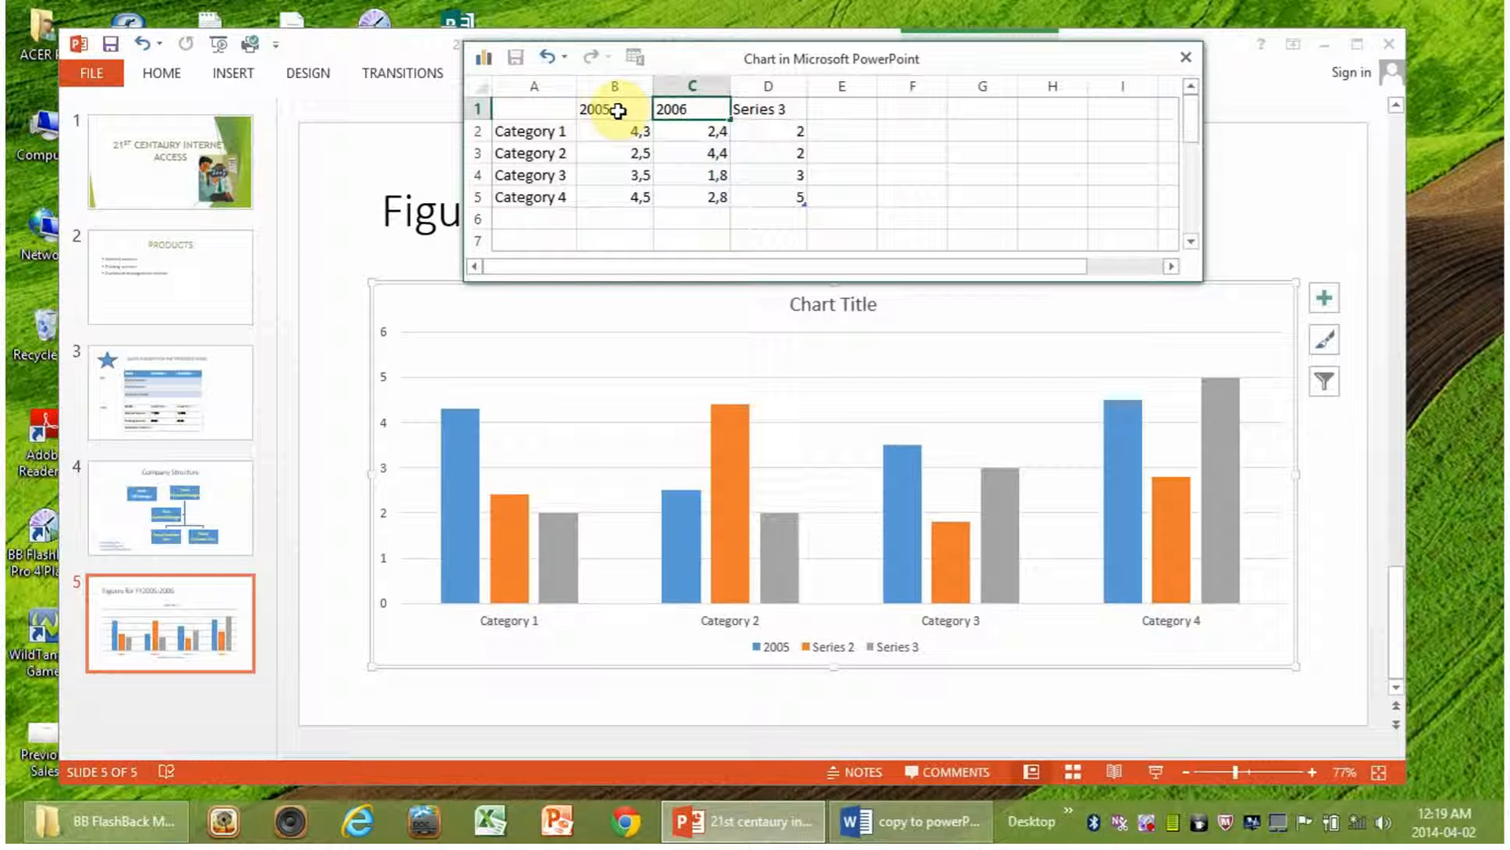
left_click(684, 222)
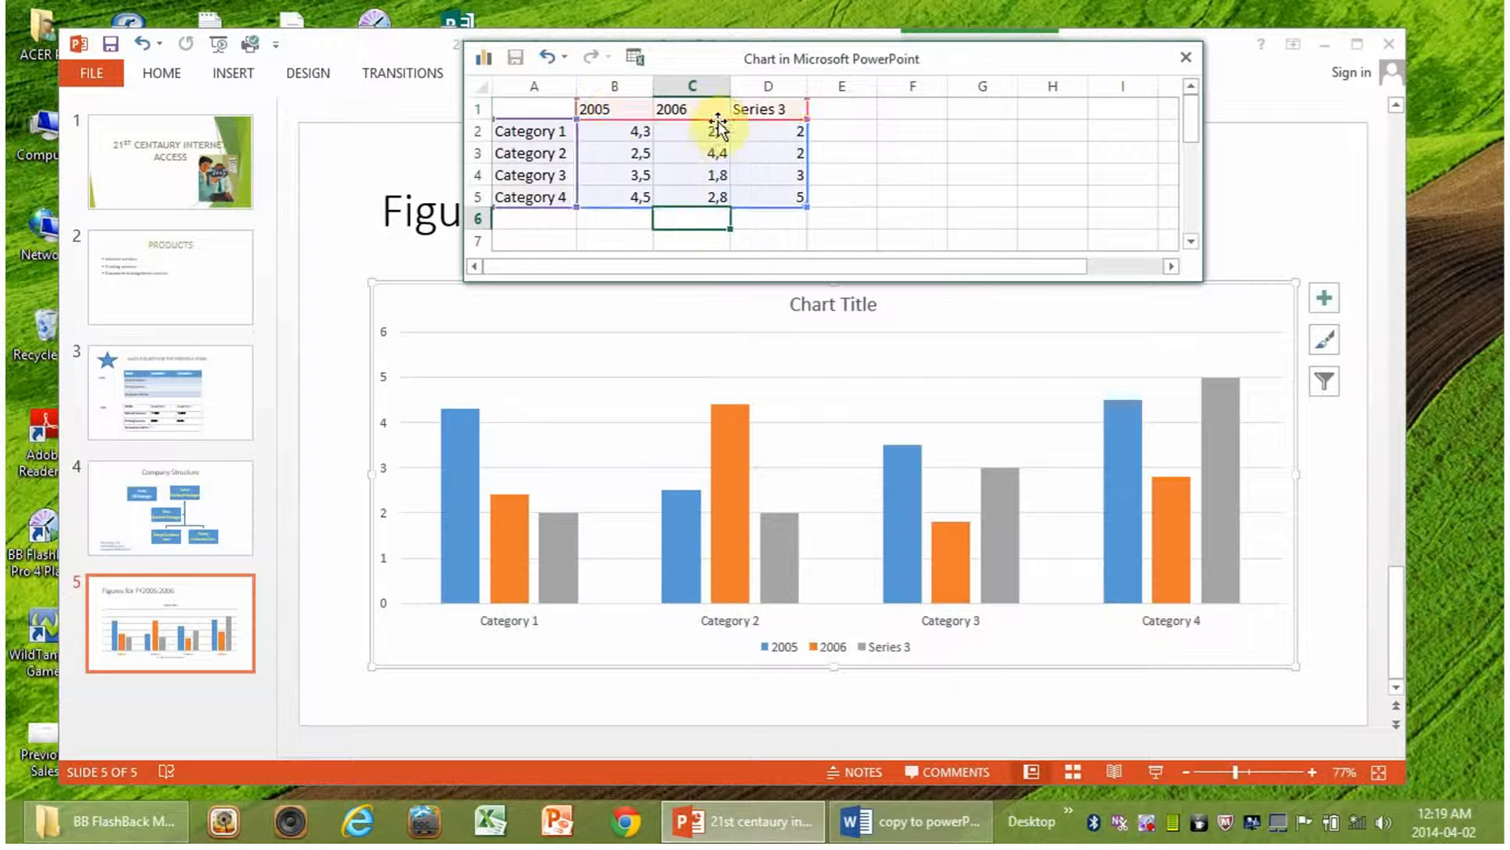
Clear the contents of the Series 3 column in the chart data sheet.
left_click(756, 89)
right_click(757, 93)
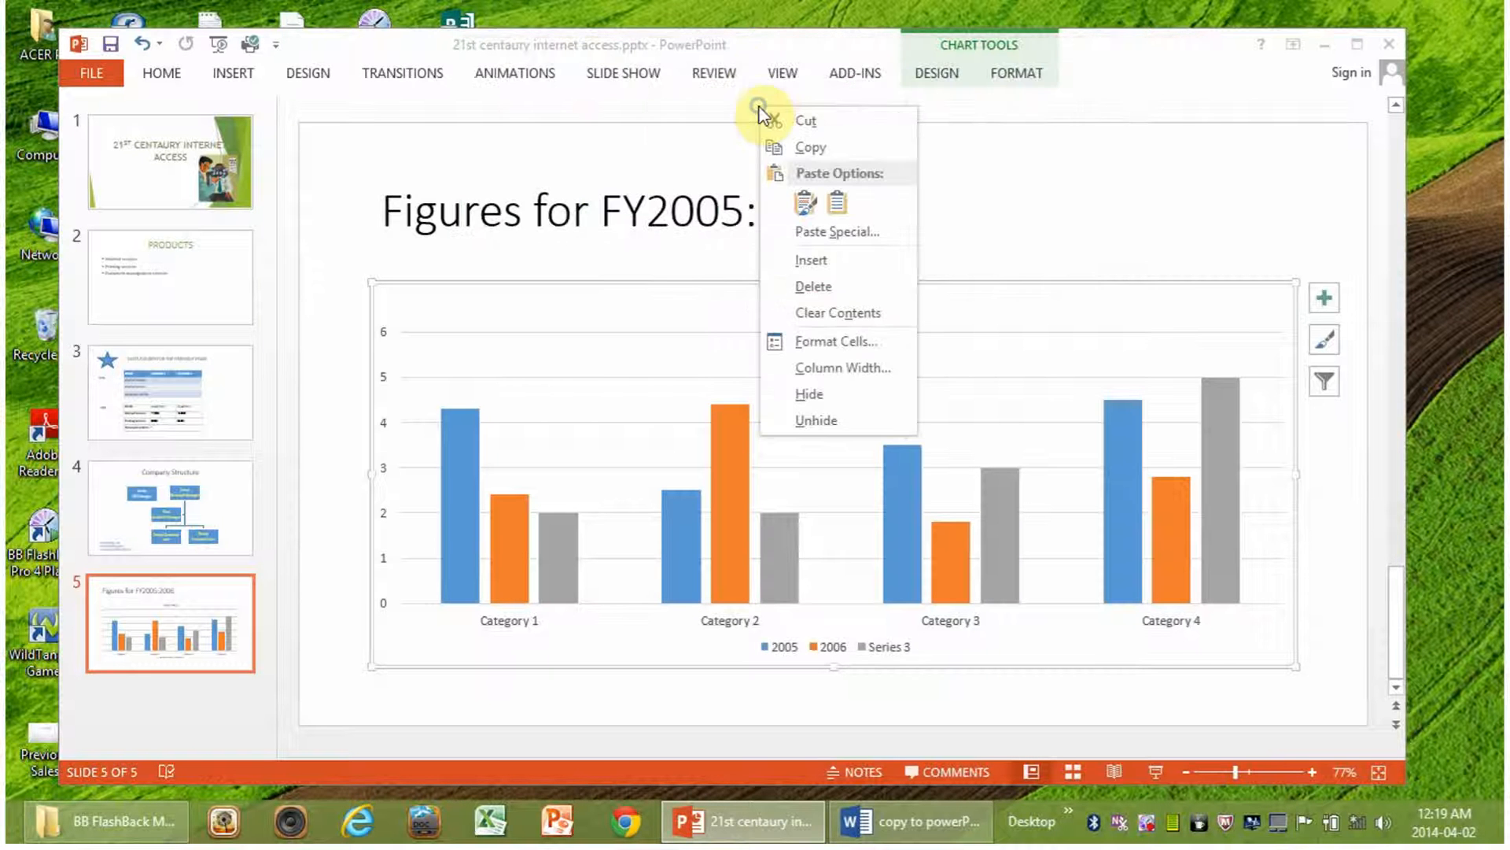
left_click(1136, 216)
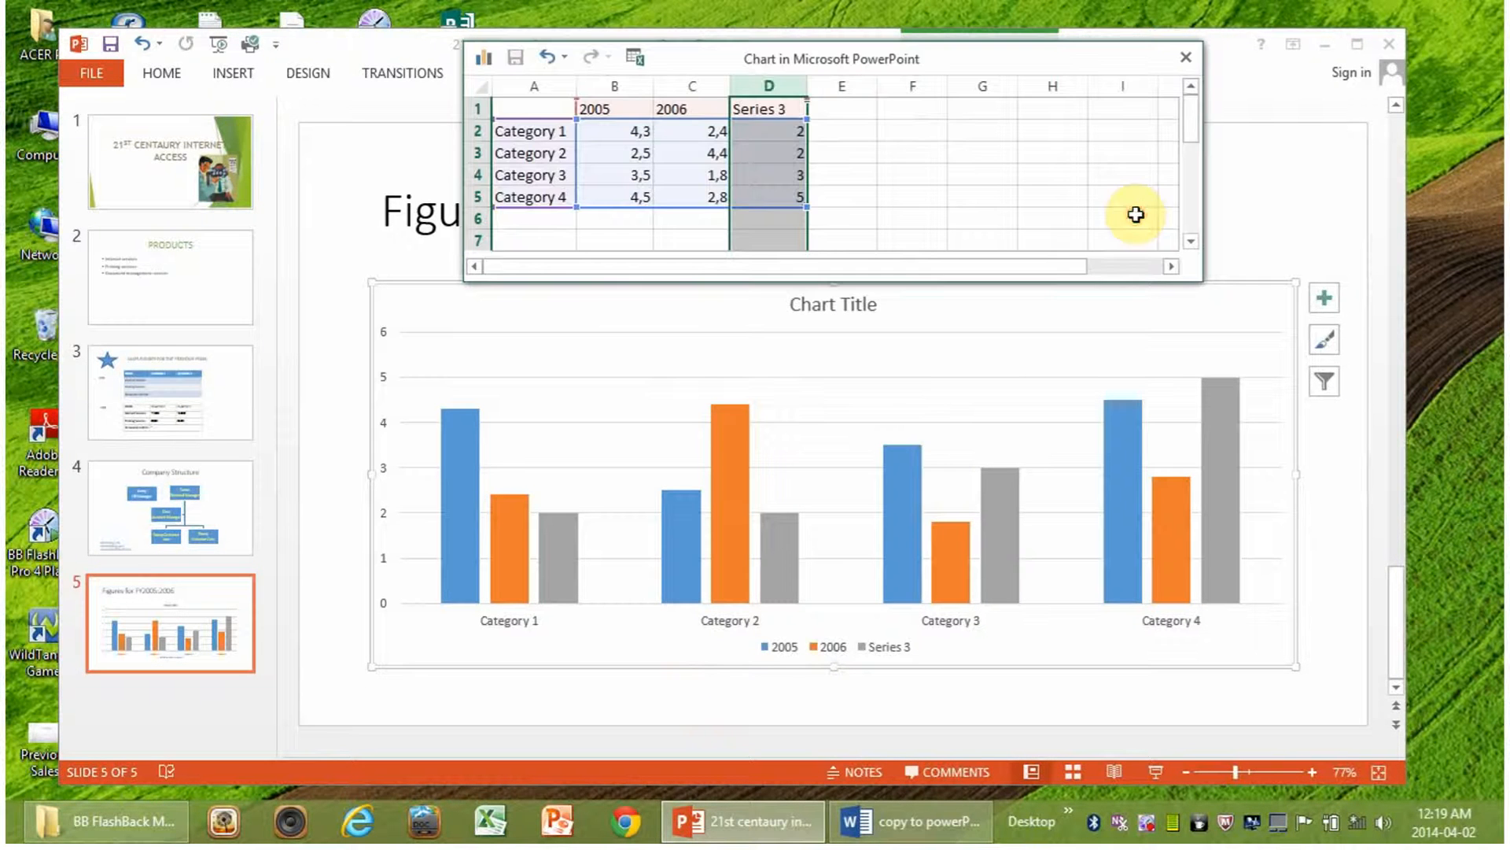
right_click(771, 88)
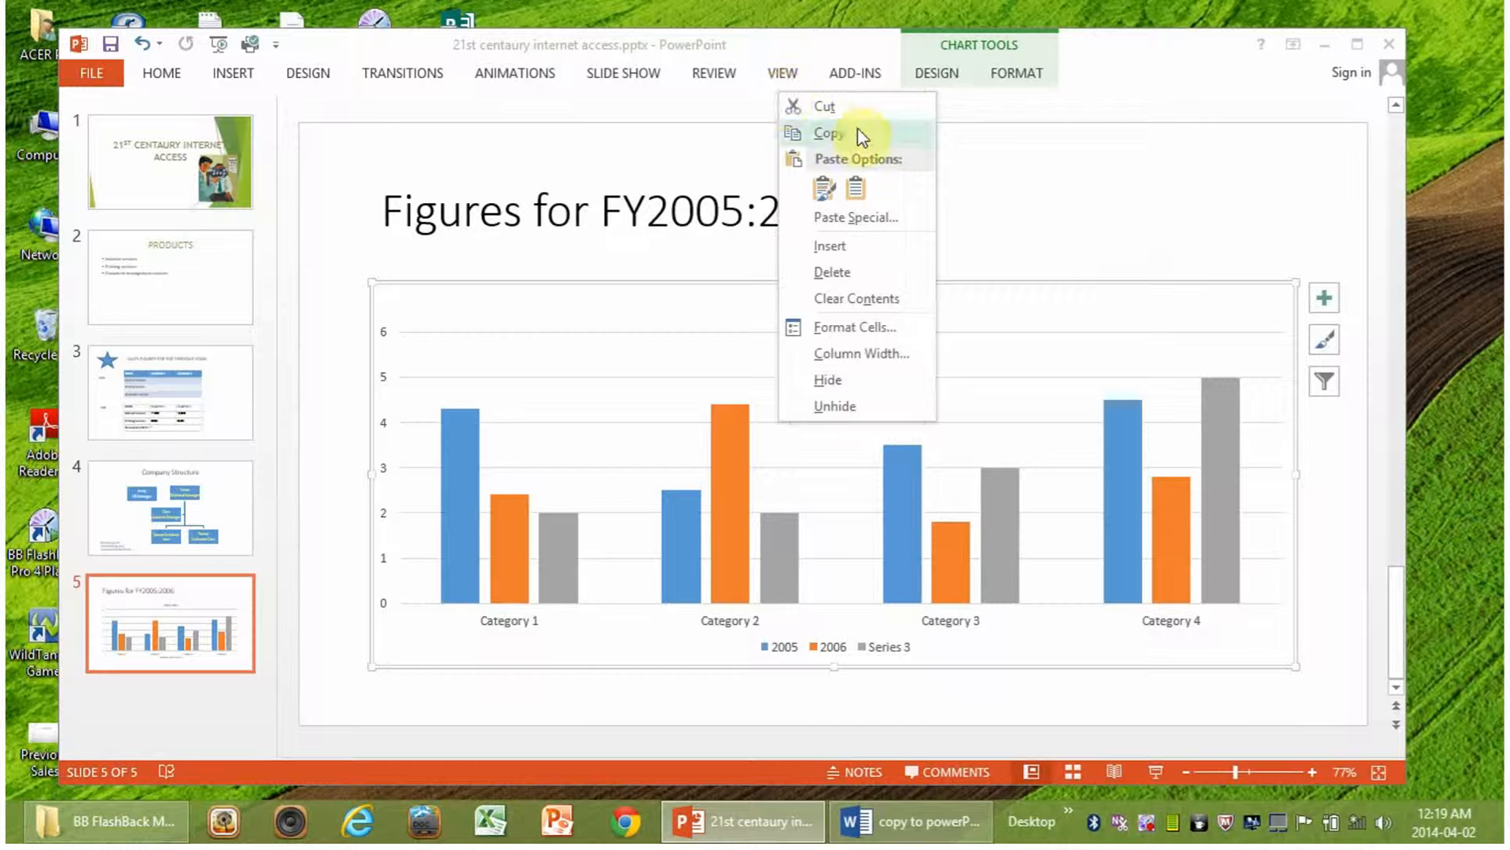
left_click(988, 191)
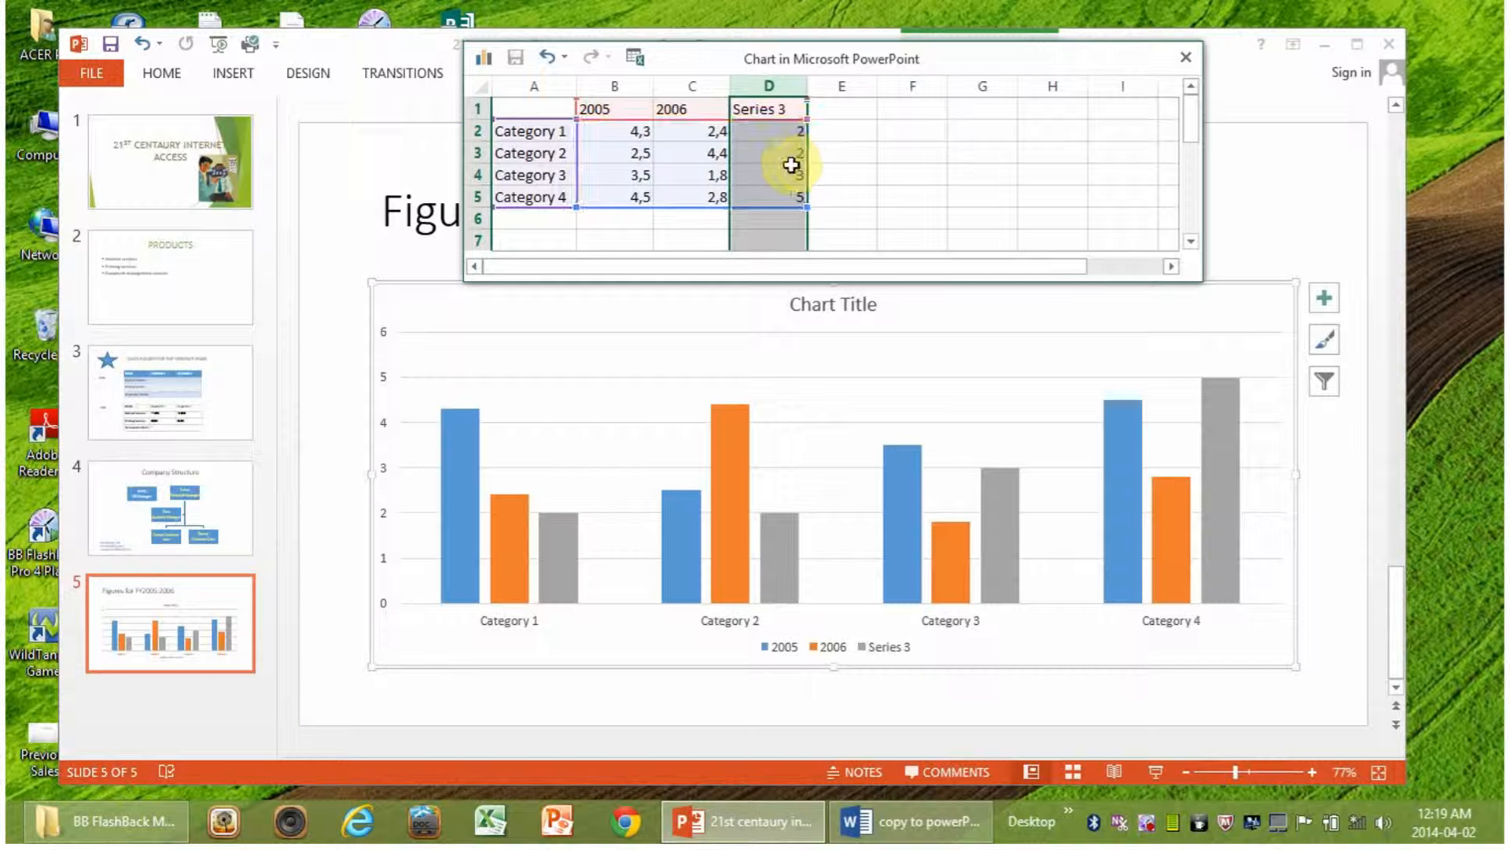
key("Delete")
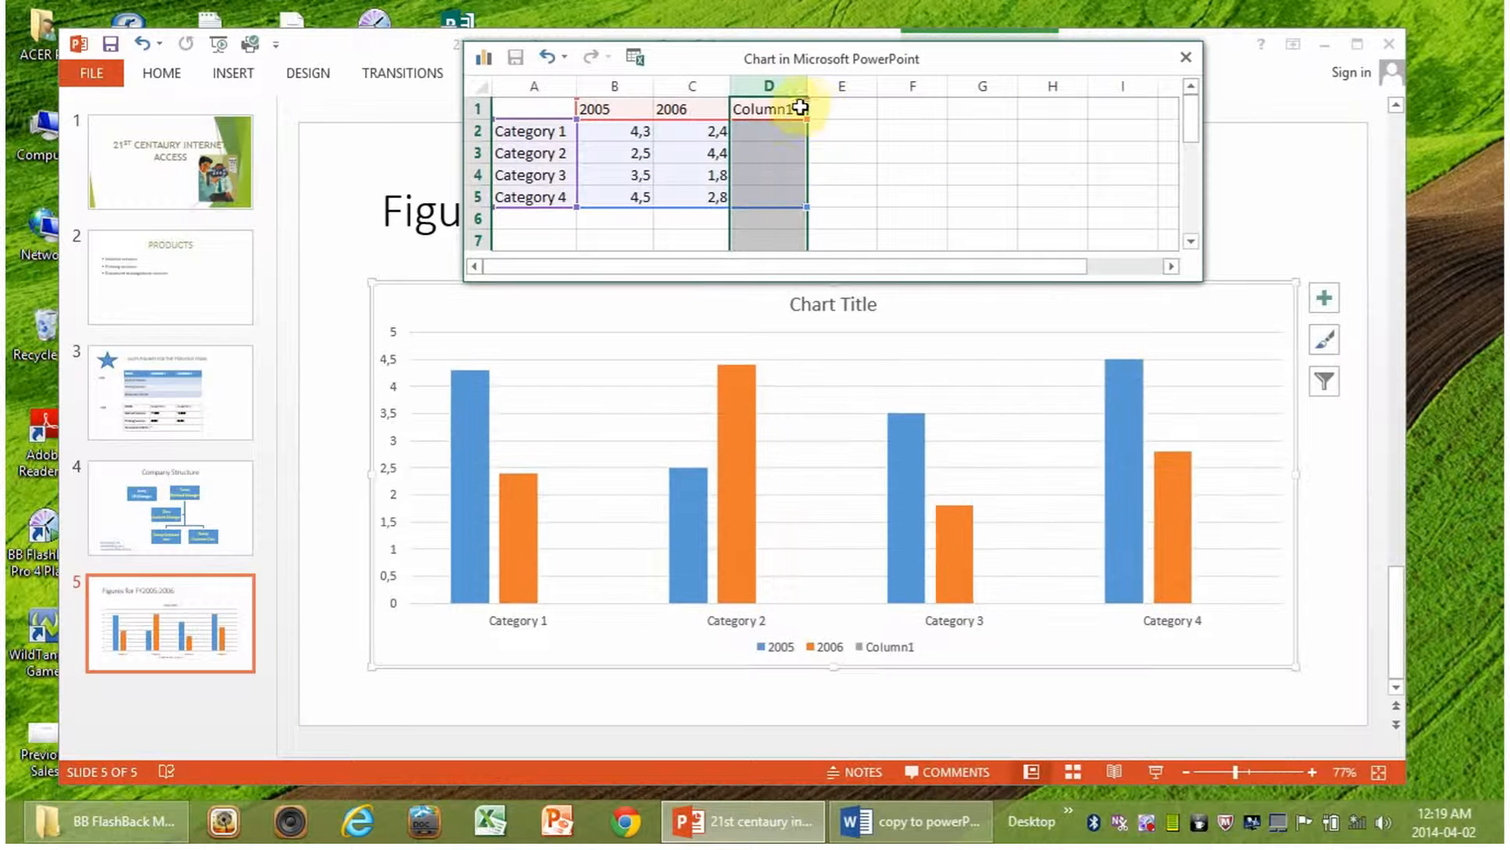
left_click_drag(774, 108, 785, 191)
right_click(791, 196)
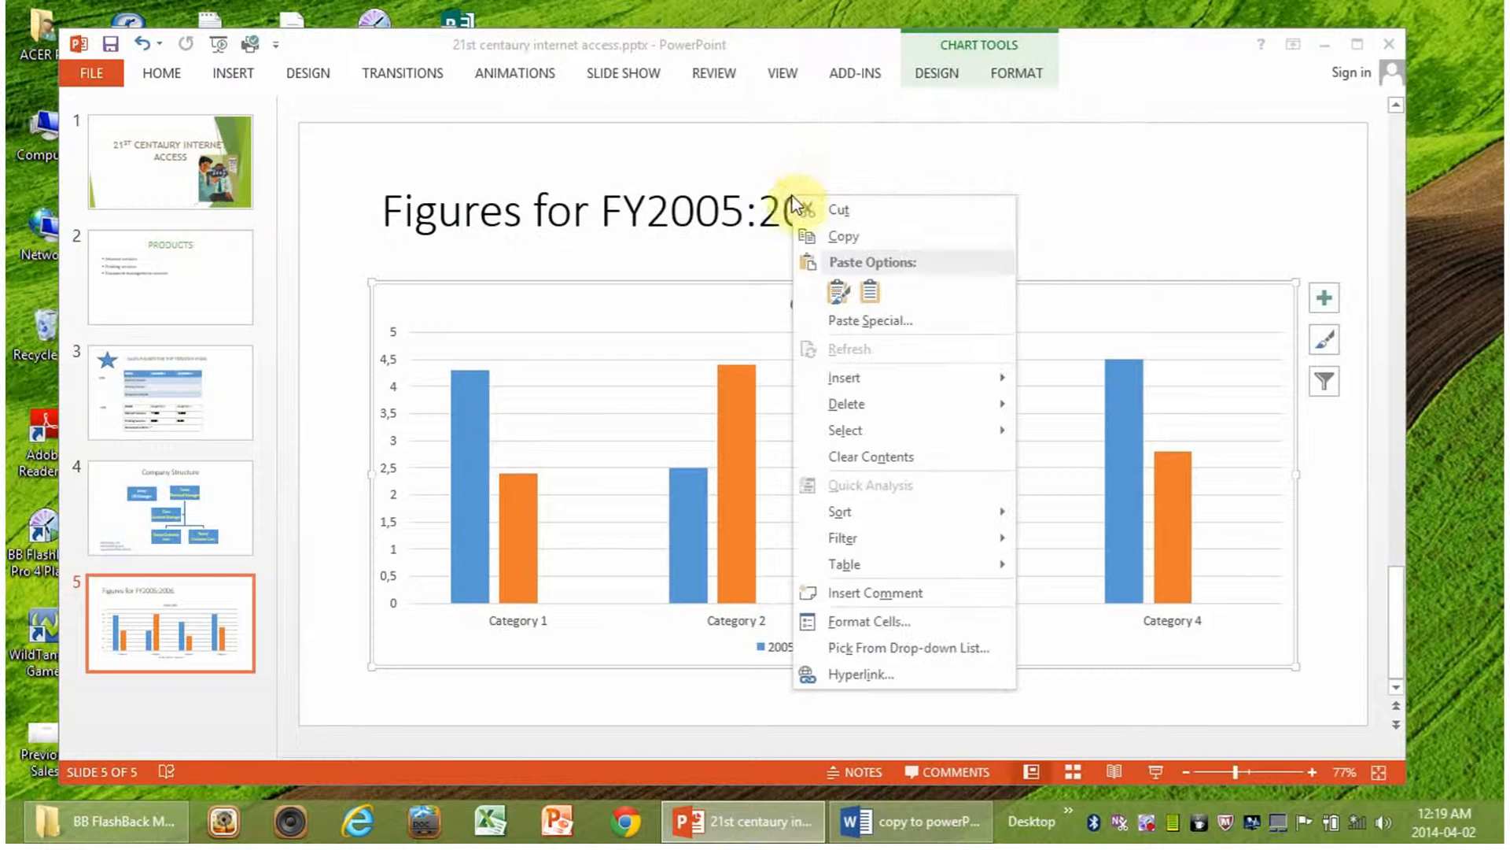
left_click(798, 160)
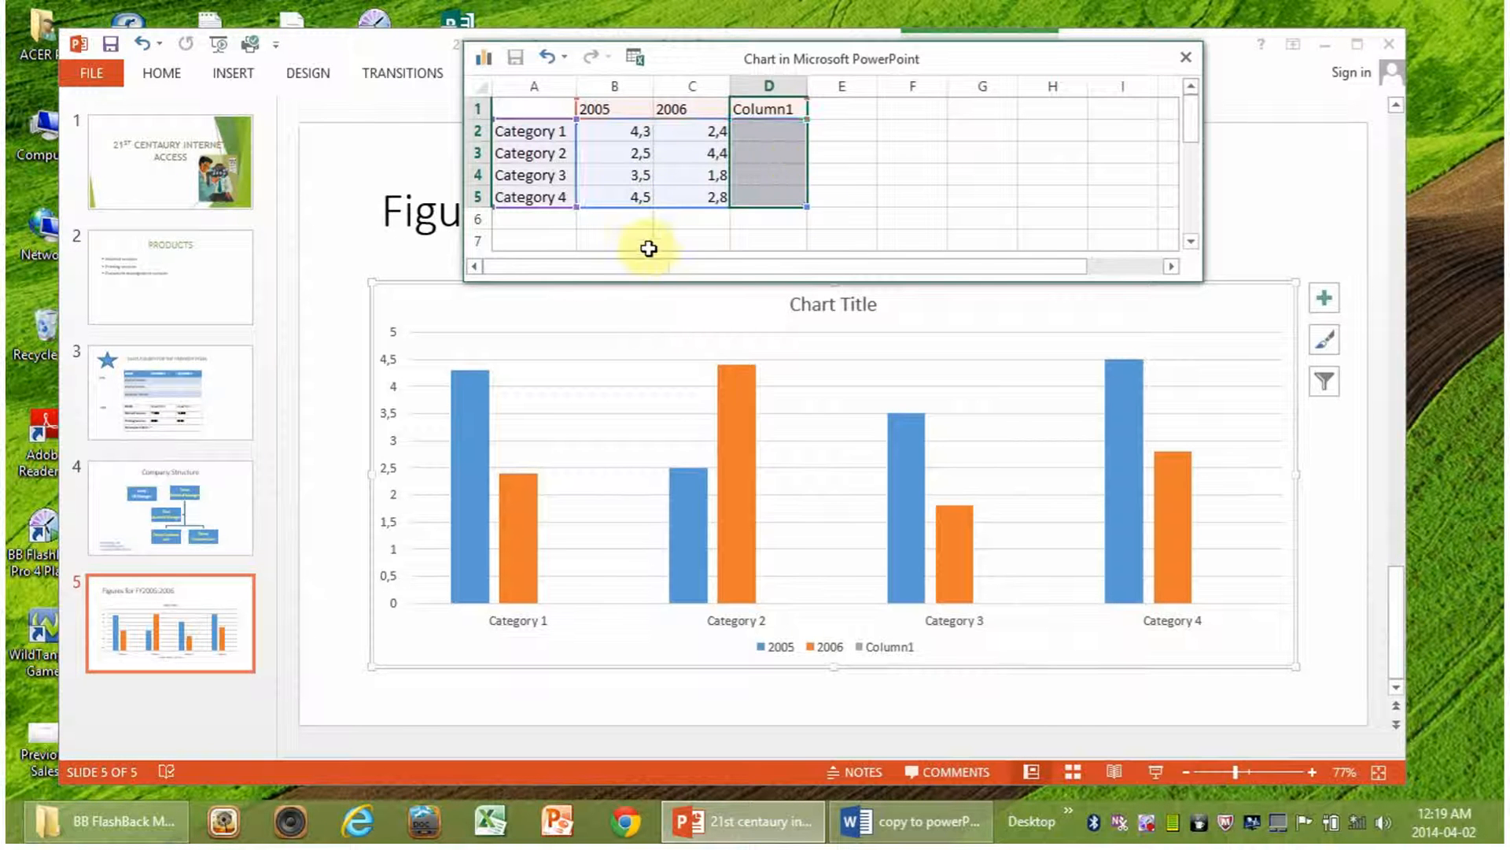
left_click(766, 108)
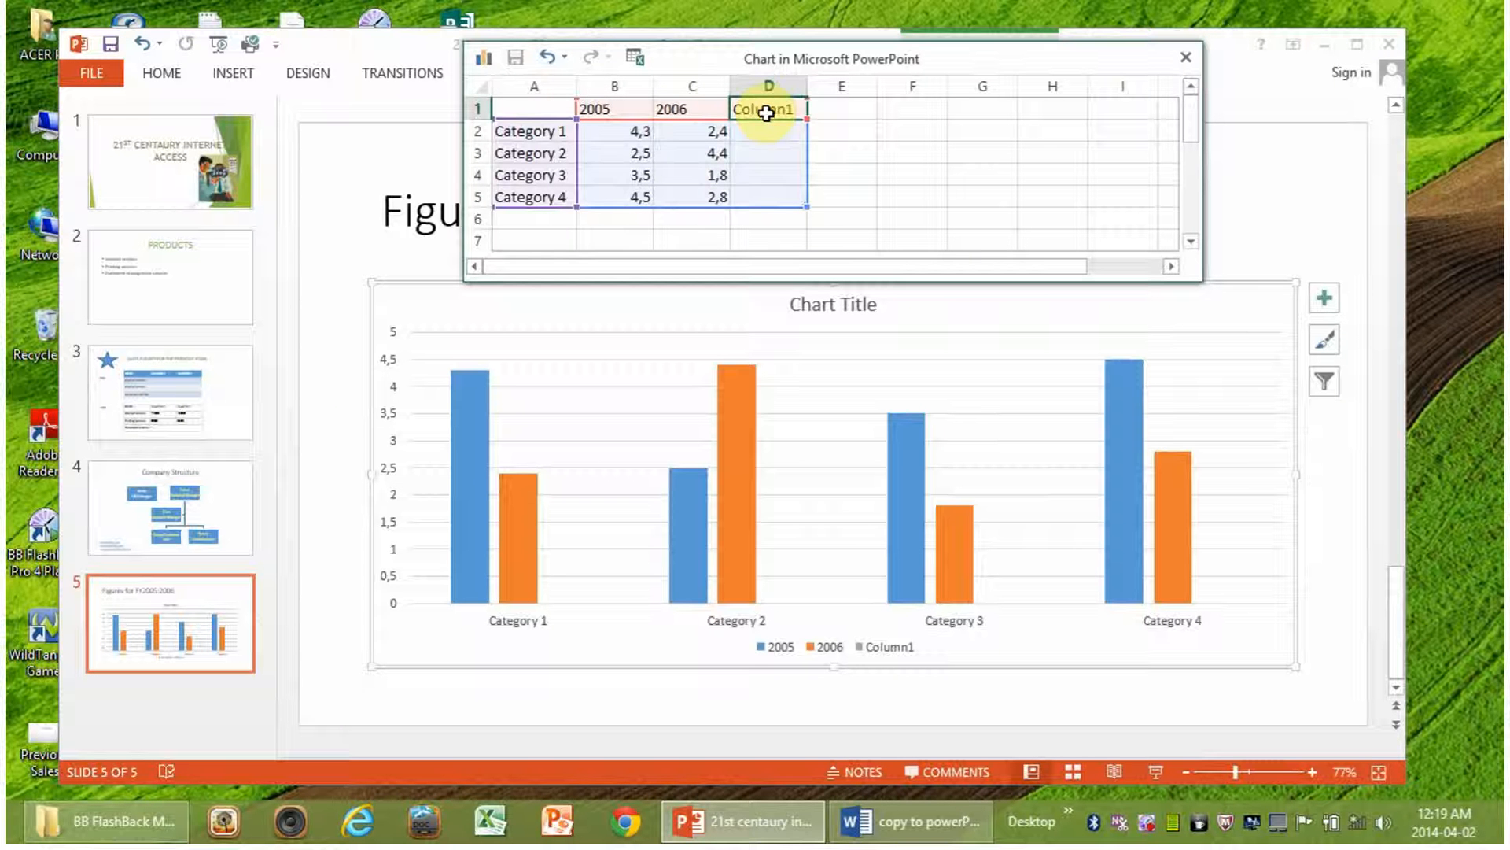
Replace the Category 1 label in the chart data with "Internet Services".
left_click(549, 130)
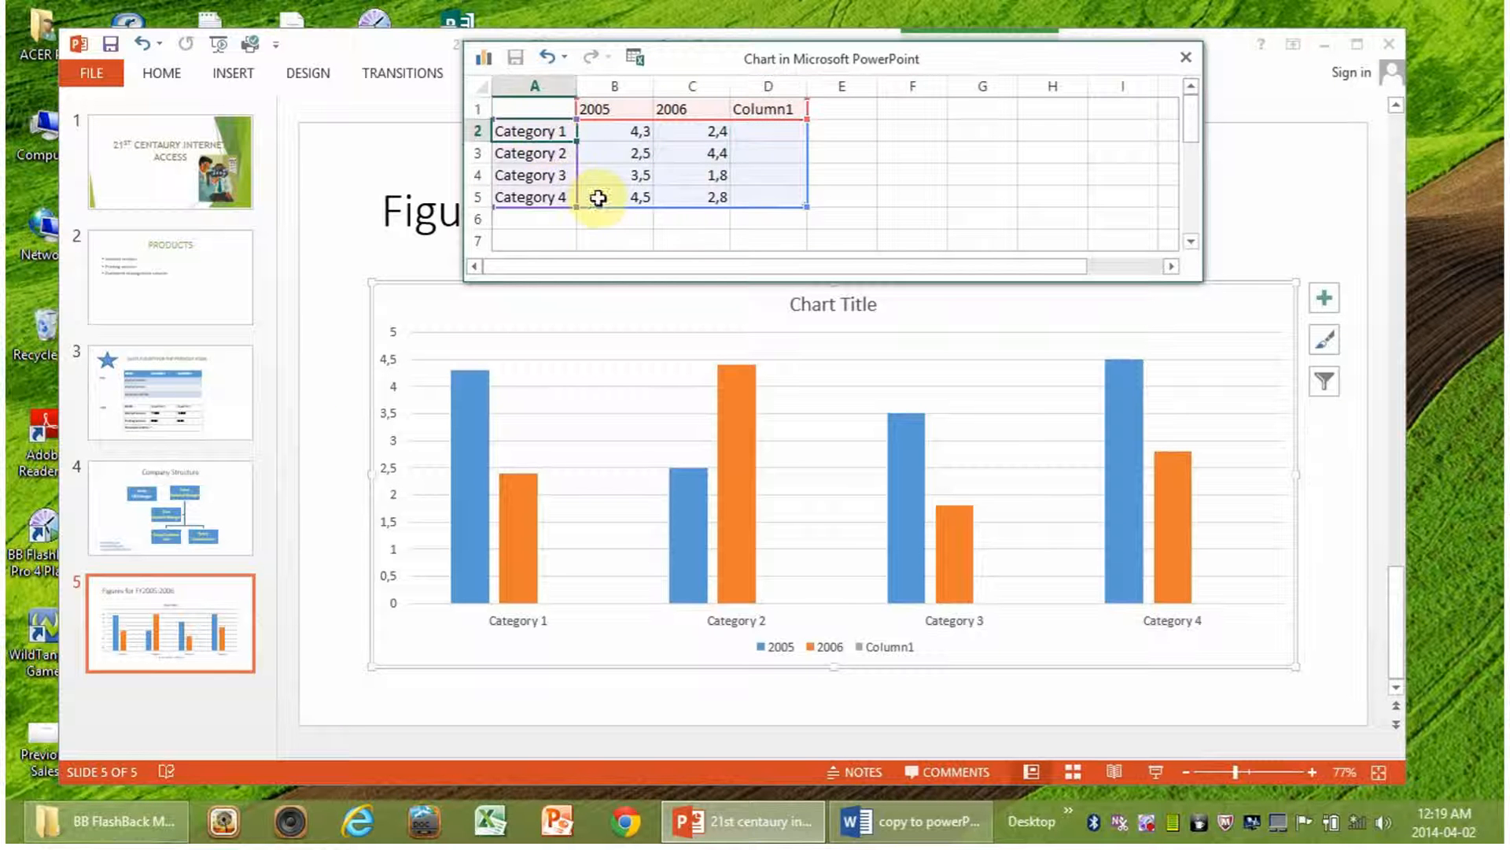
key("BackSpace")
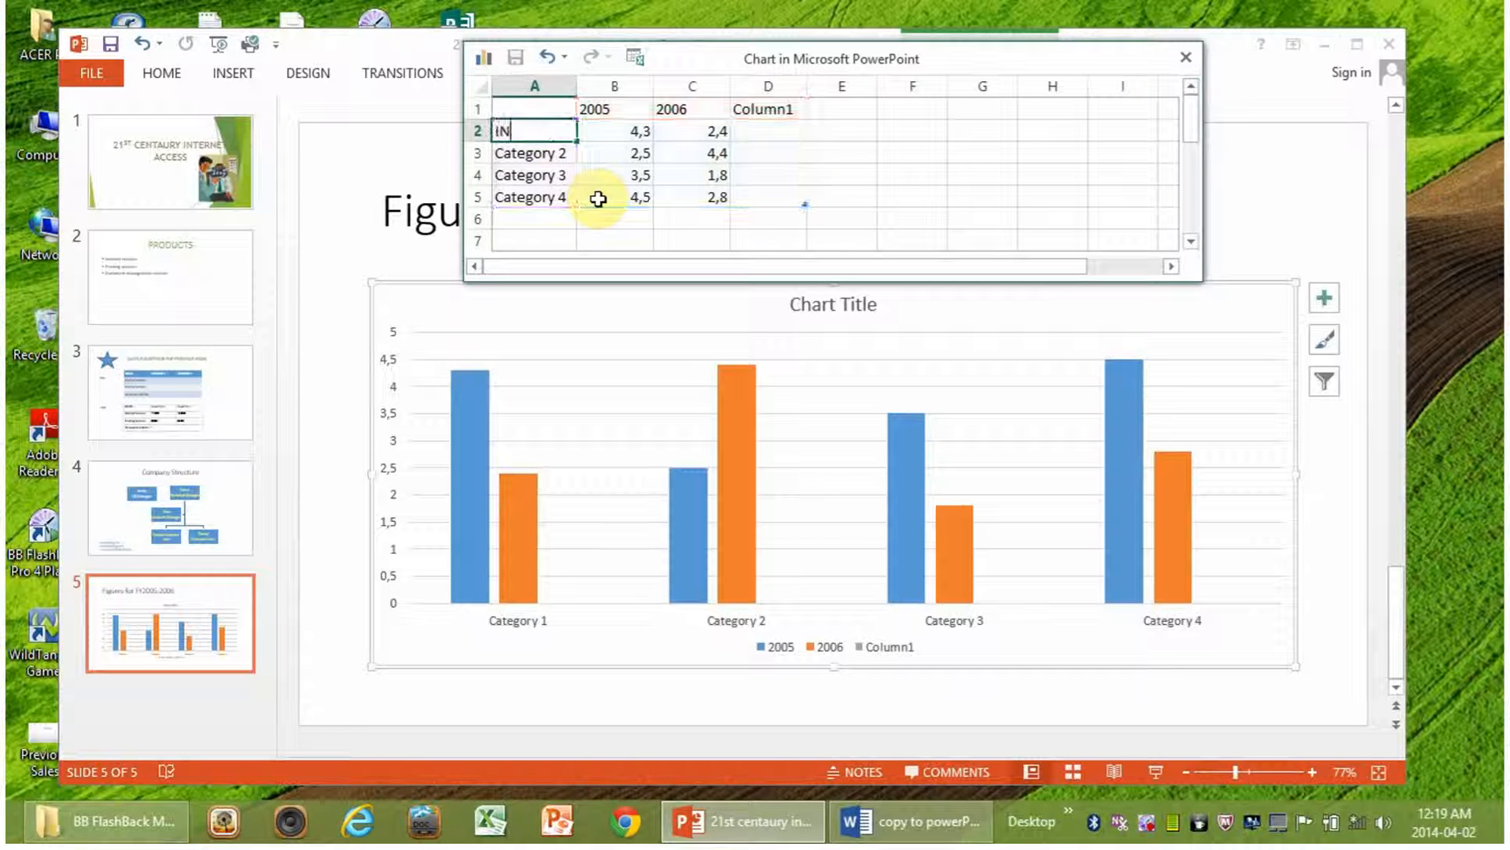
type("i")
type("i")
type("nterner")
key("BackSpace")
type("t Services")
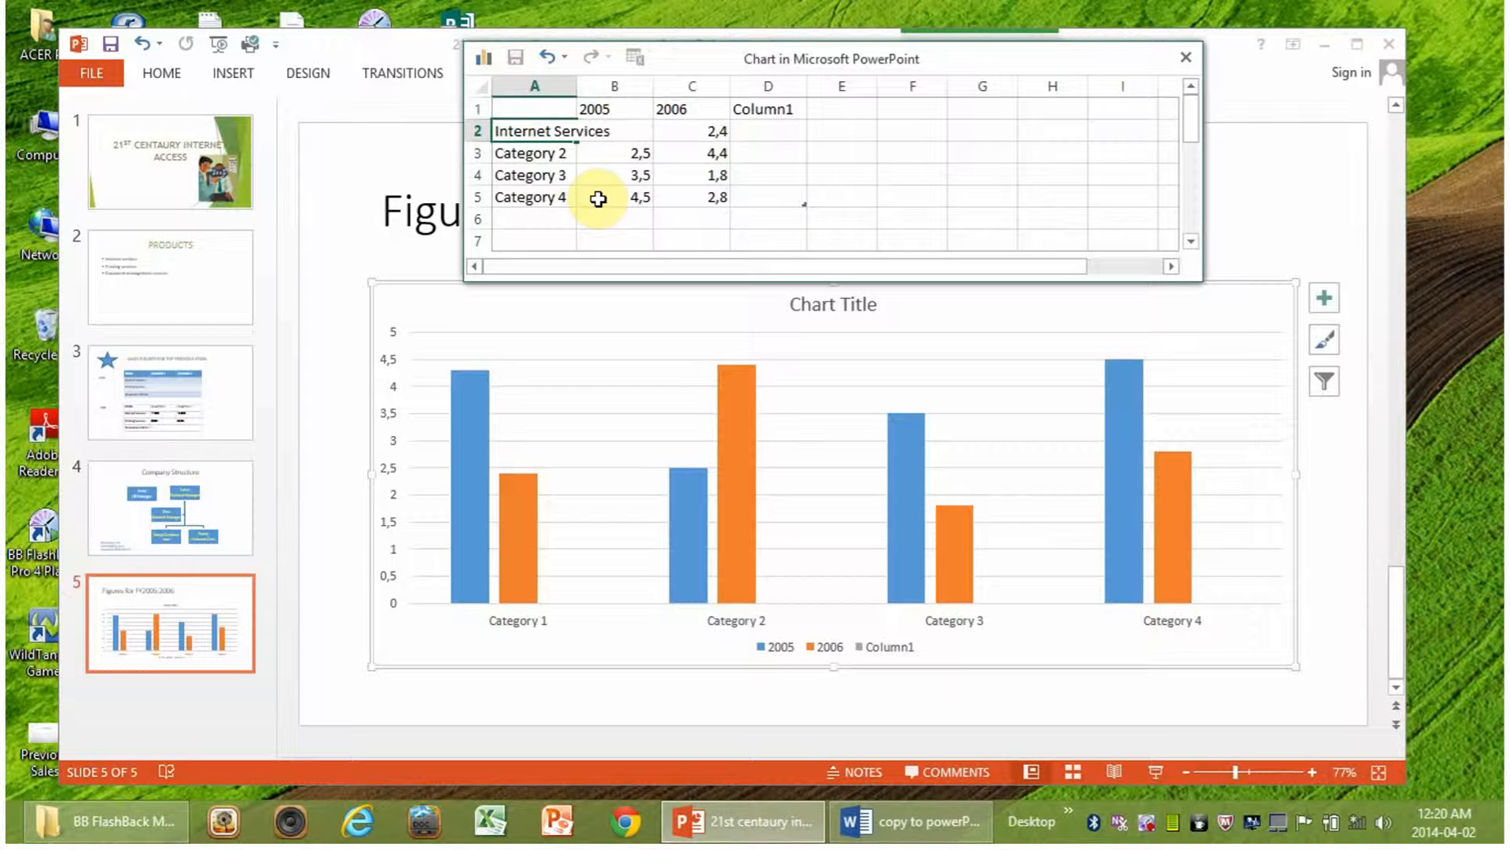
key("Return")
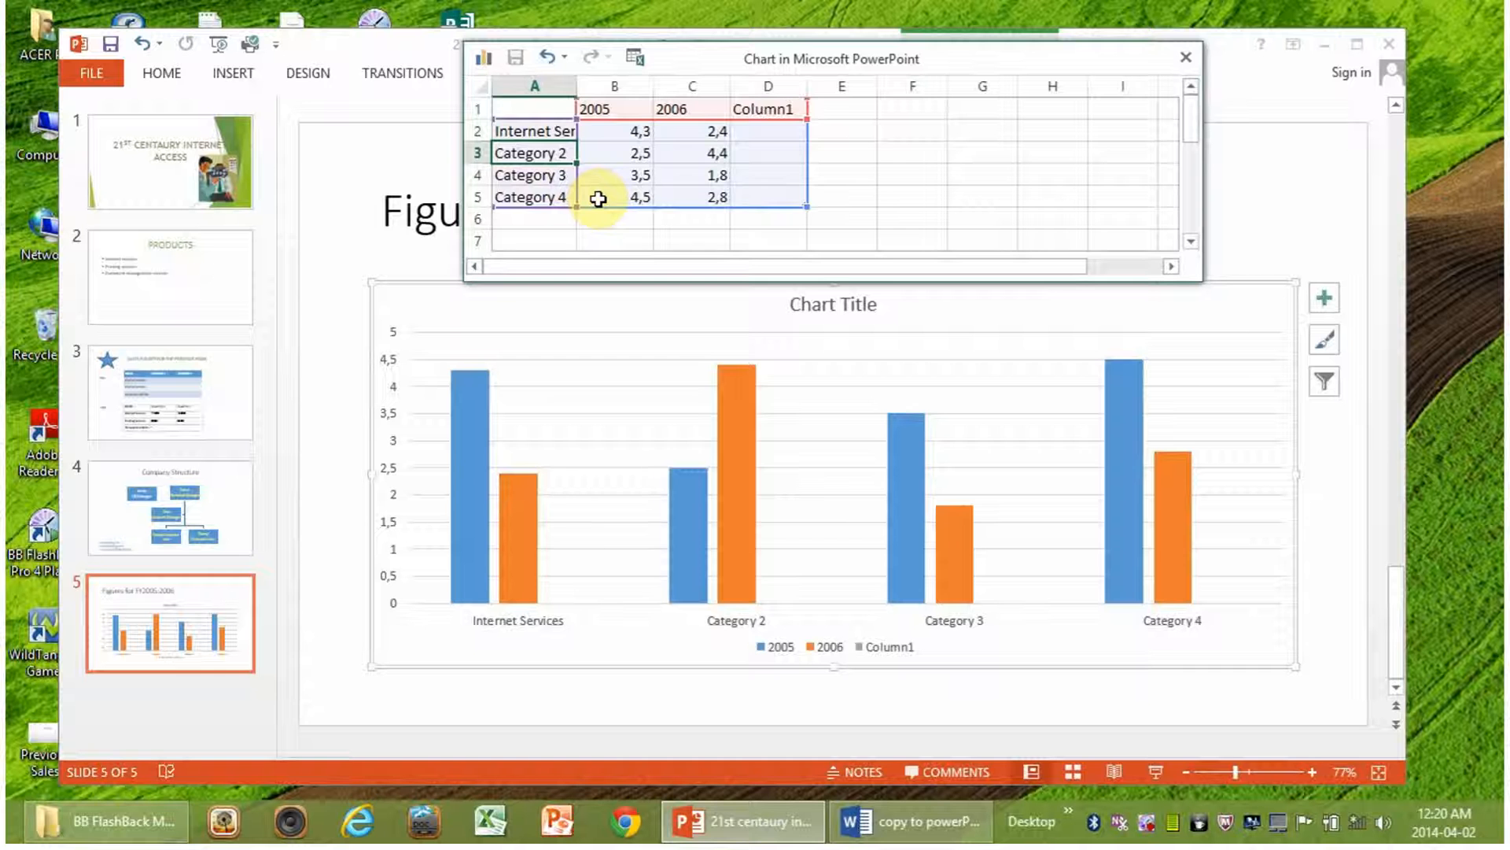
Replace the Category 2 label in the chart data with "Printing".
type("Printi")
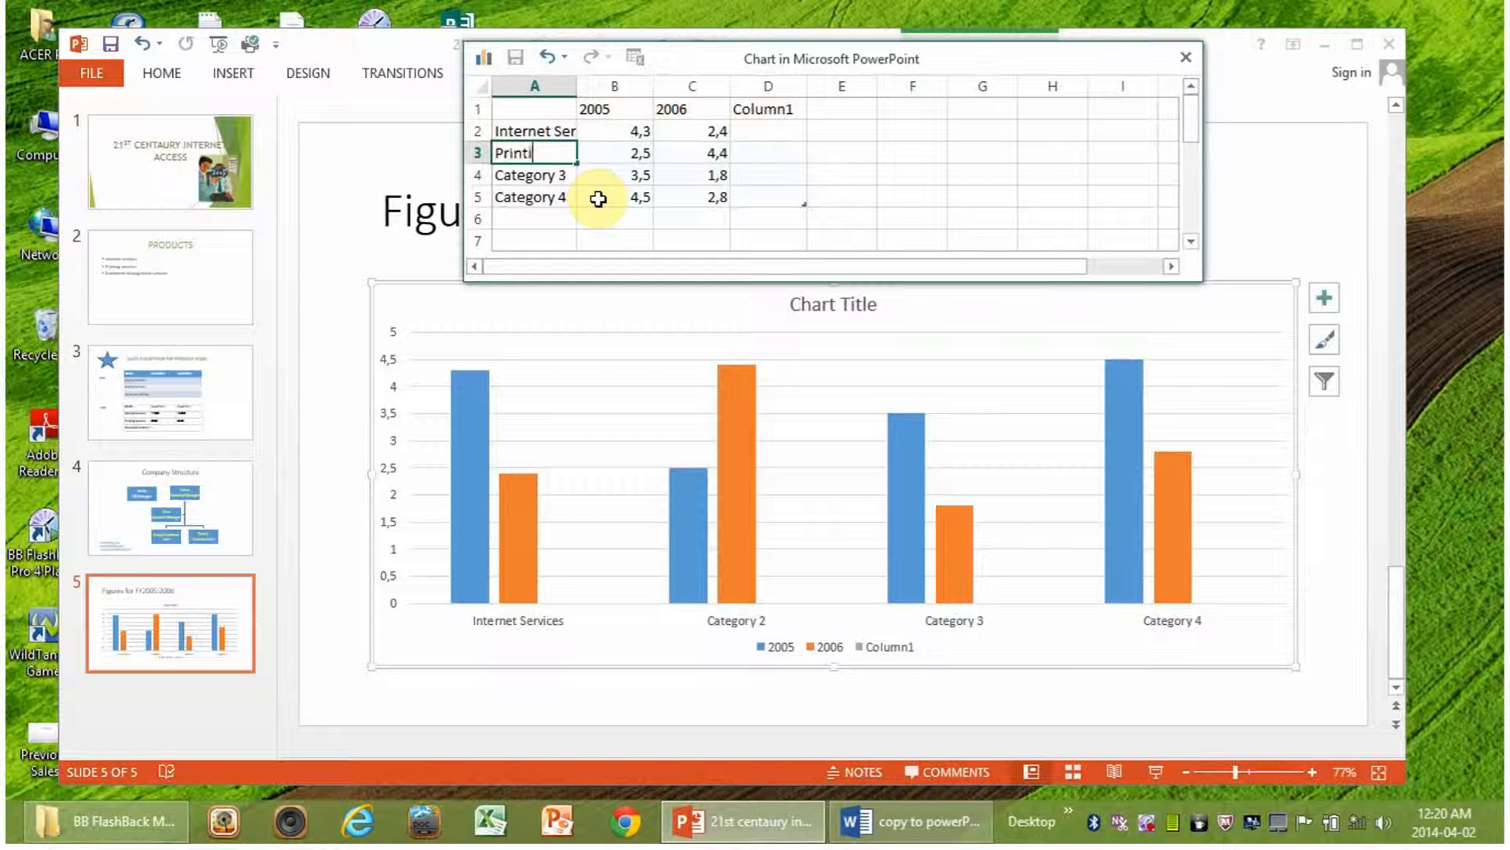
type("ng S")
key("BackSpace")
key("BackSpace")
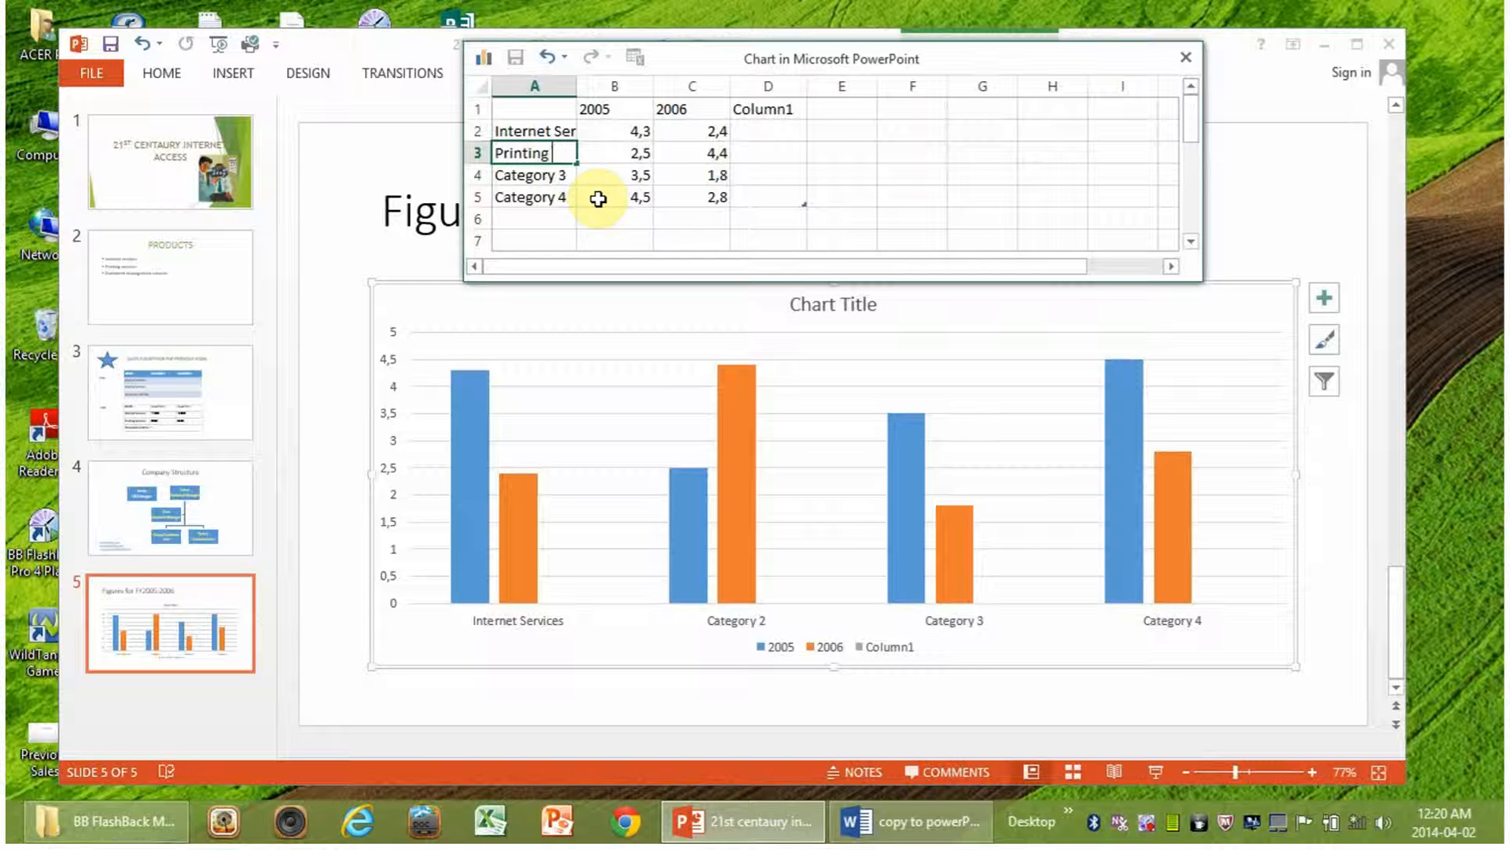
Shorten the first category label in the chart data to "Internet" by removing the word "Services".
left_click(543, 130)
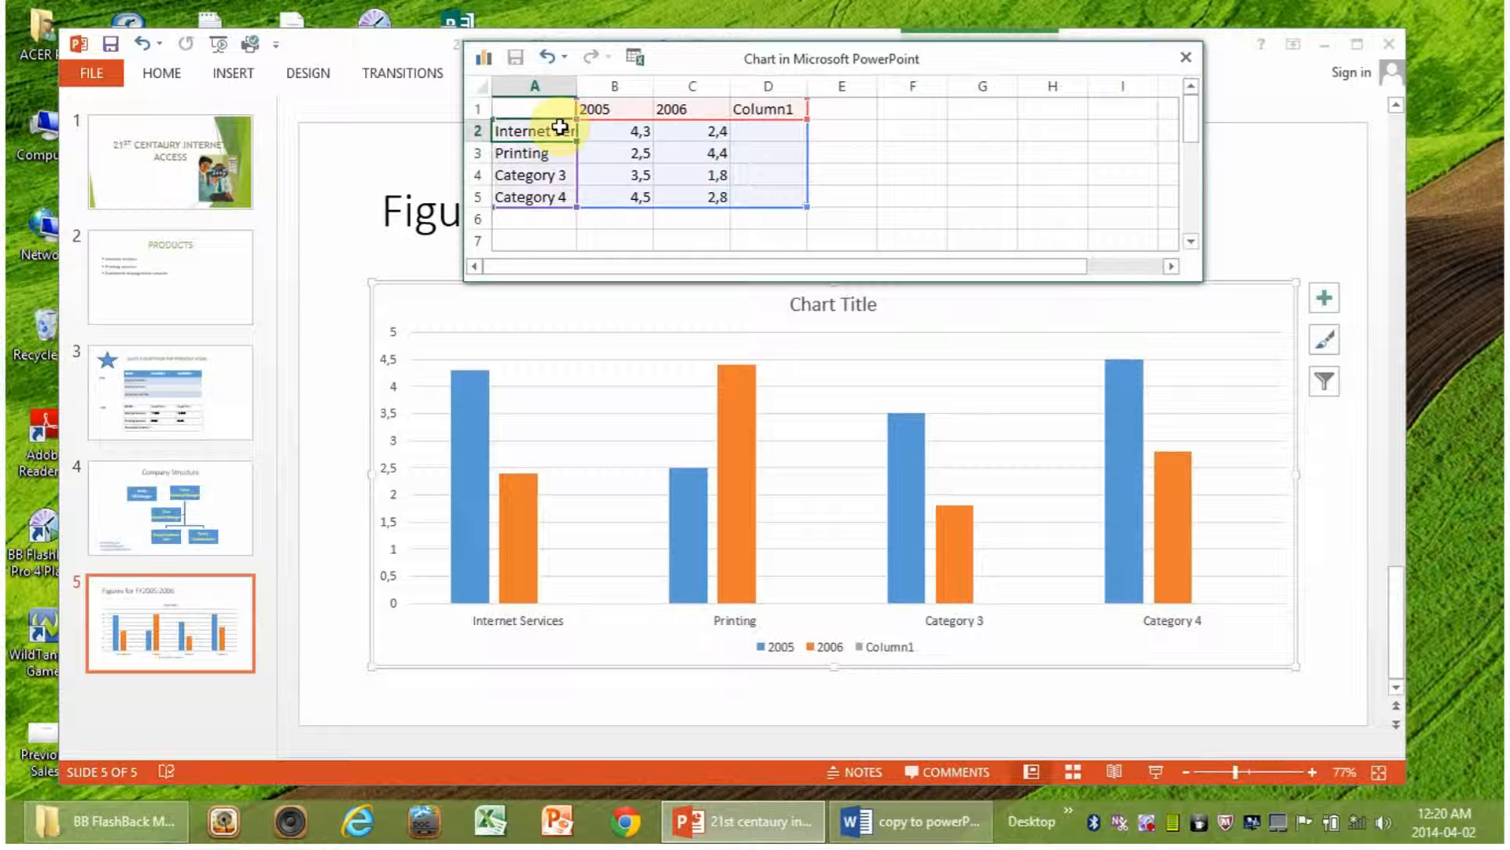
double_click(560, 128)
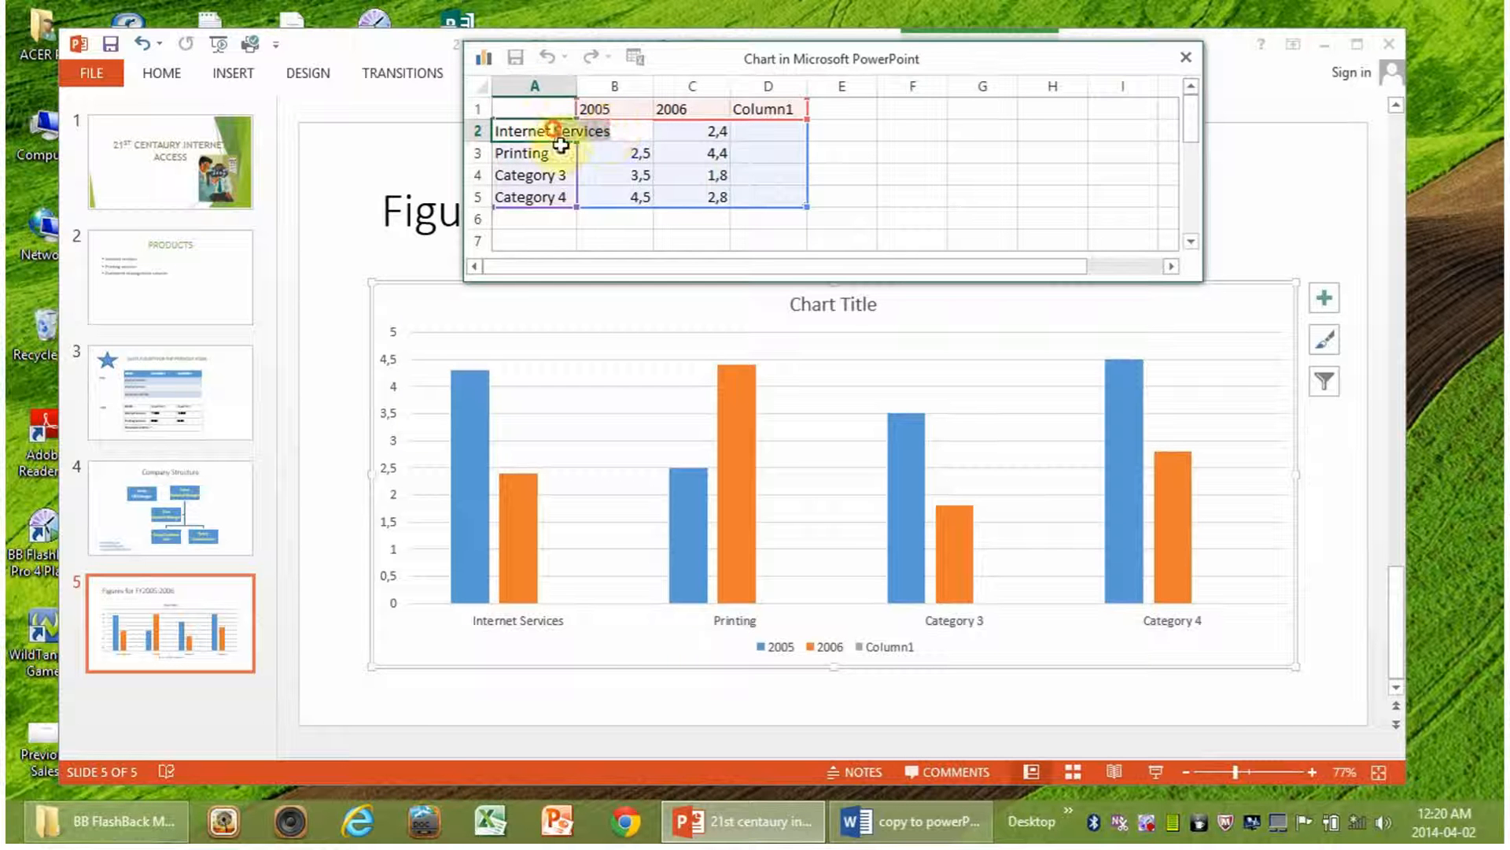
left_click_drag(554, 130, 581, 167)
key("BackSpace")
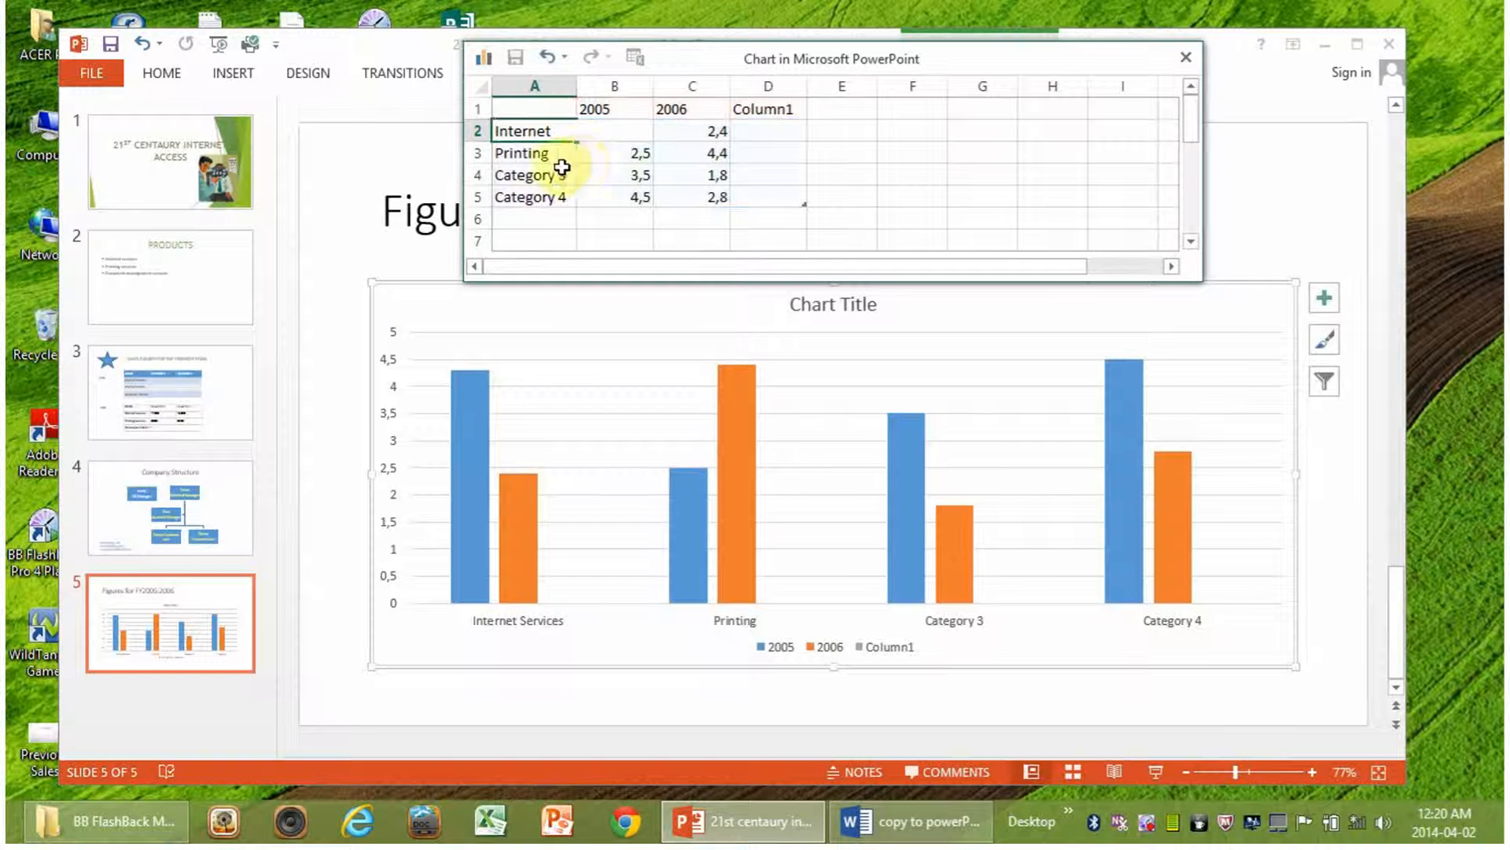
Replace the Category 3 label in the chart data with "Documents" and clear the contents of the Category 4 row.
key("Return")
left_click(545, 175)
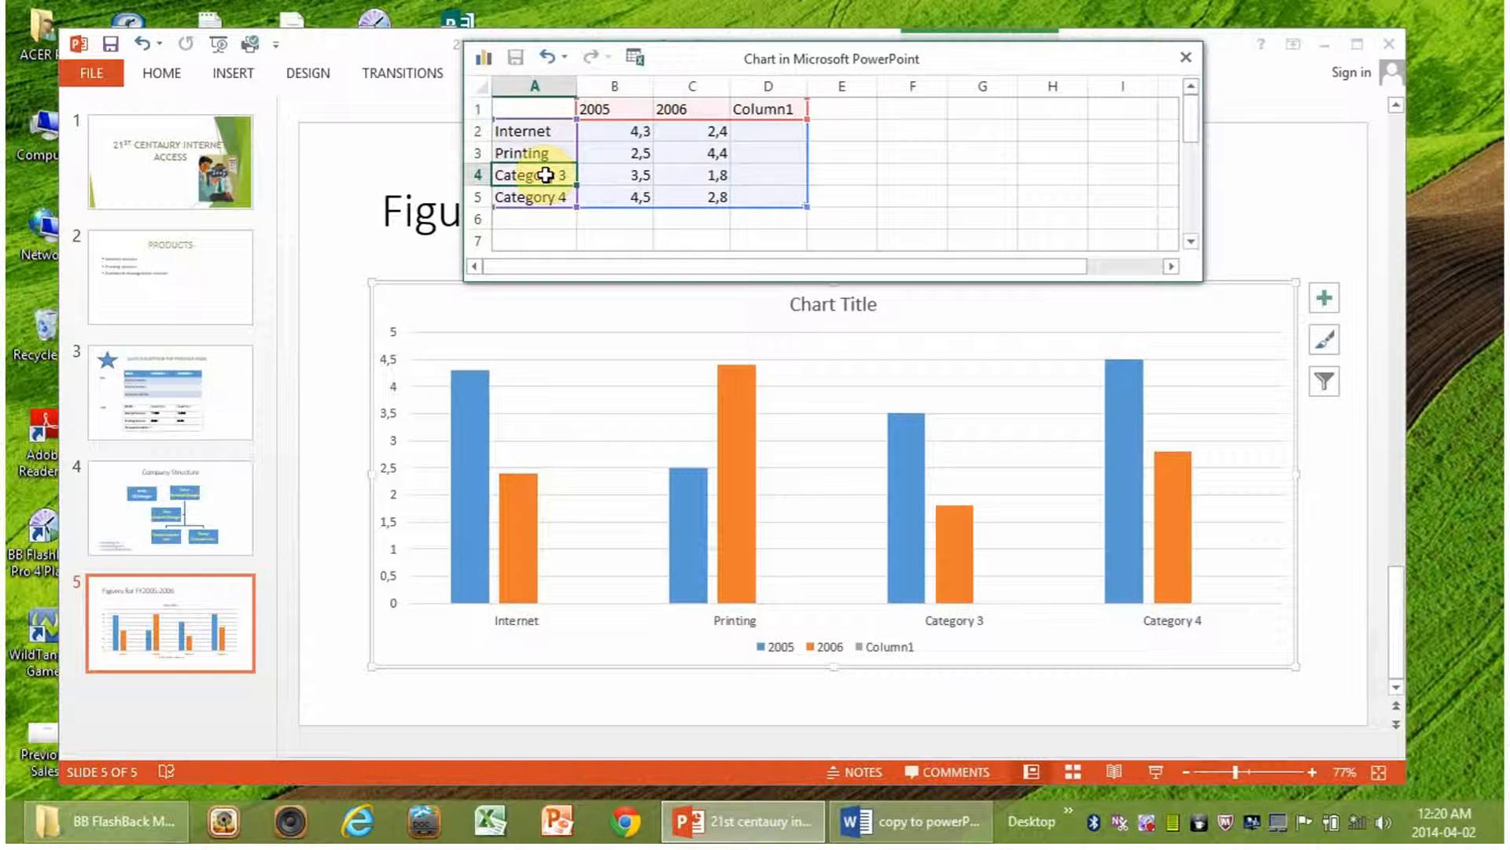
type("d")
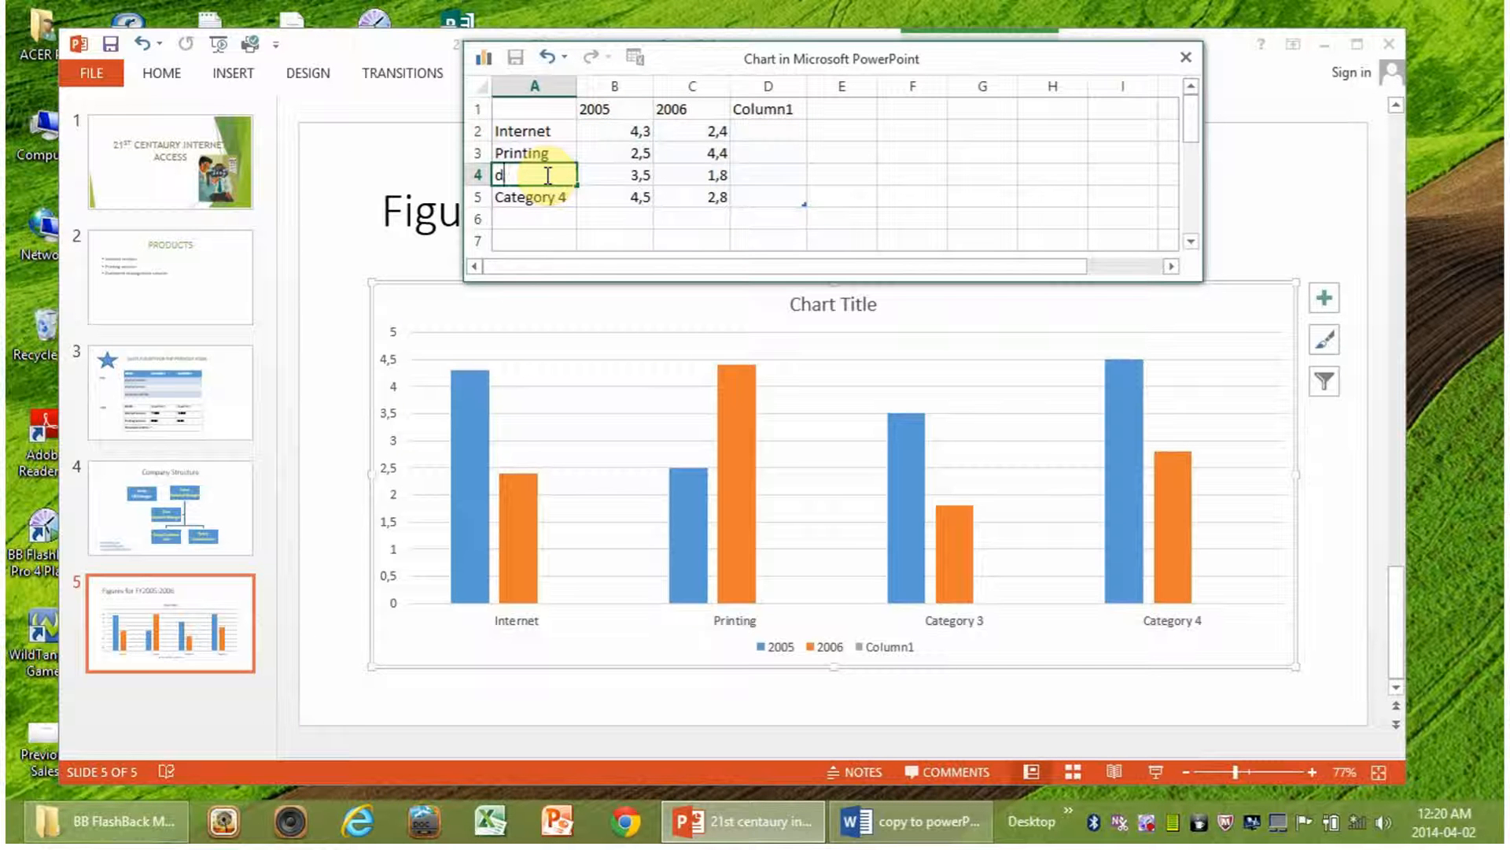
key("BackSpace")
type("Documents")
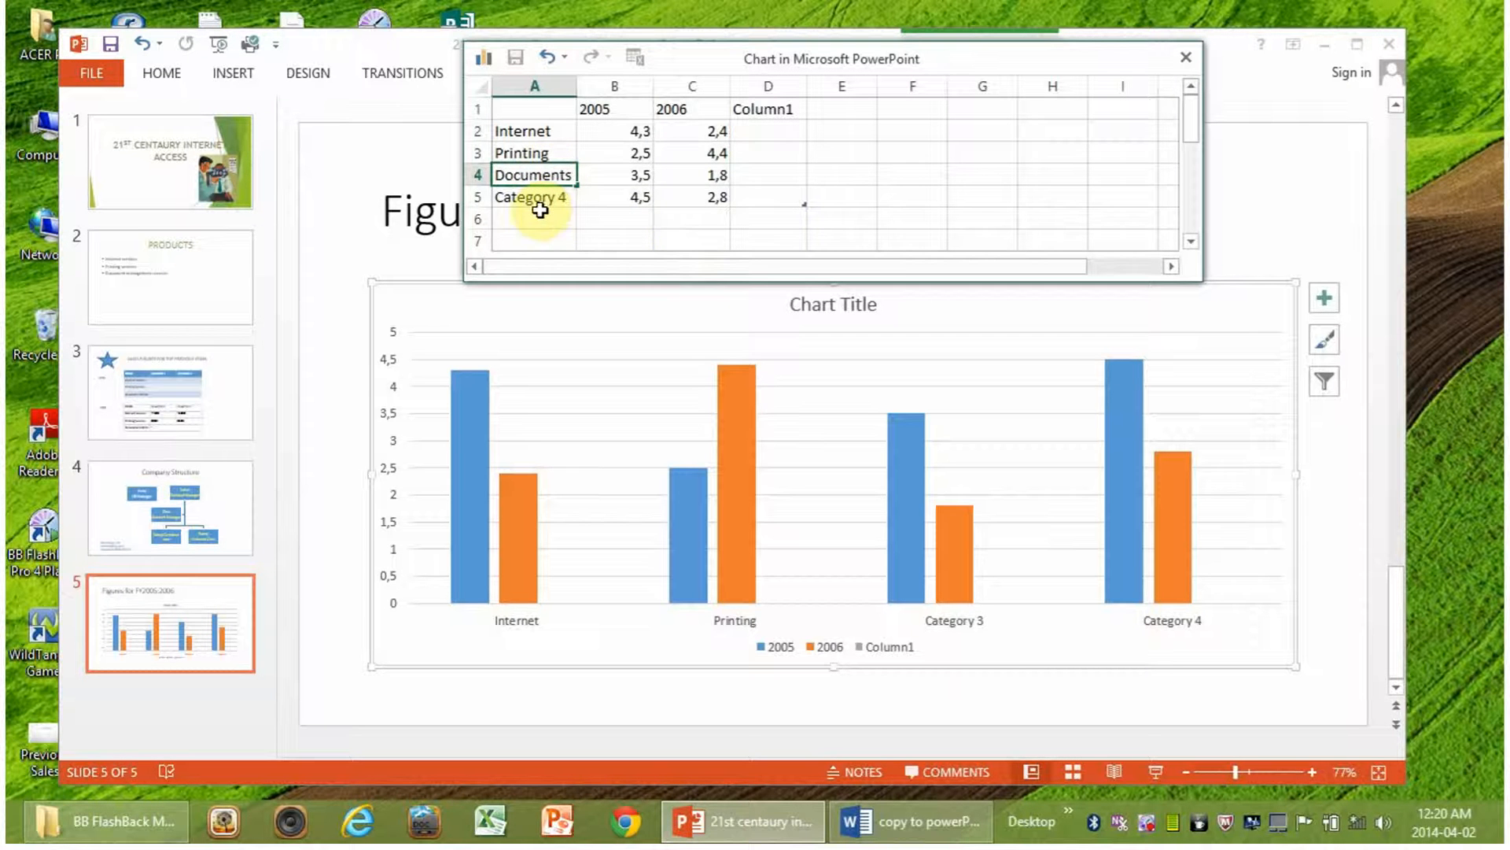
left_click(547, 195)
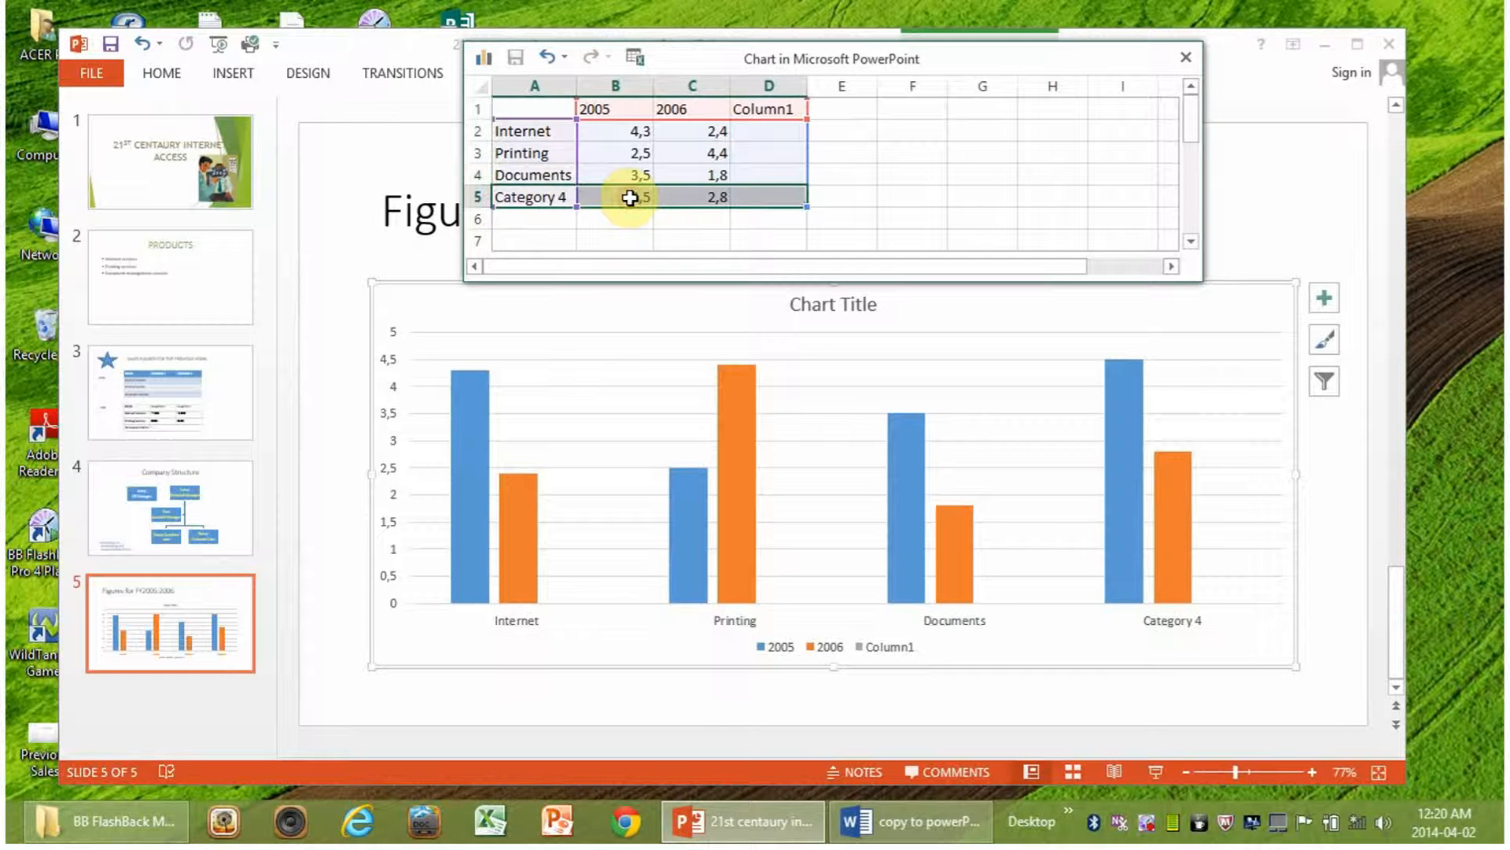
key("Delete")
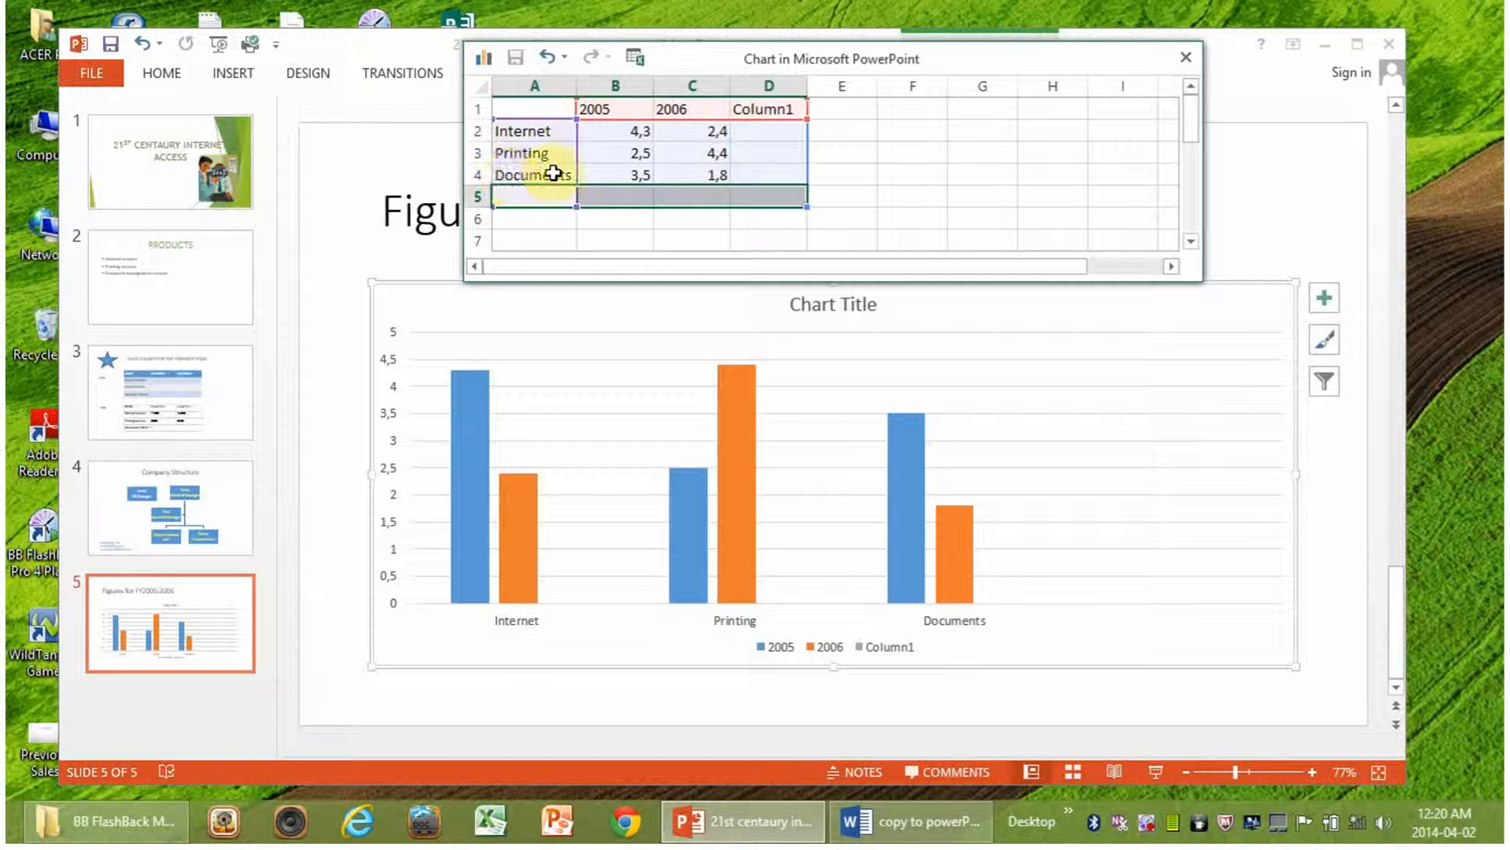
Set the Internet figures in the chart data to 19000 for 2005 and 22000 for 2006.
left_click(635, 129)
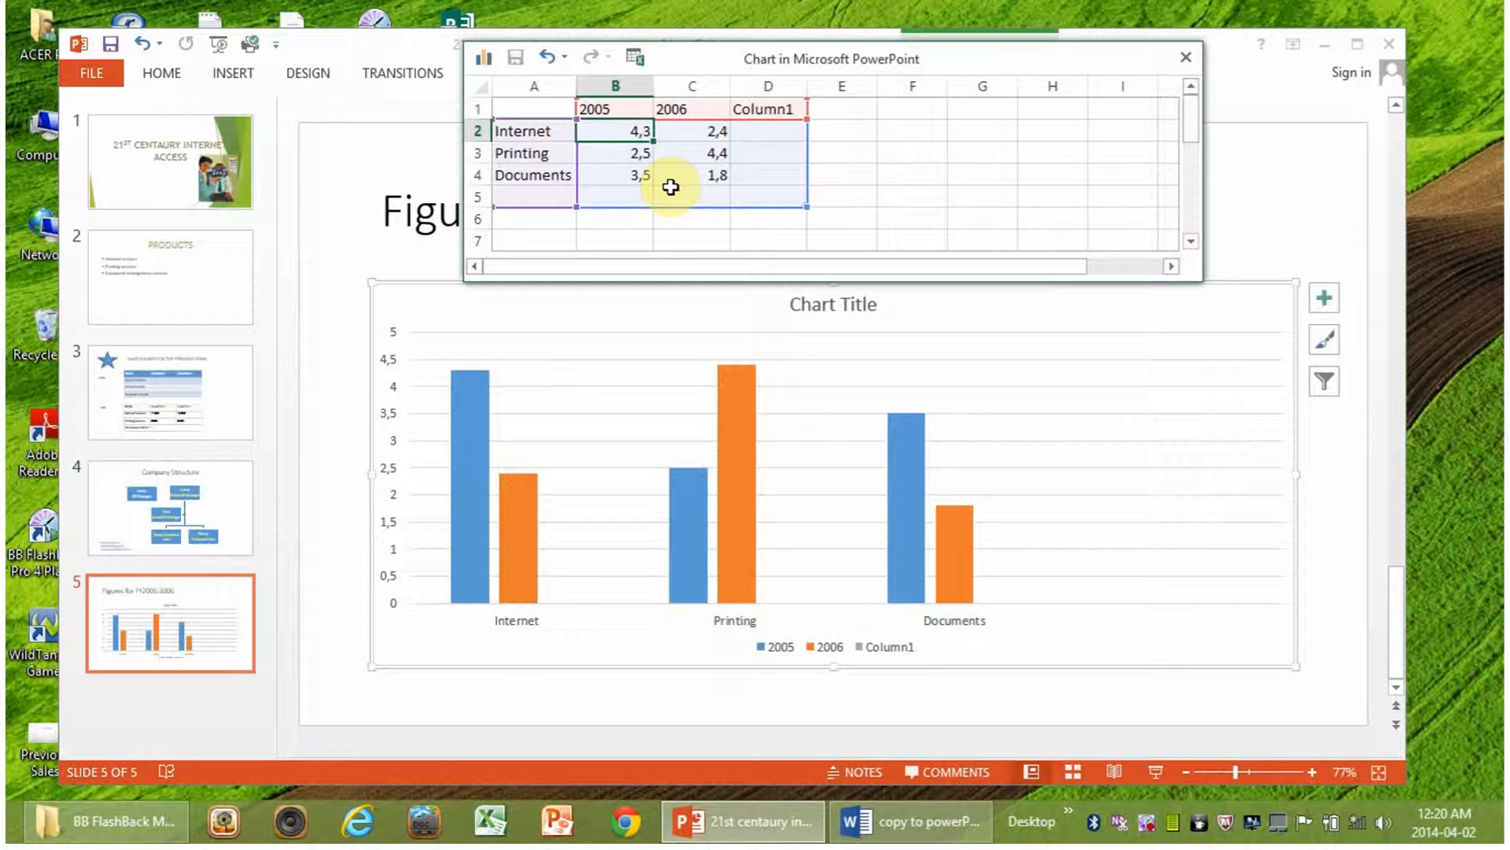
type("1")
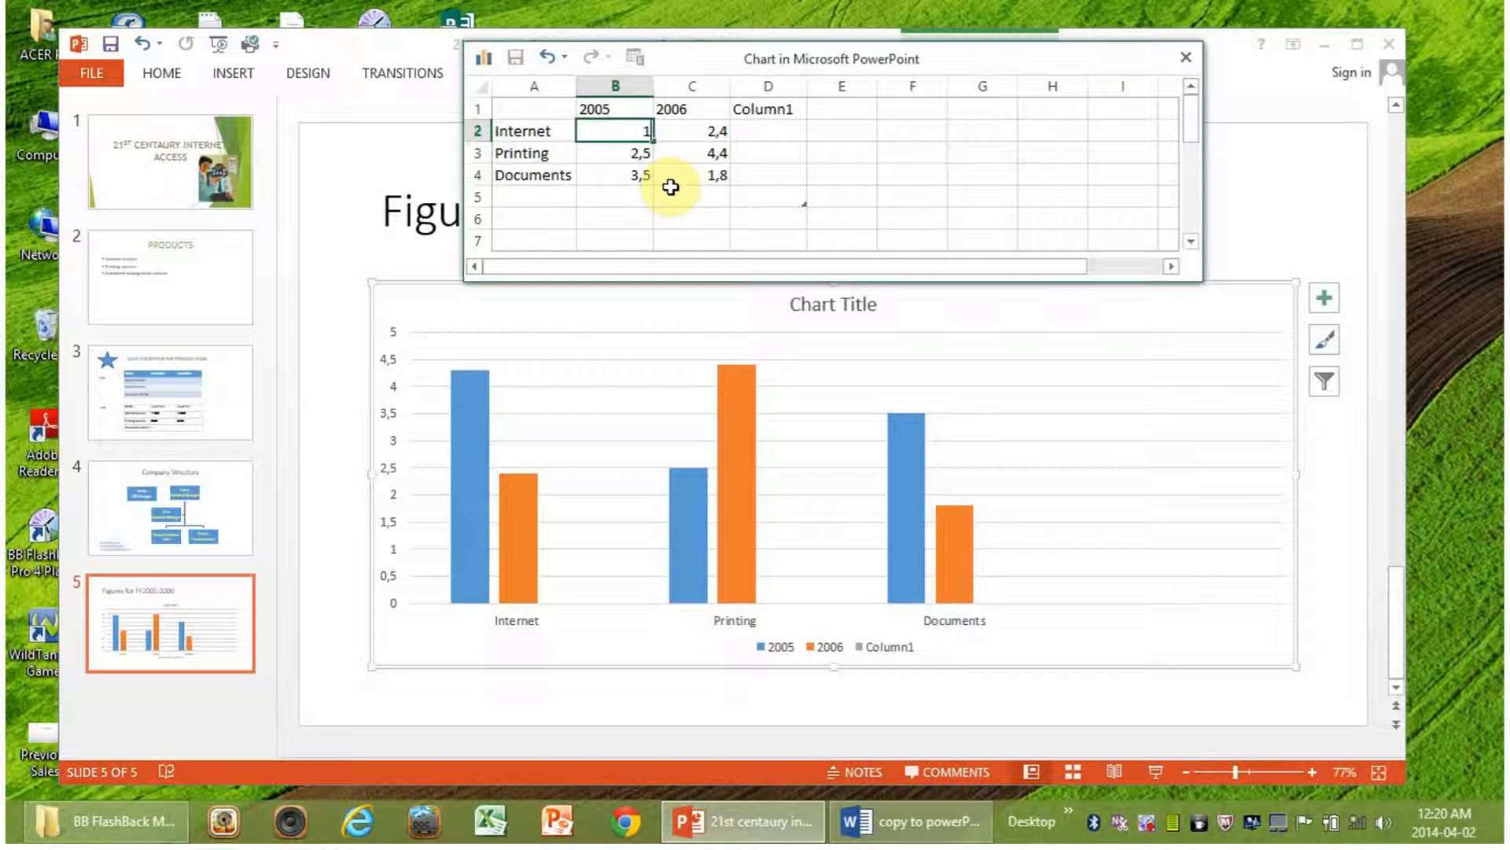
type("9000")
key("Tab")
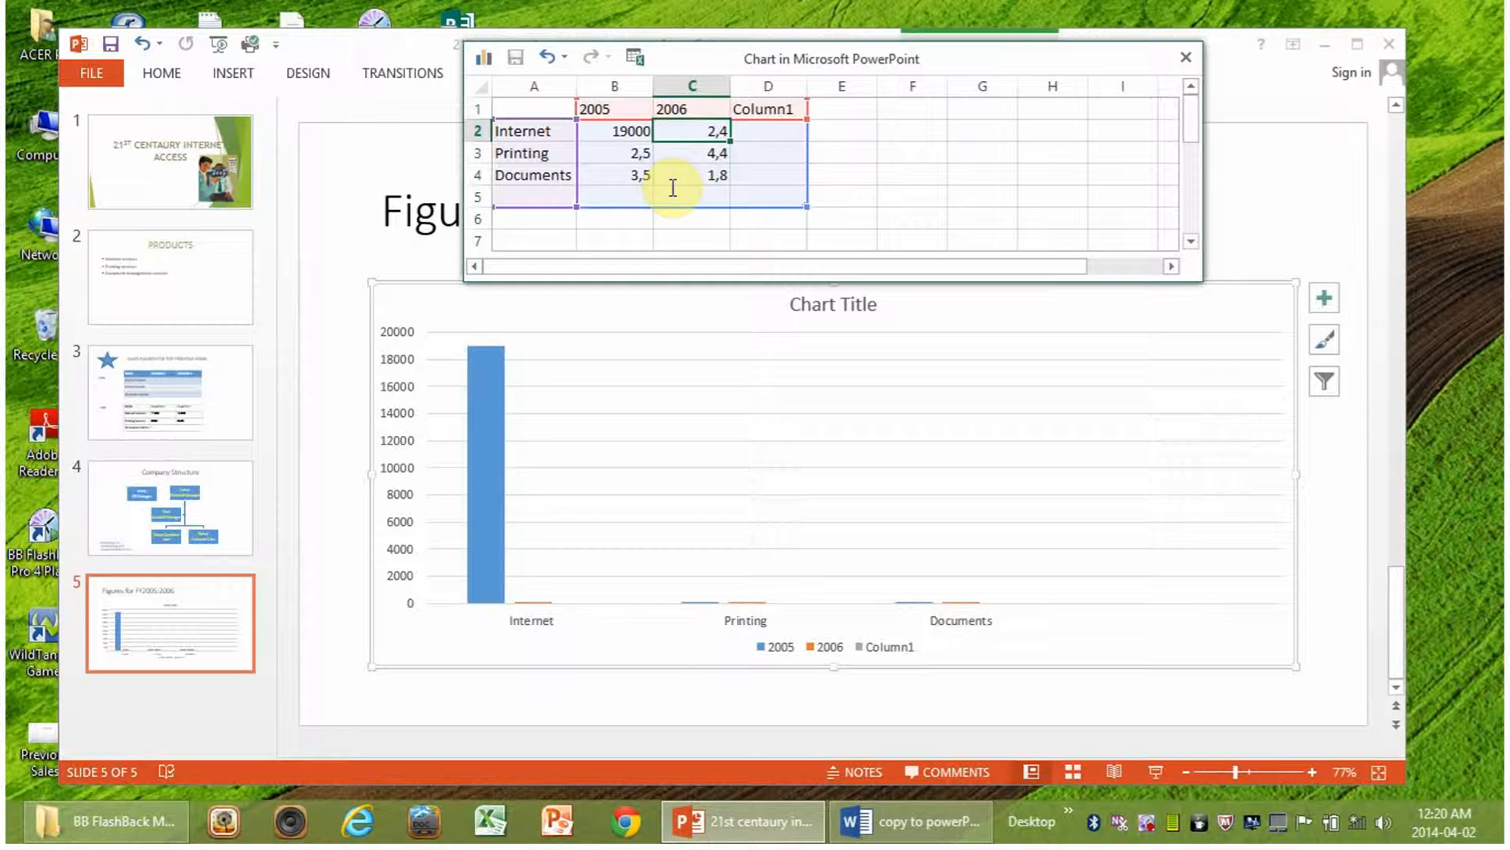
type("2")
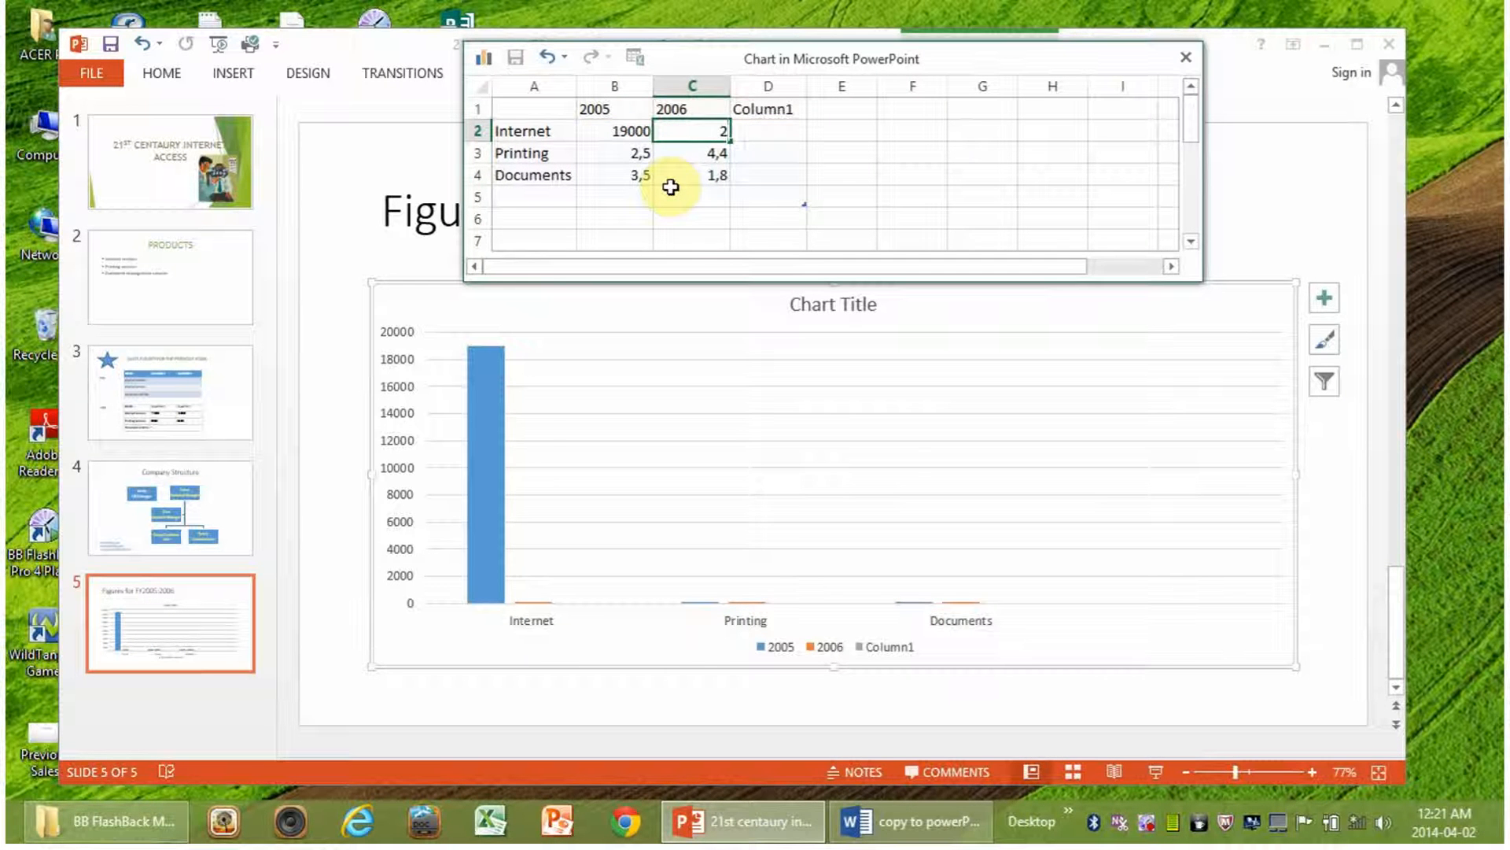
type("2000")
key("Return")
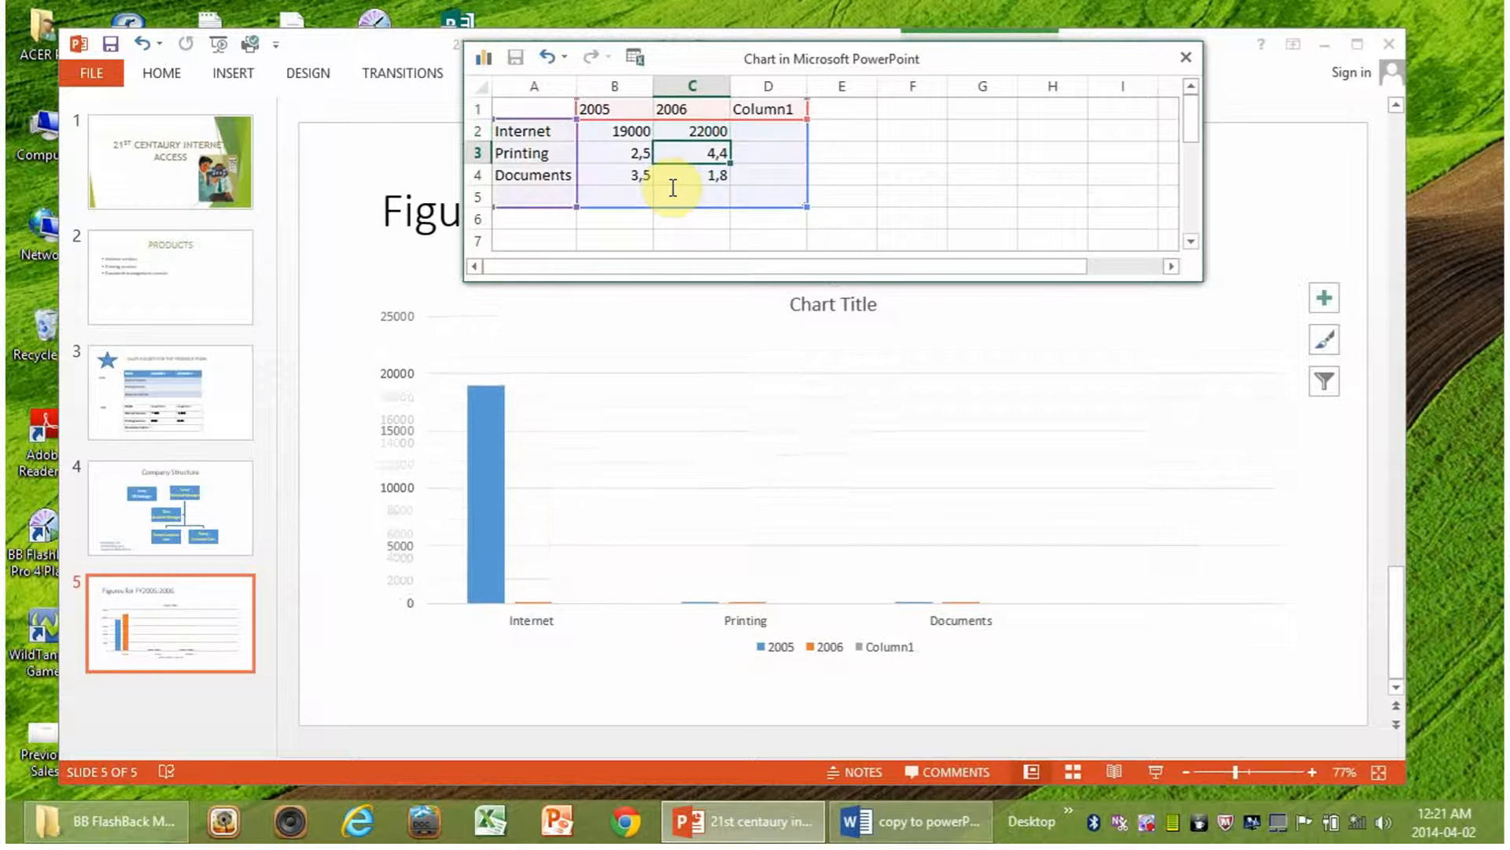
Set the Printing figures in the chart data to 15000 for 2005 and 16000 for 2006.
key("Left")
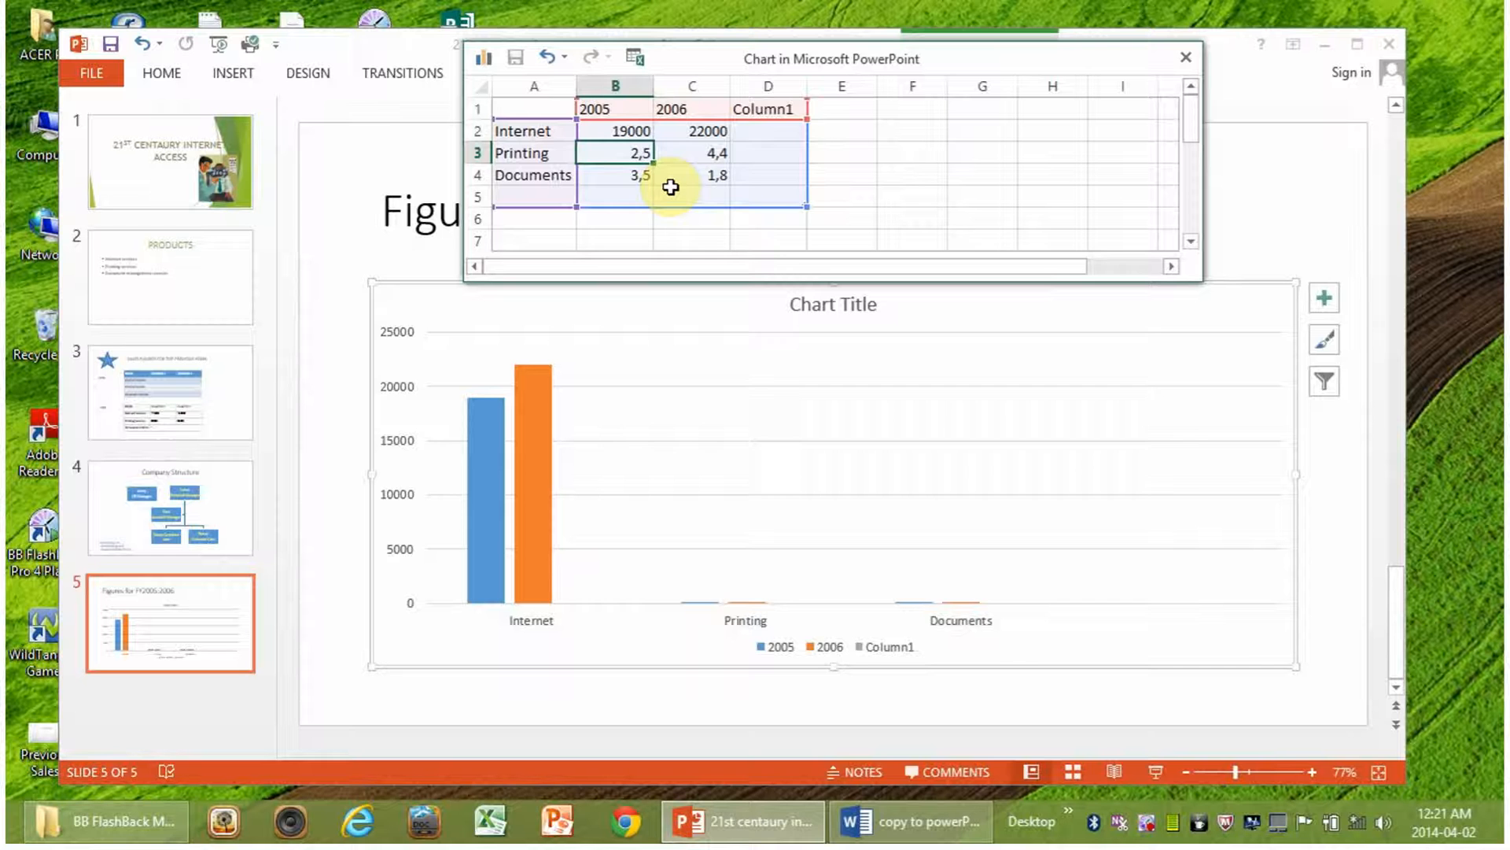
type("1500")
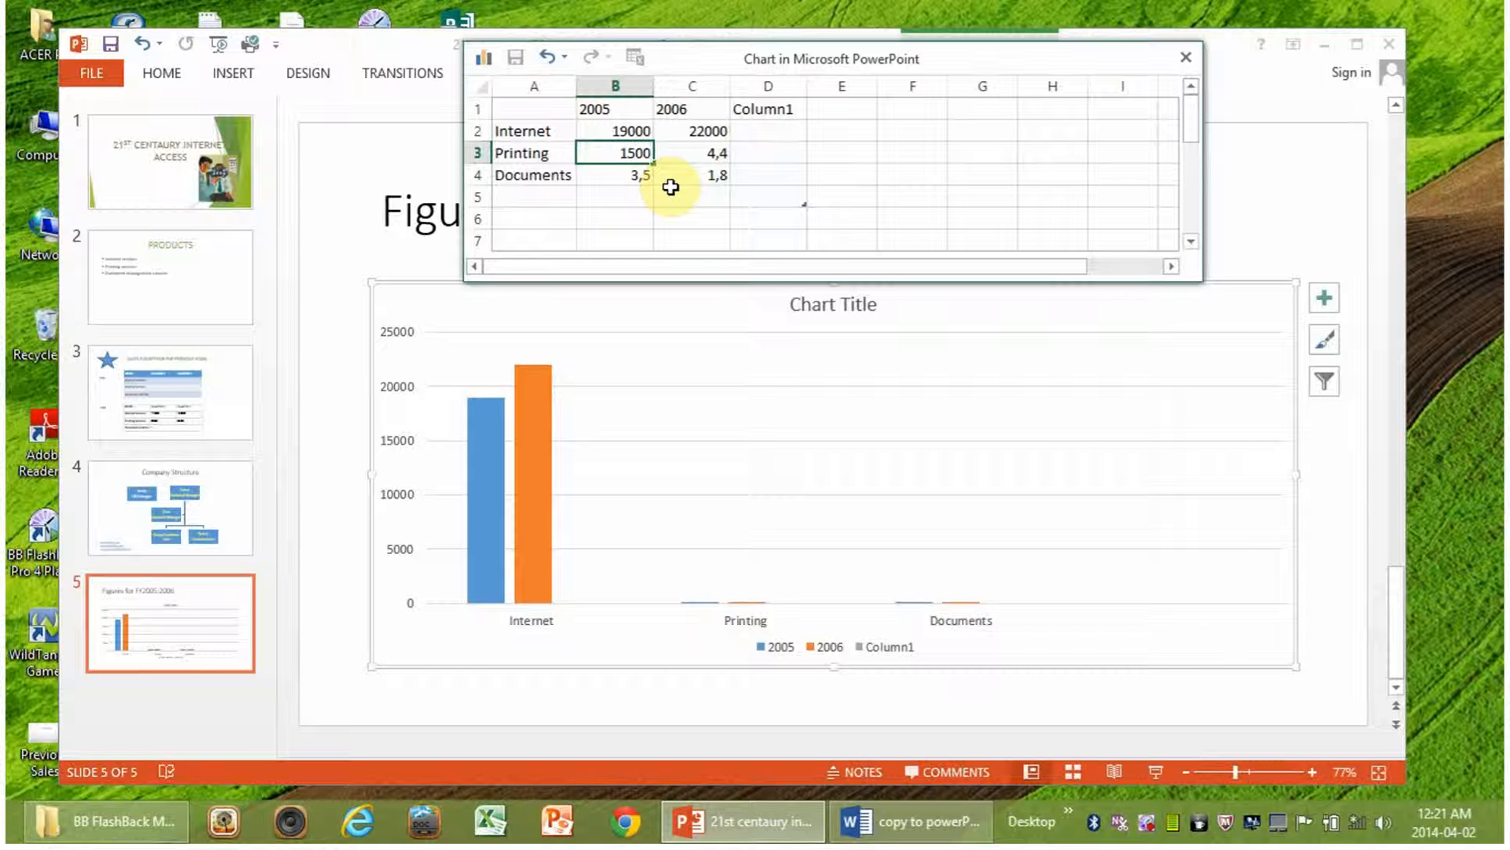
type("0")
key("Tab")
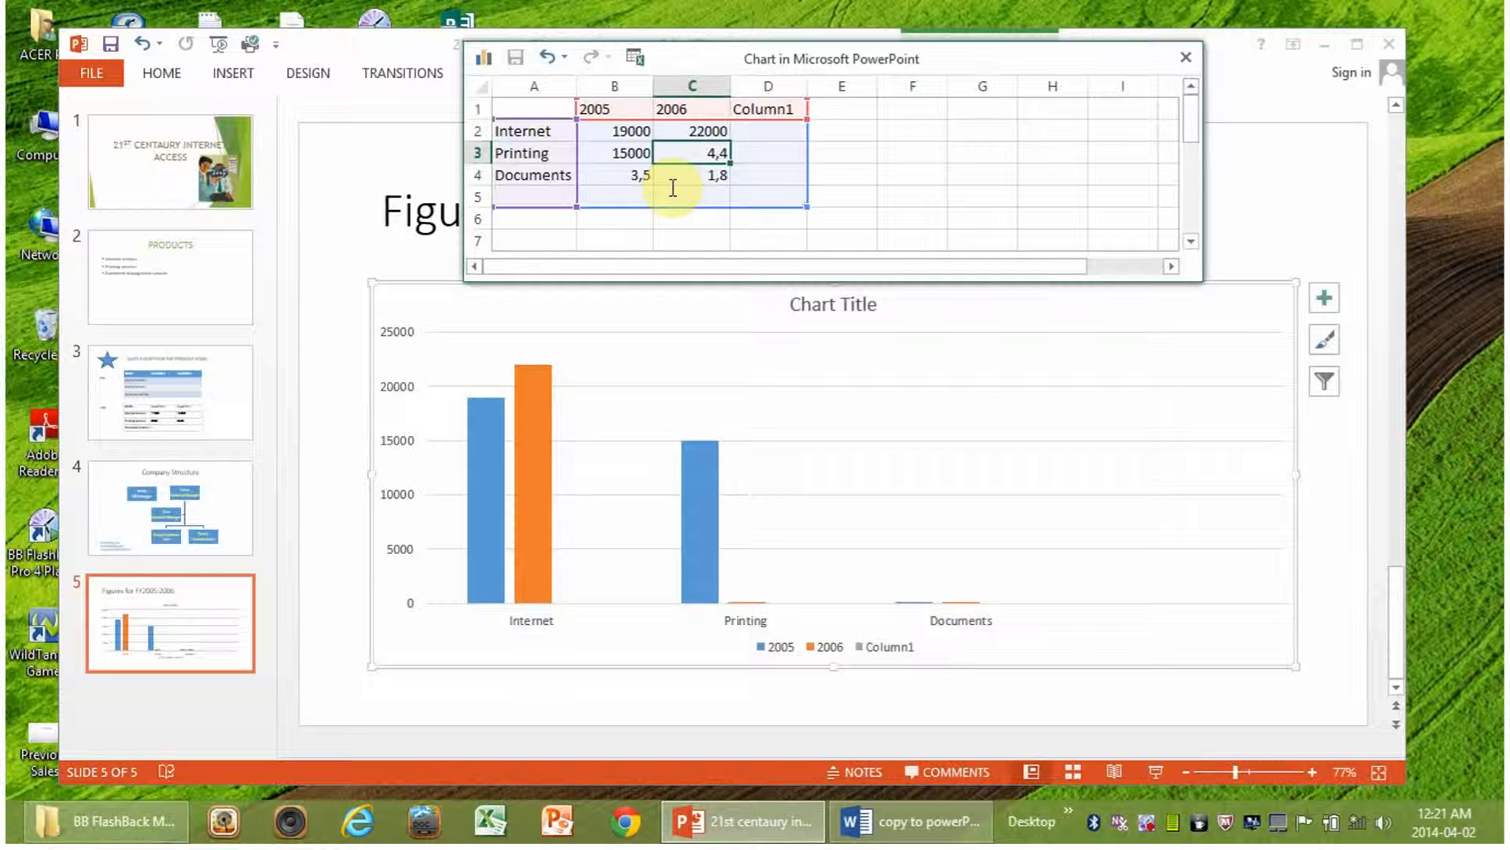
type("16")
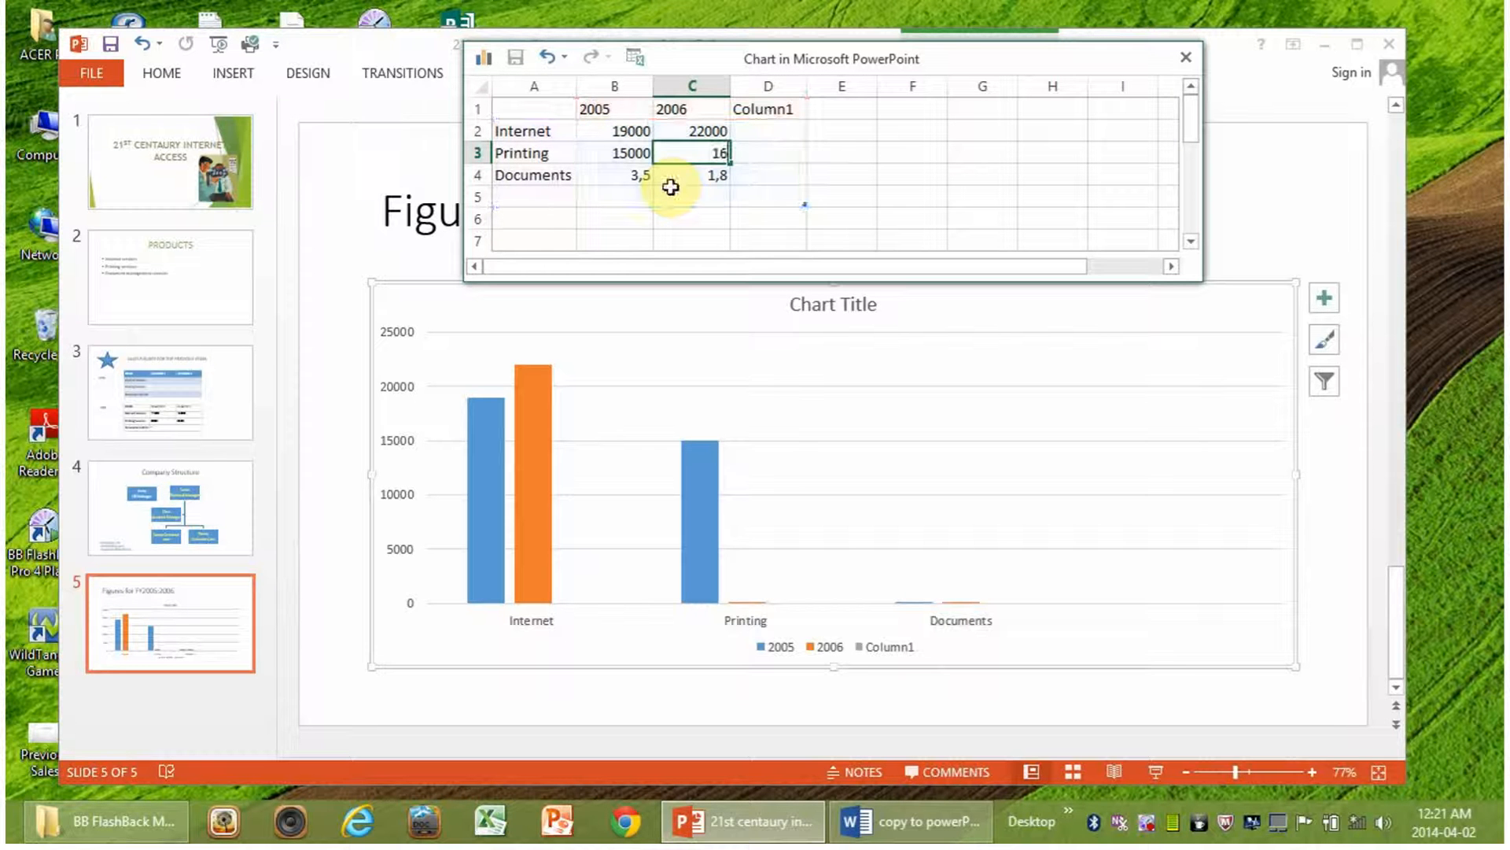
type("000")
key("Return")
Set the Documents figures to 0 for 2005 and 5000 for 2006, and close the chart data sheet.
key("Left")
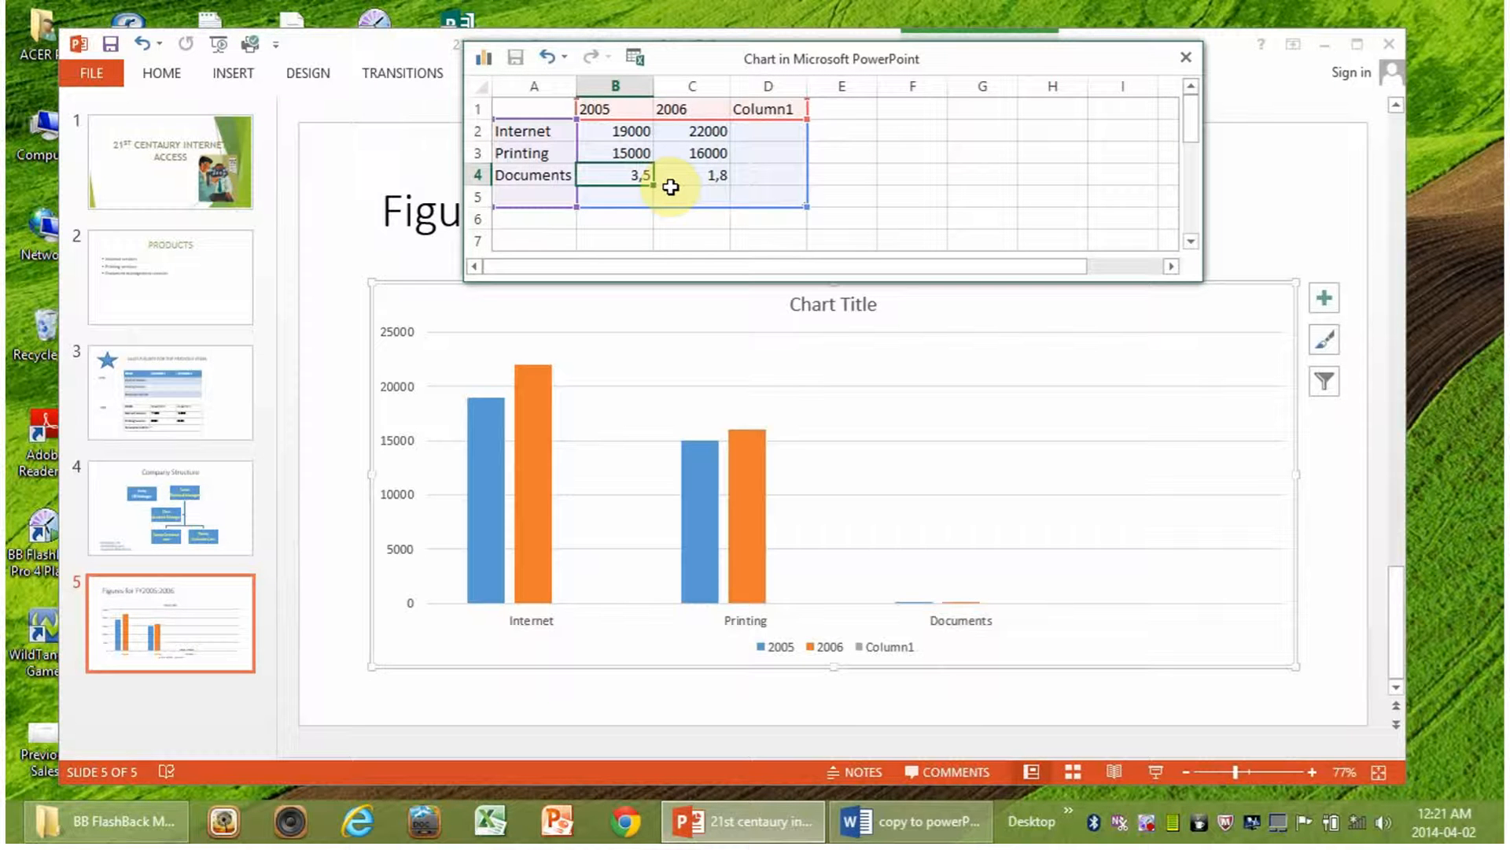
type("0")
left_click(670, 186)
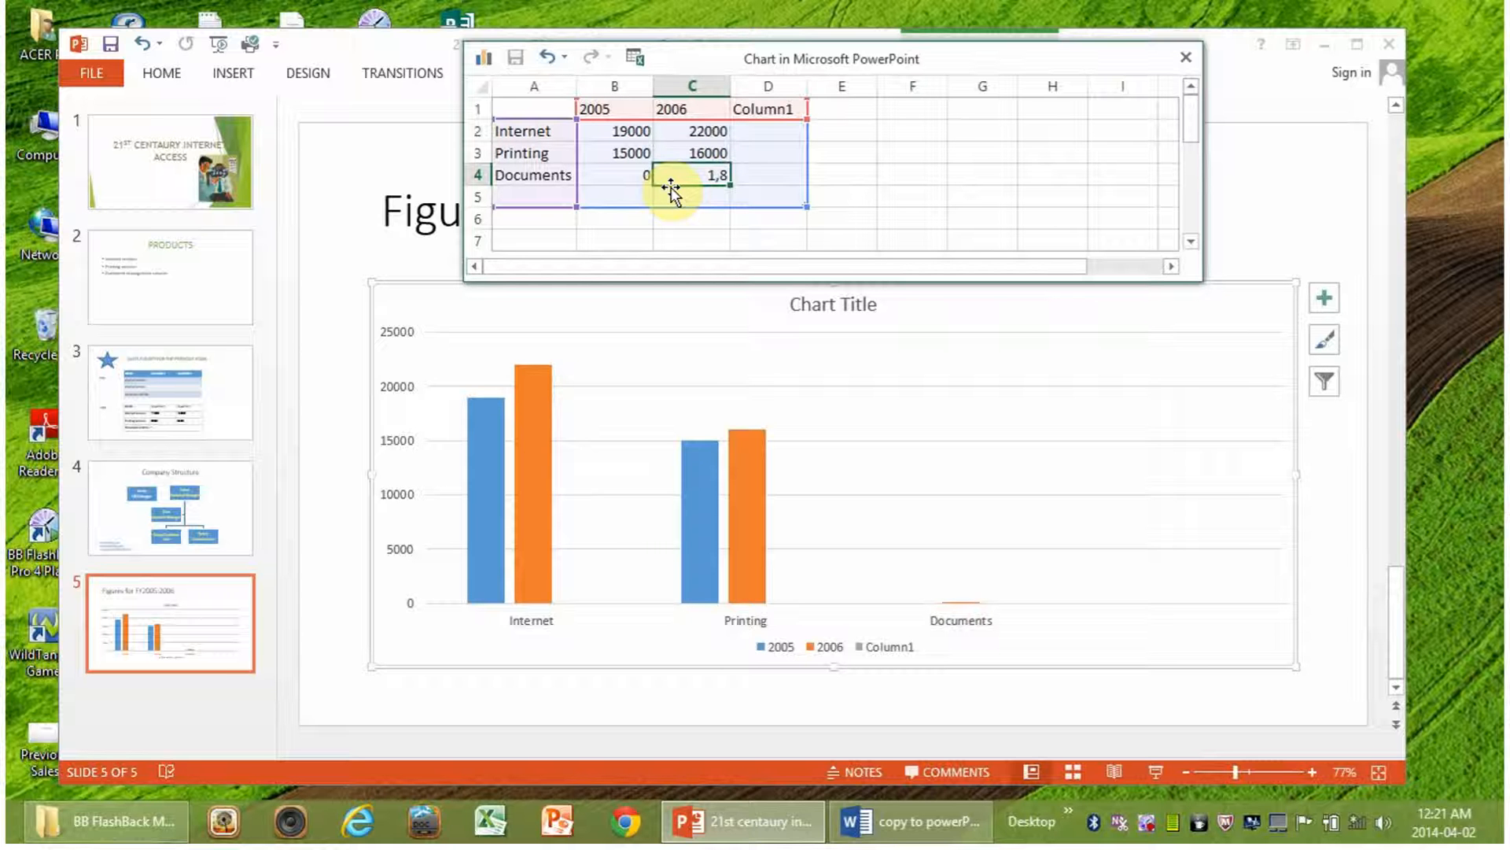
type("5000")
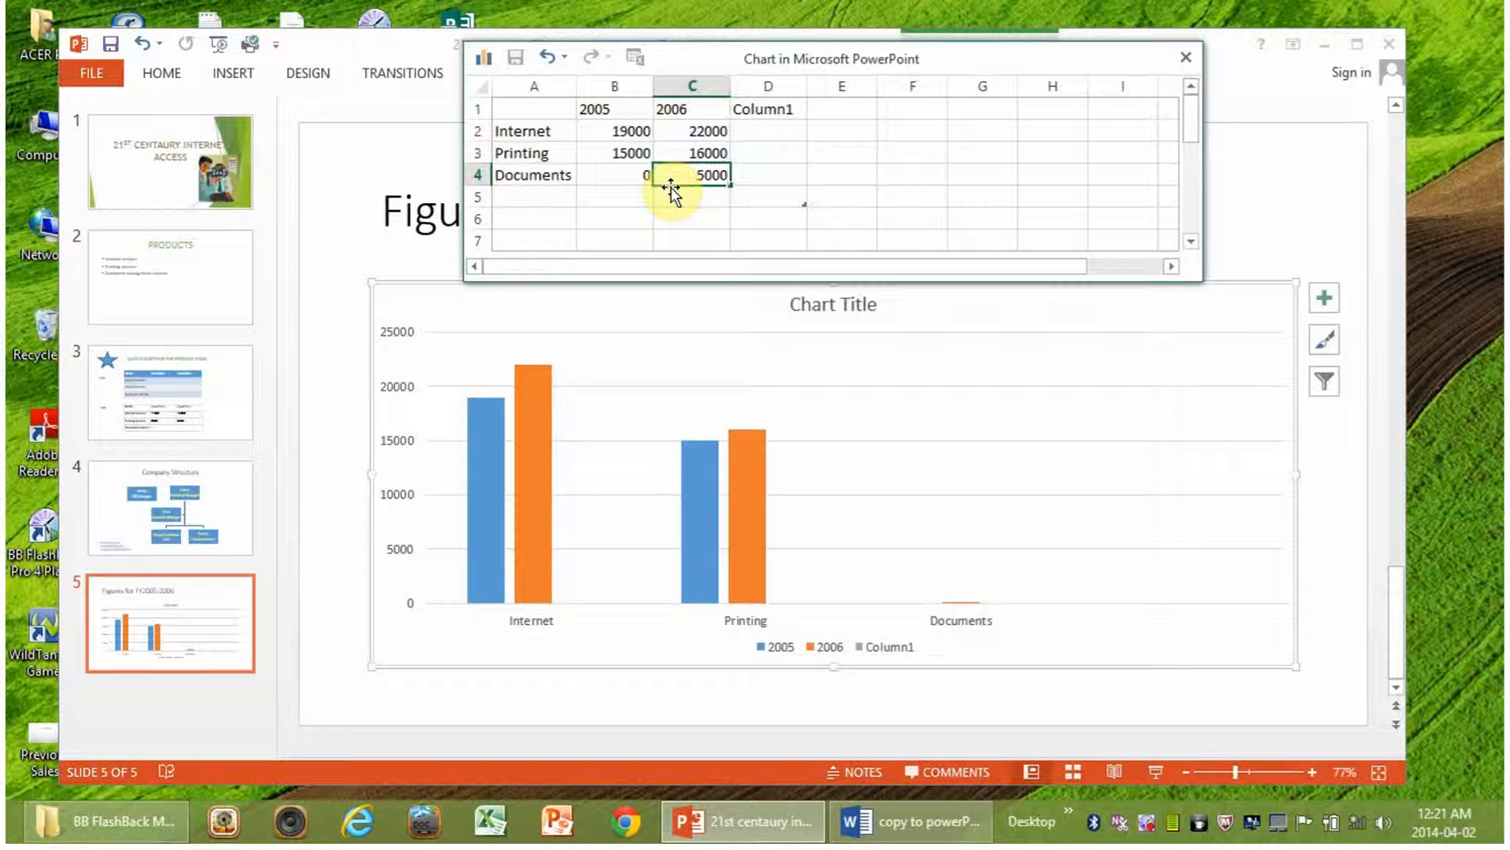
key("Return")
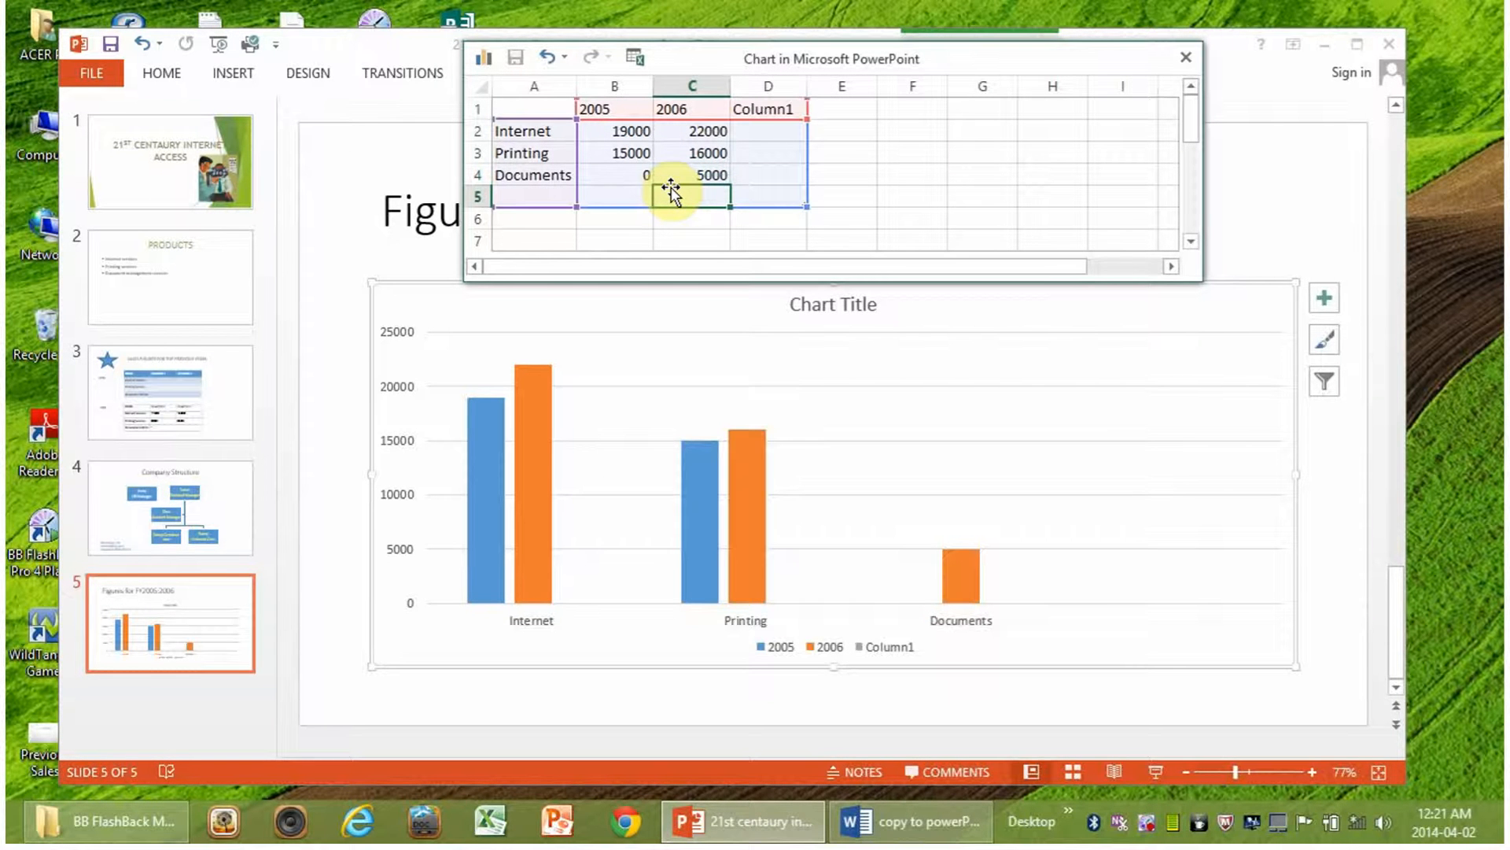
left_click(893, 199)
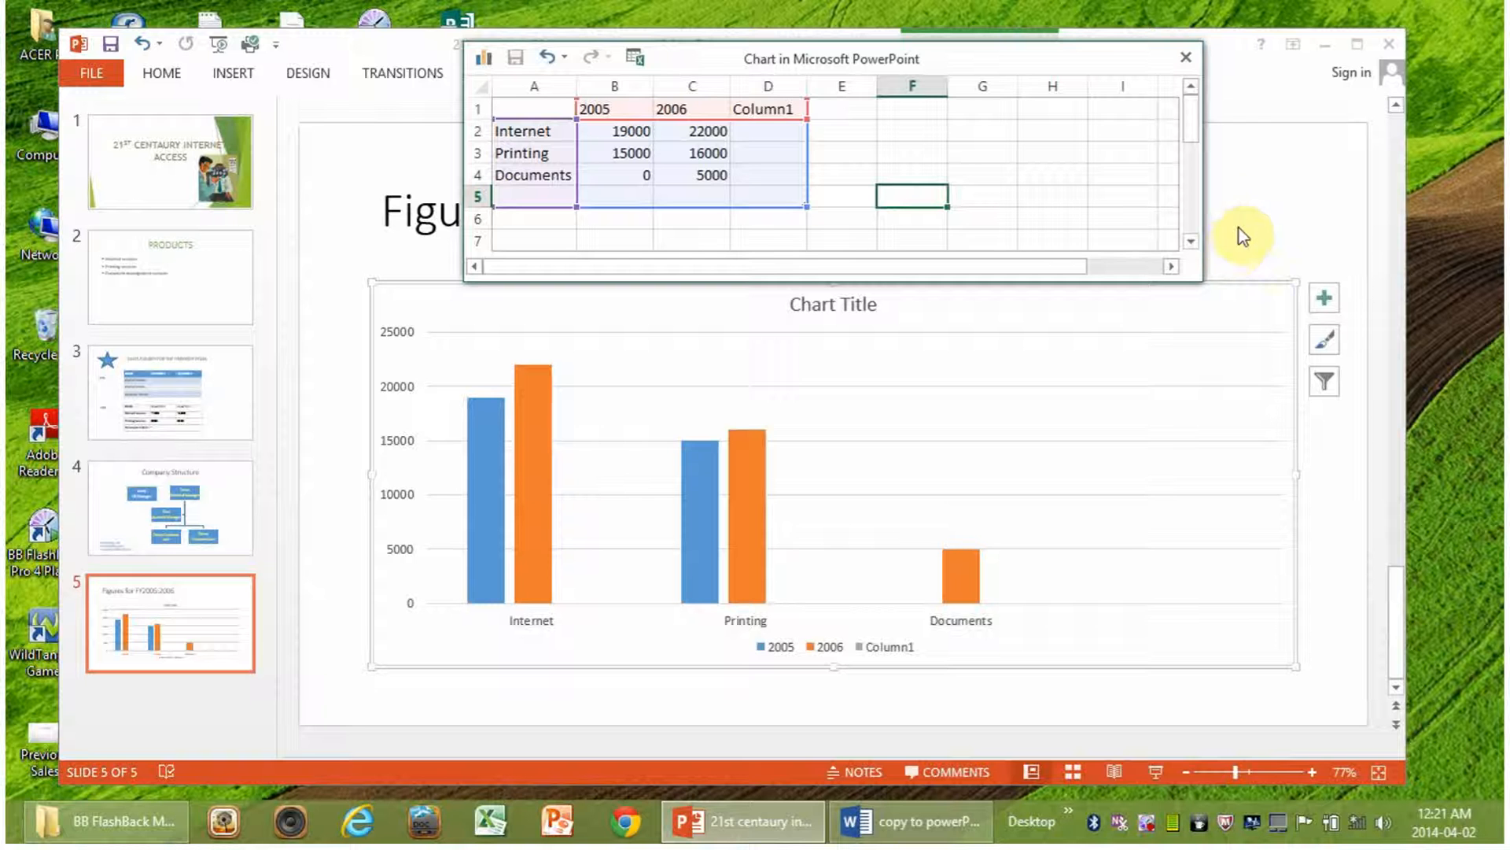
left_click(1186, 59)
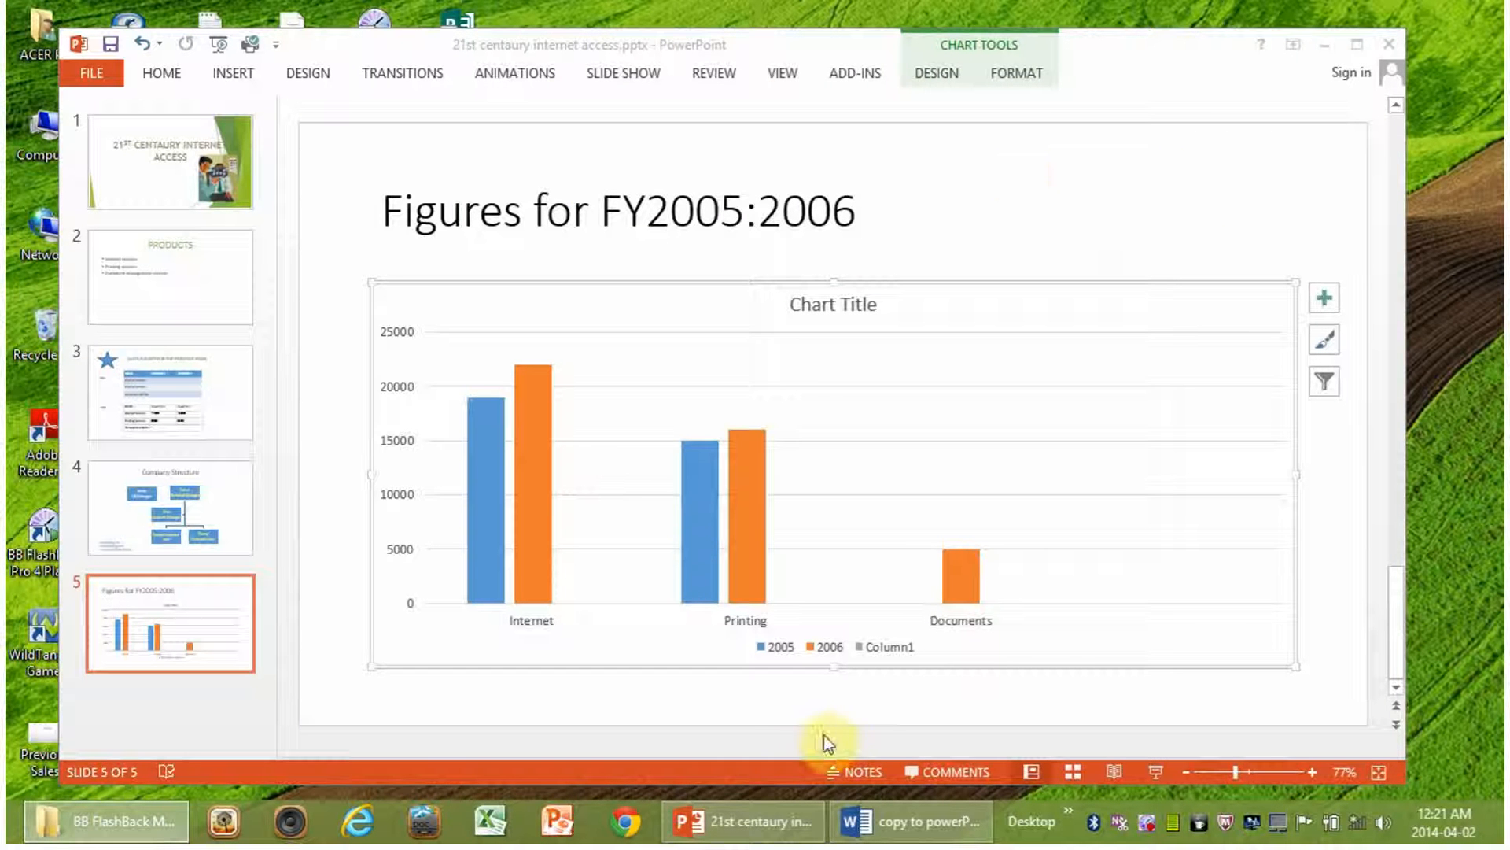
left_click(769, 718)
left_click(751, 472)
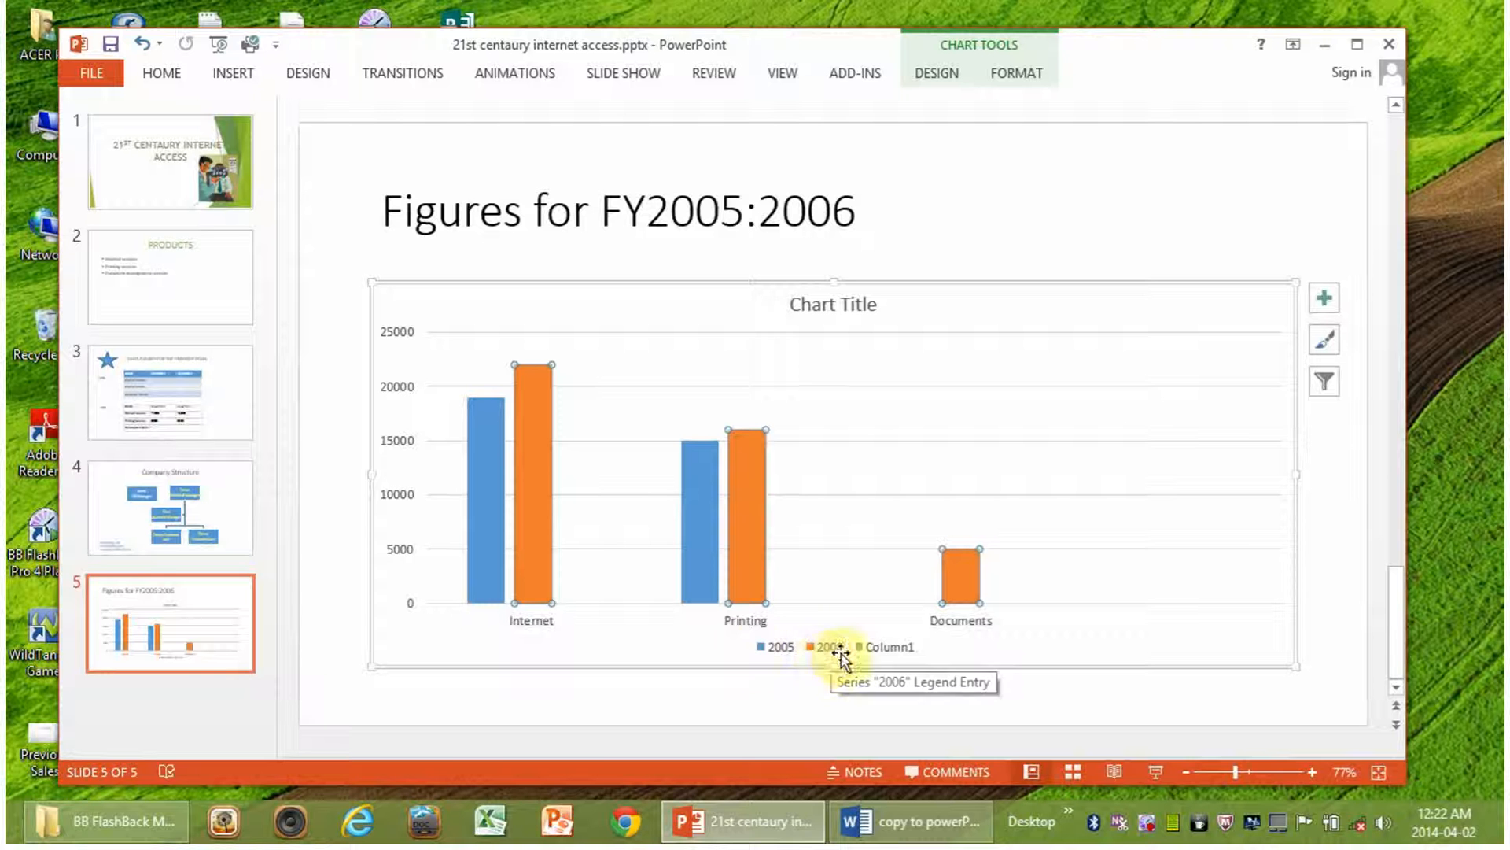
left_click(220, 613)
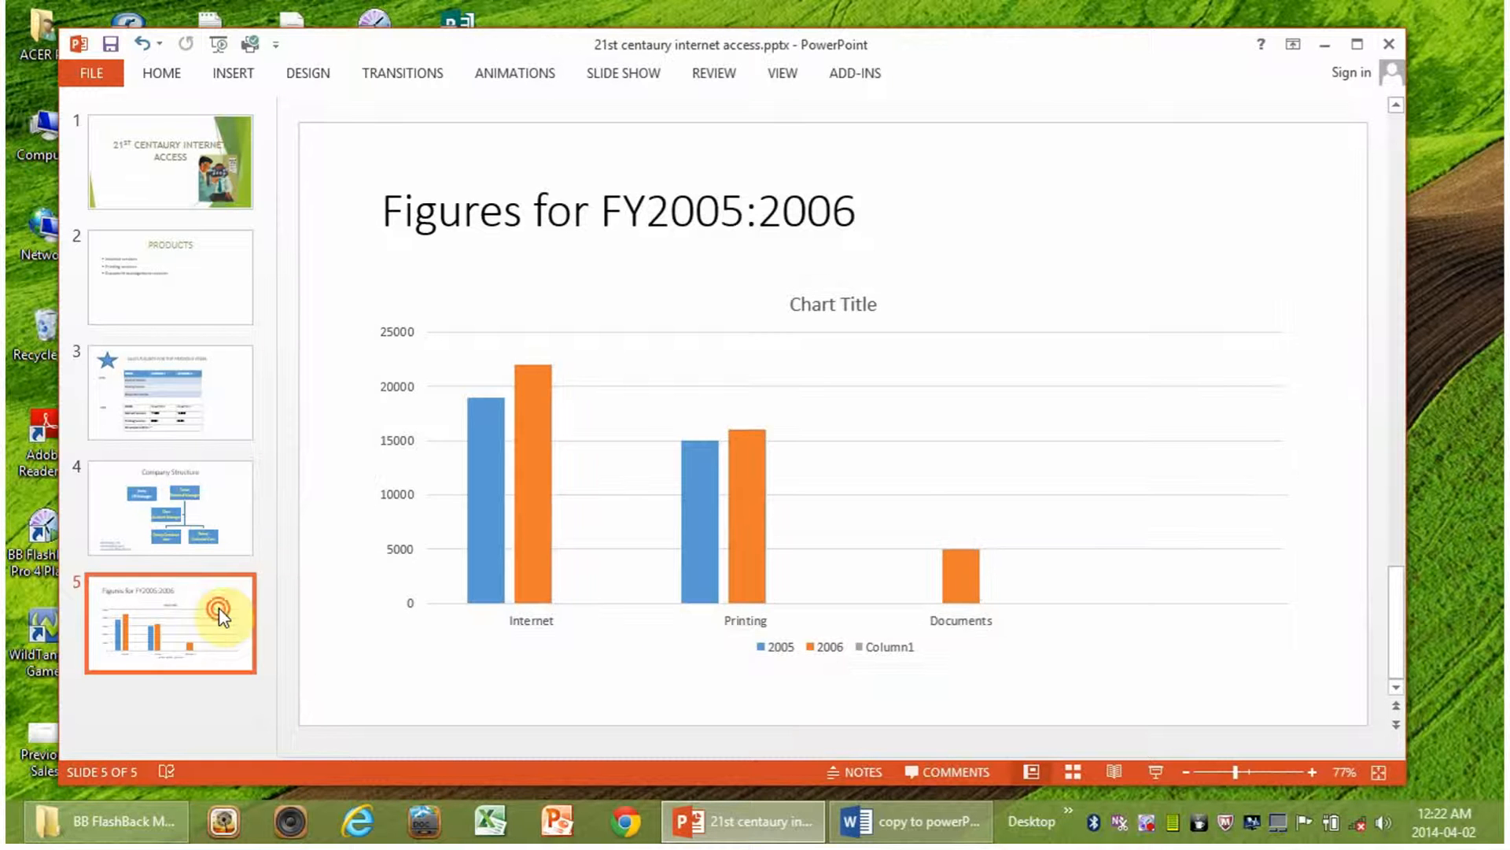
Reopen the data sheet of the chart on slide 5 for editing.
left_click(696, 368)
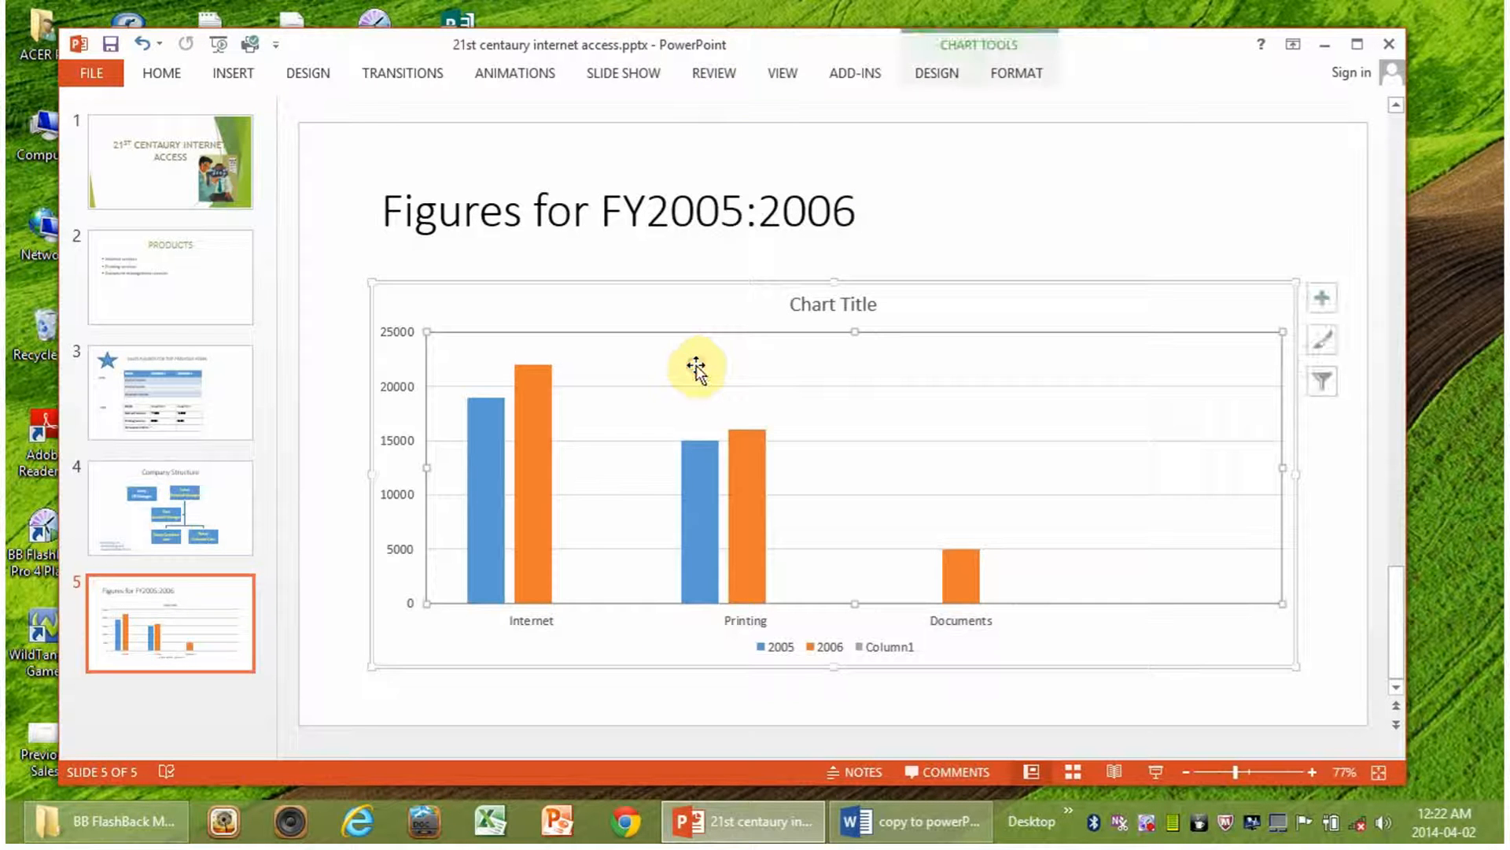
left_click(944, 76)
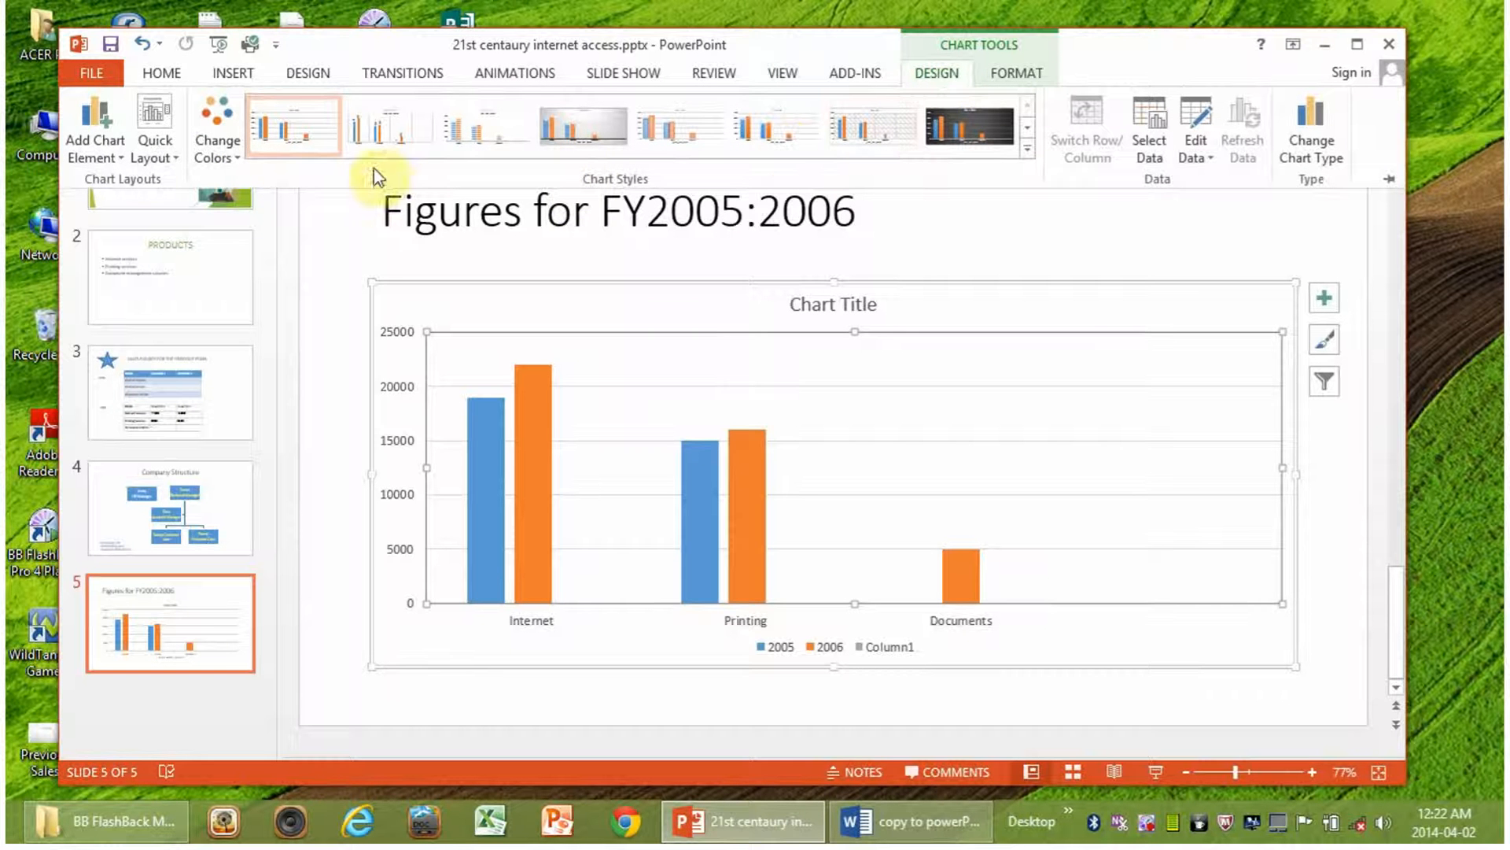
left_click(1201, 144)
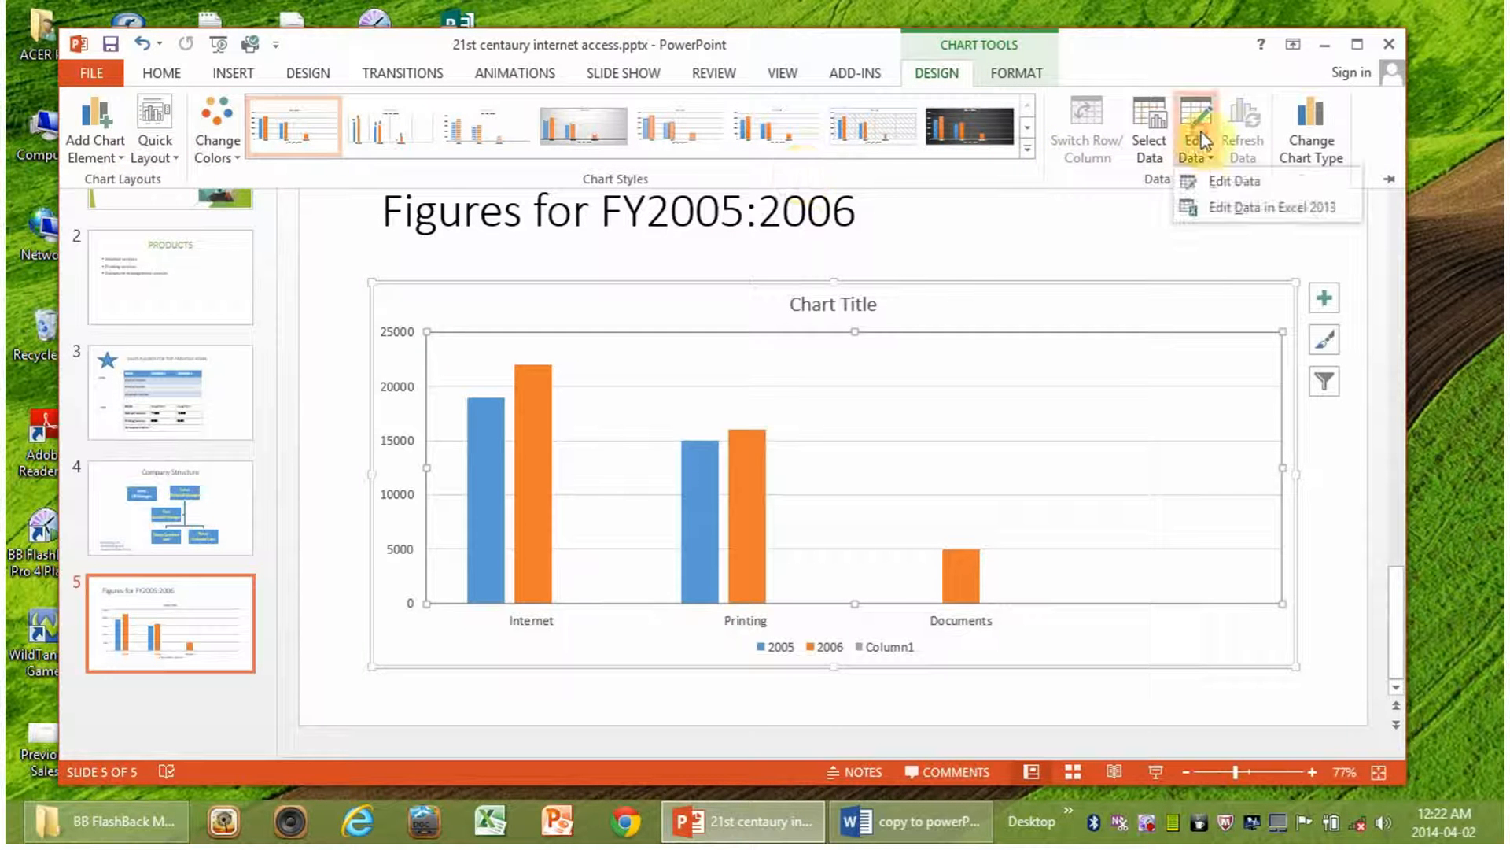
left_click(1218, 183)
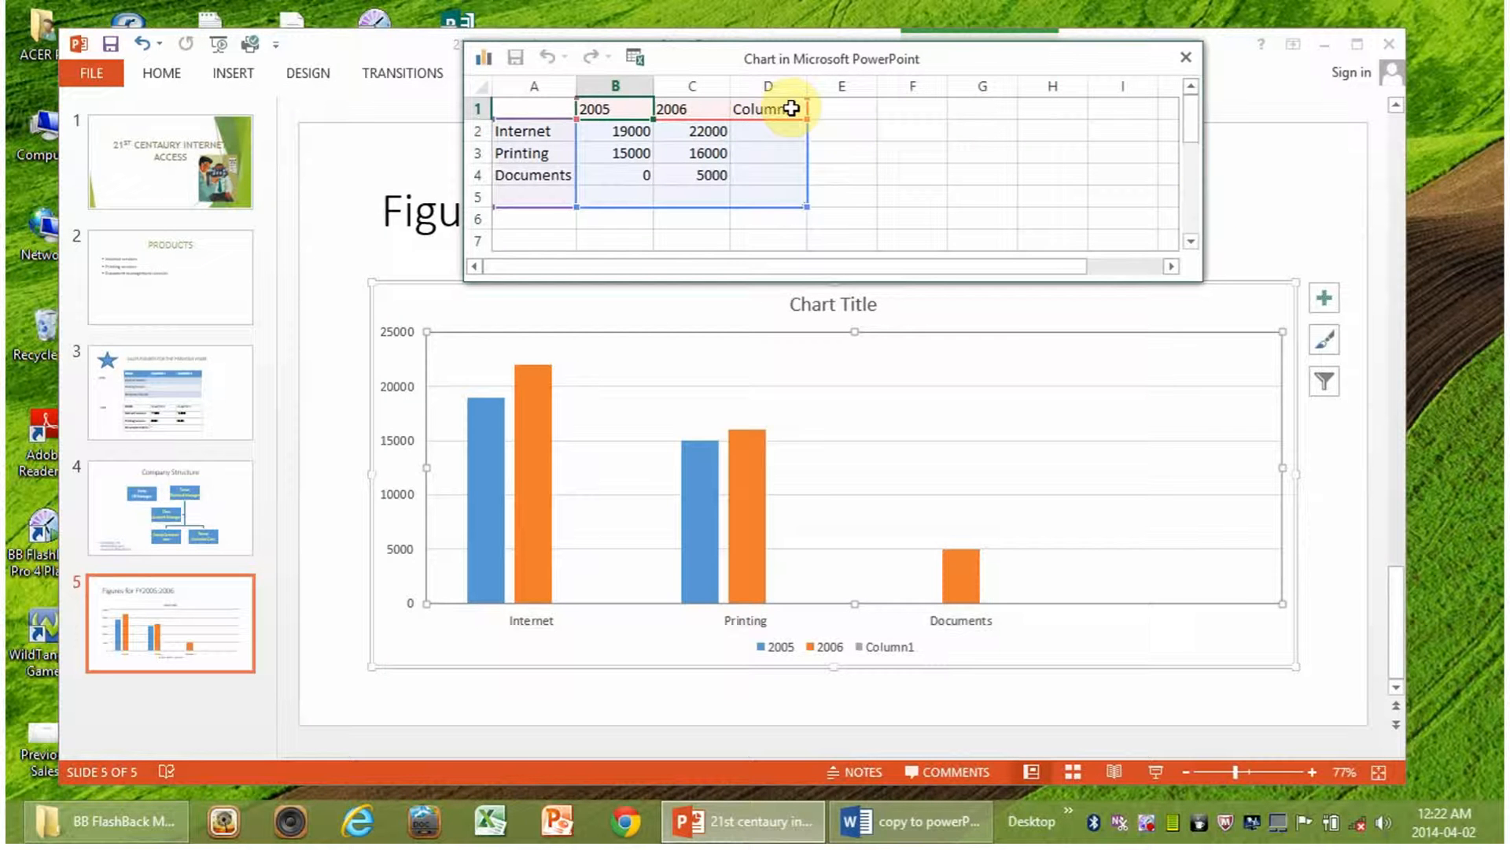
left_click(791, 108)
right_click(792, 109)
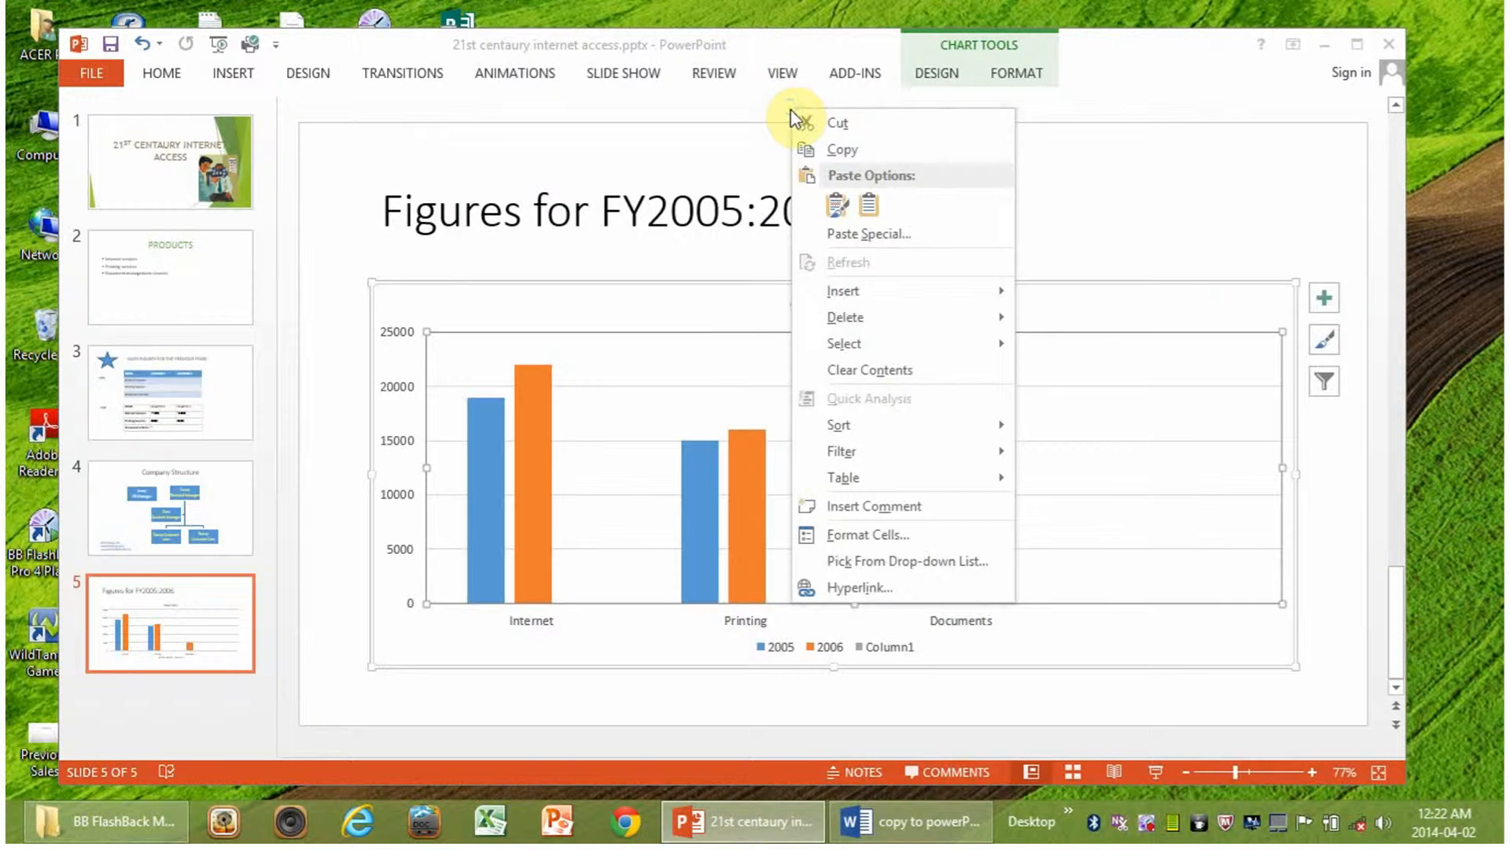
left_click(782, 132)
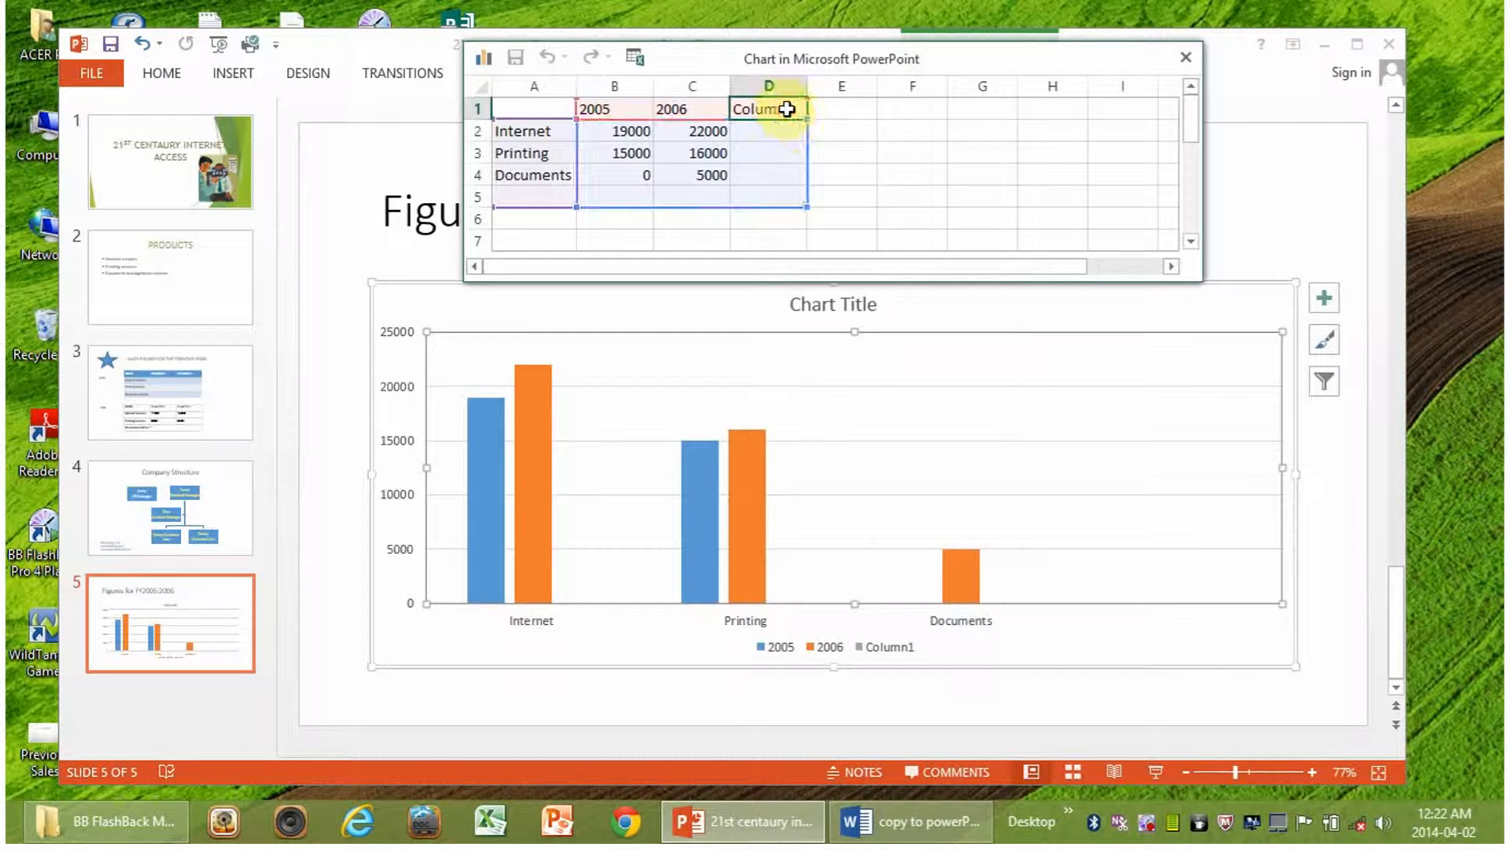
left_click(771, 157)
left_click(974, 202)
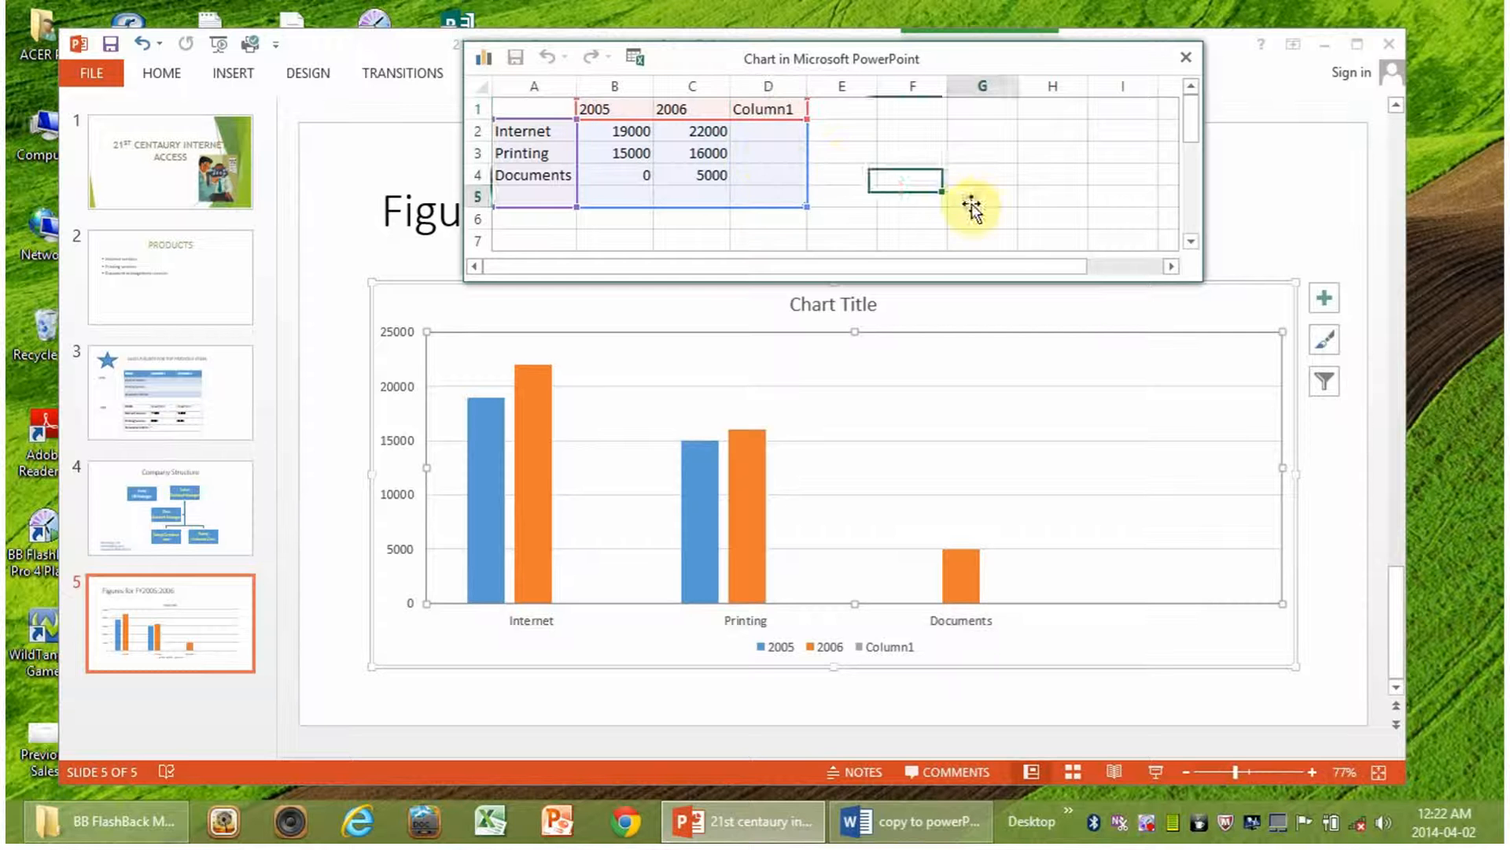
Delete the whole empty Column1 column from the chart data and close the data sheet.
left_click(743, 107)
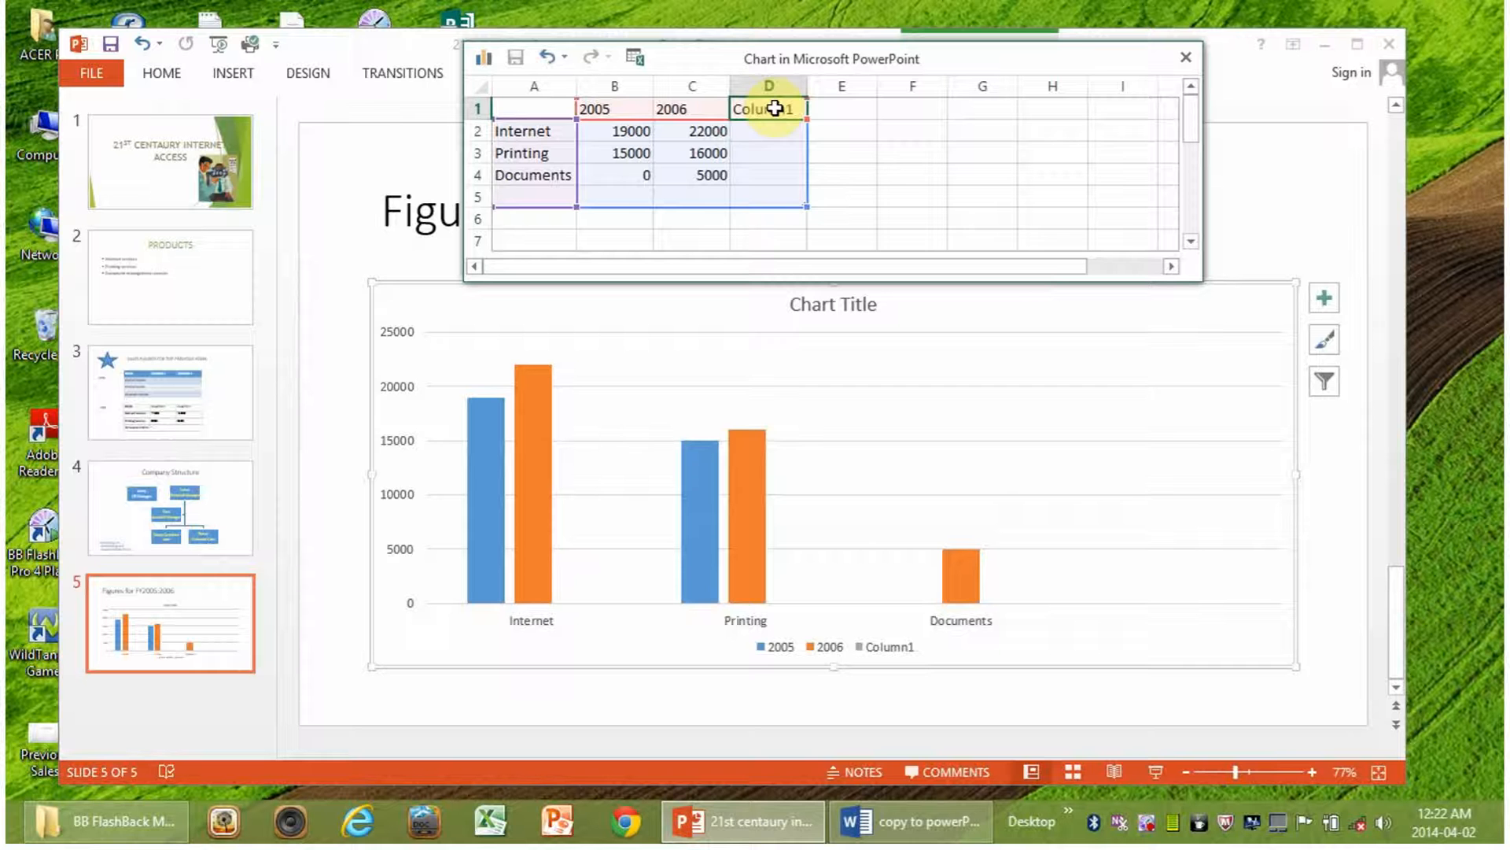
mouse_move(775, 108)
left_mouse_down()
mouse_move(782, 196)
mouse_move(808, 221)
mouse_move(794, 215)
left_mouse_up()
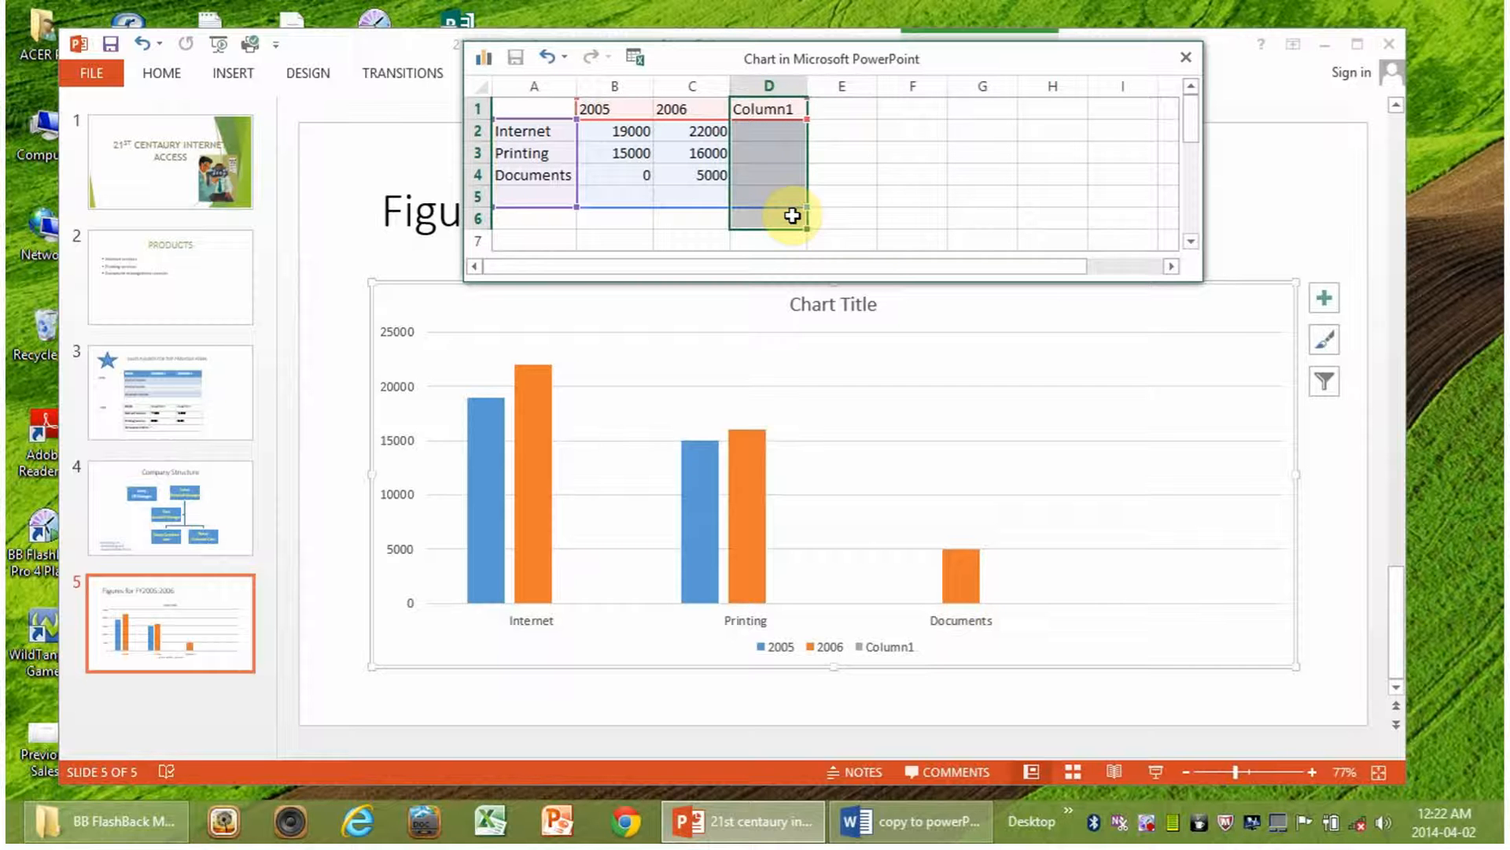
right_click(770, 86)
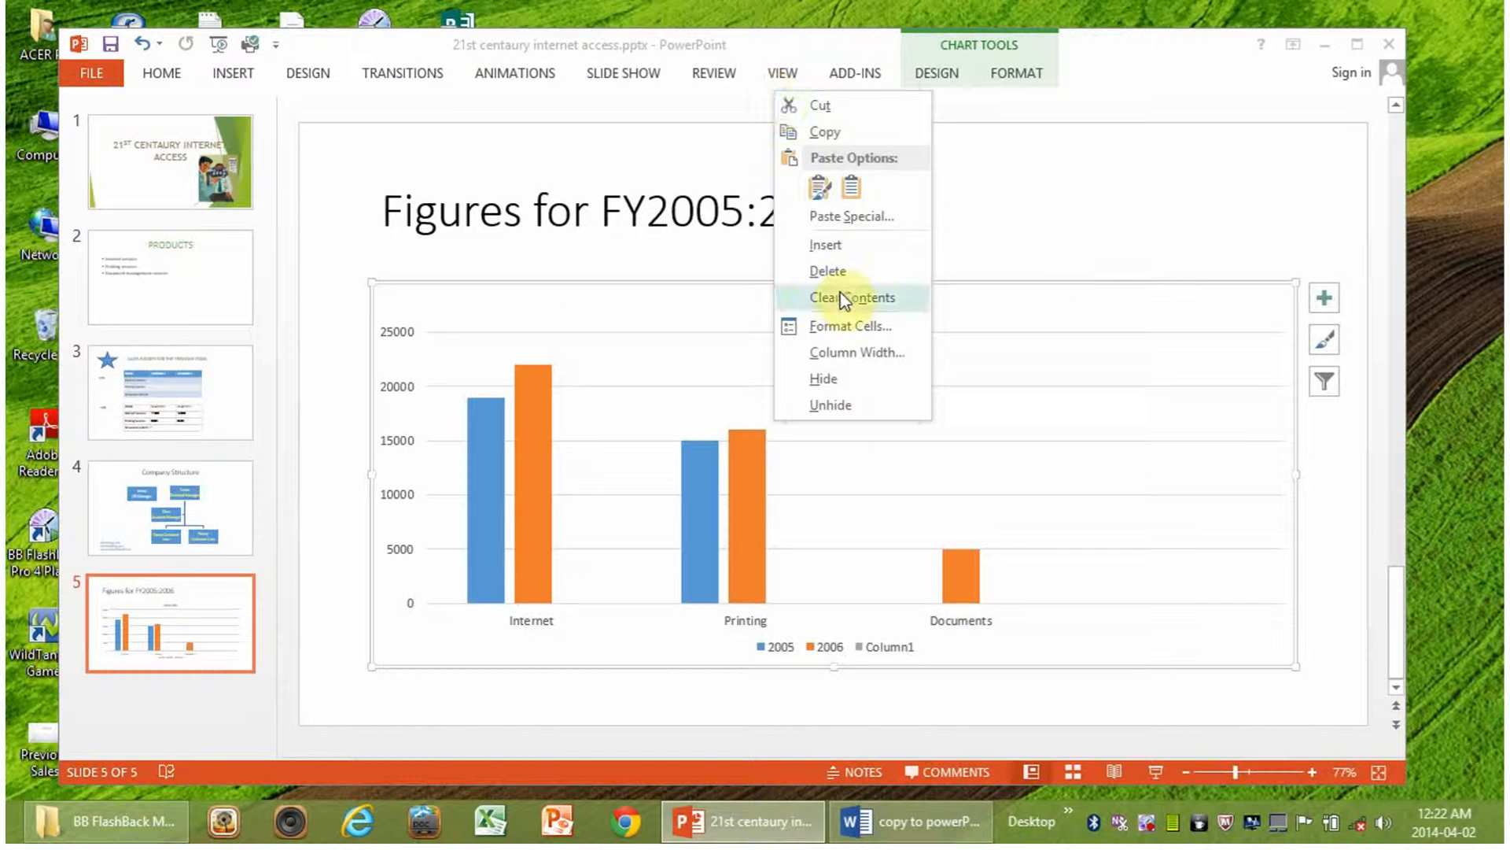
left_click(851, 272)
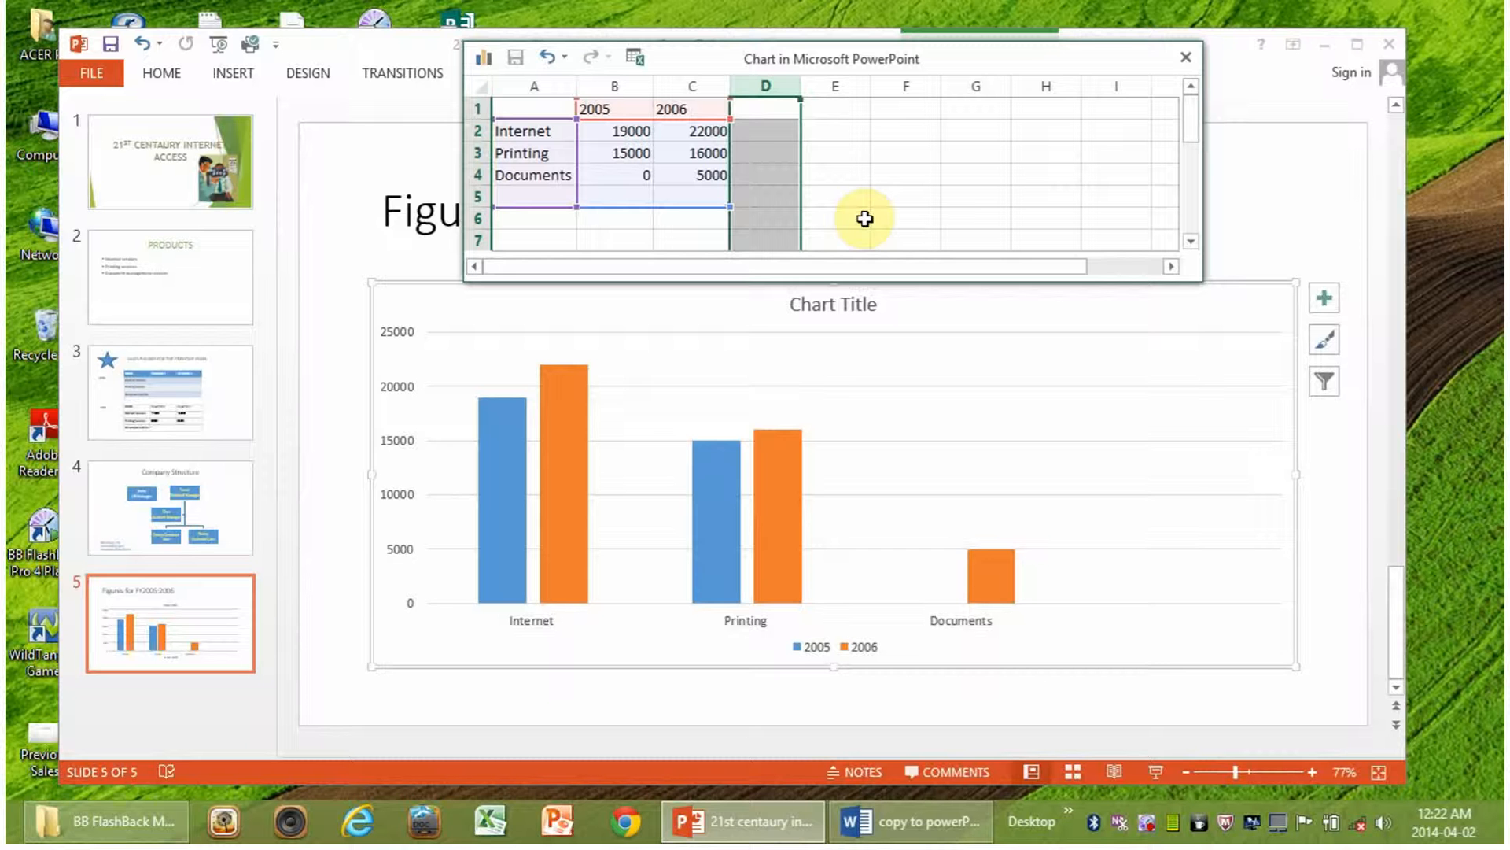
left_click(670, 236)
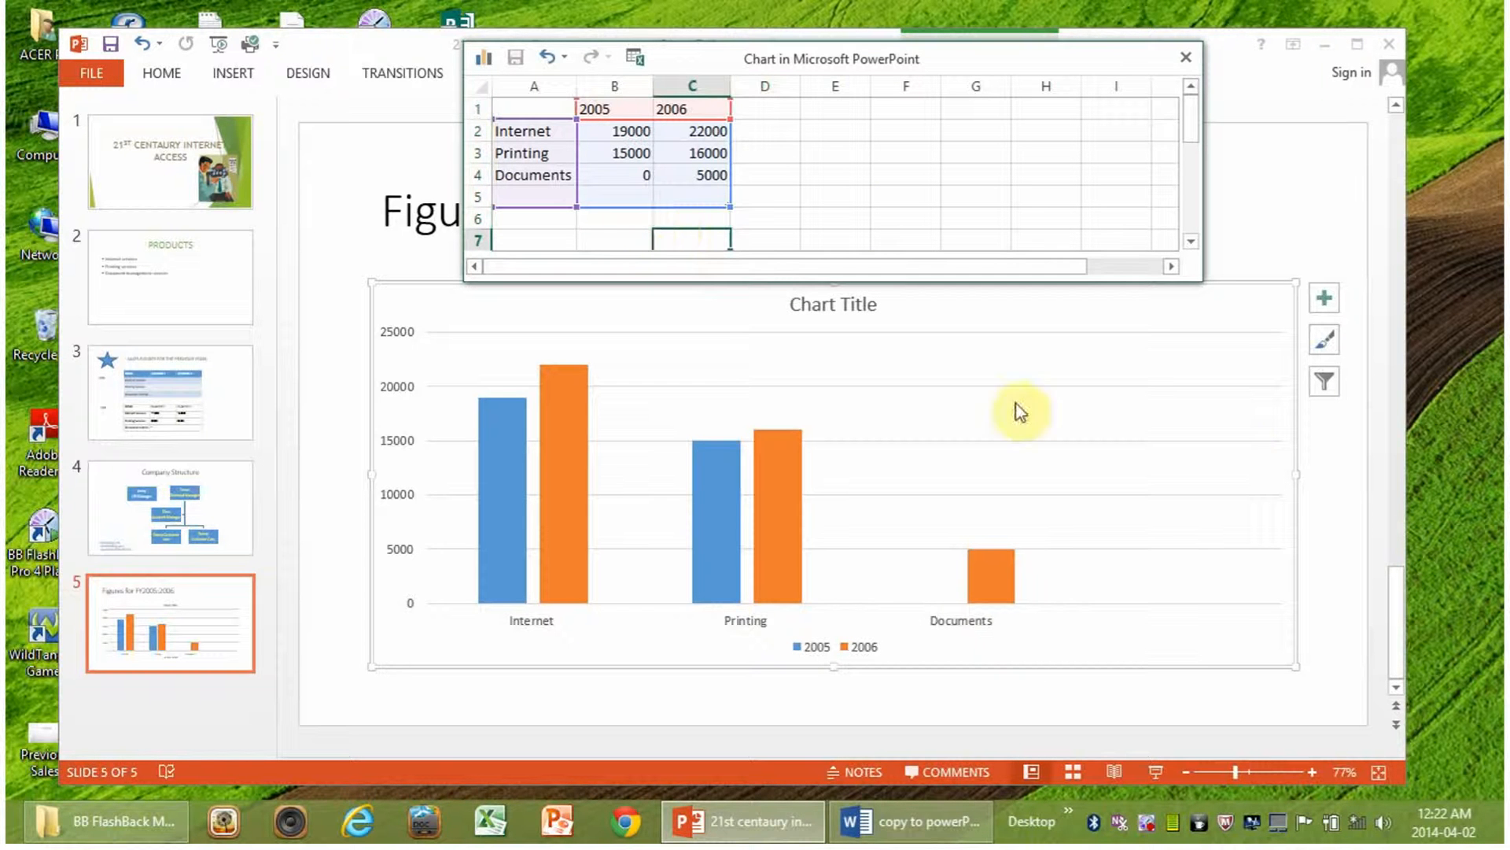
left_click(1185, 58)
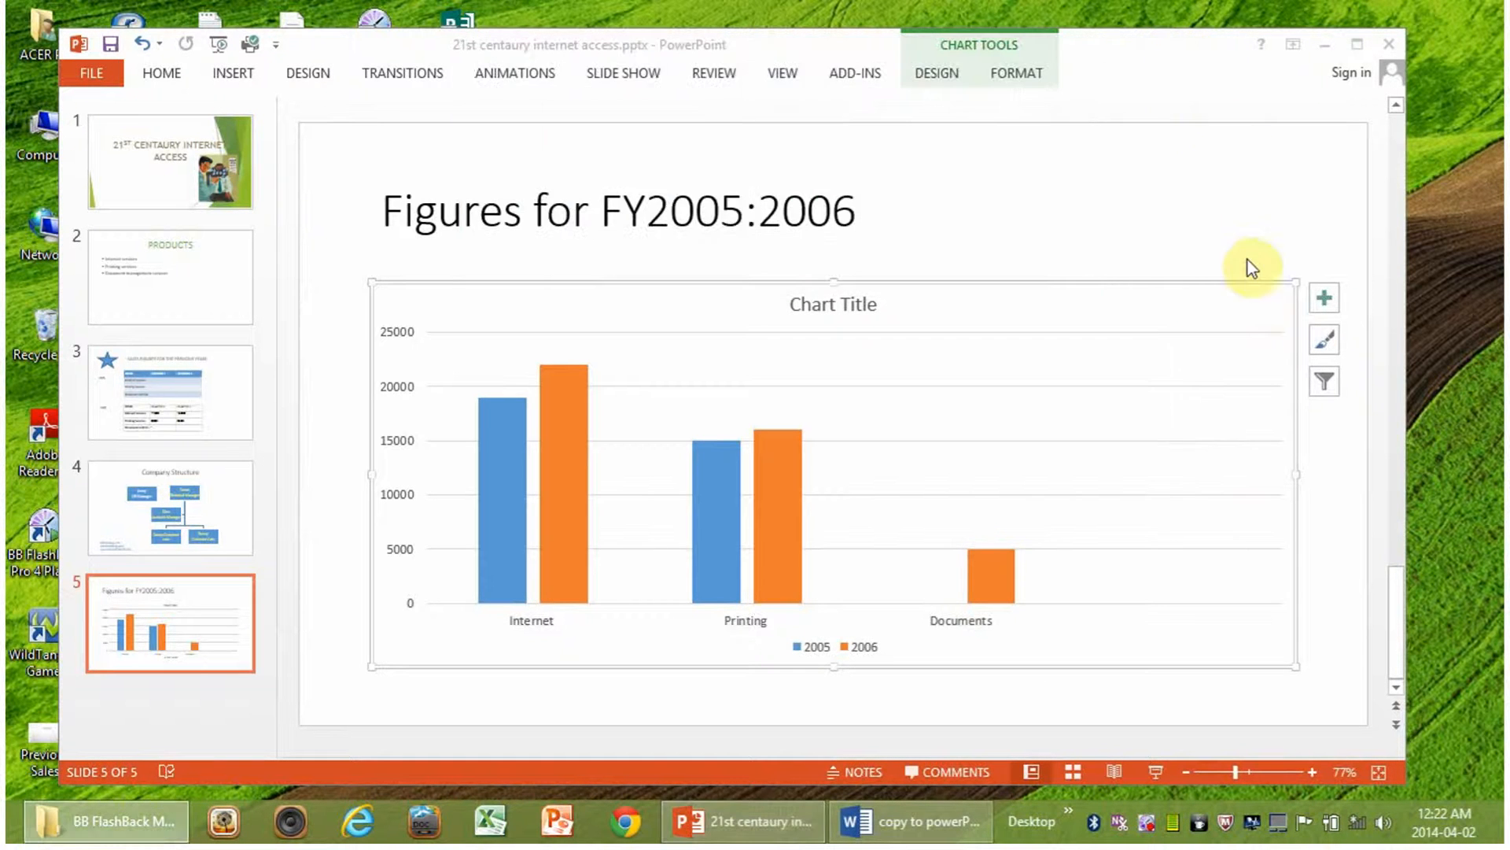
left_click(219, 650)
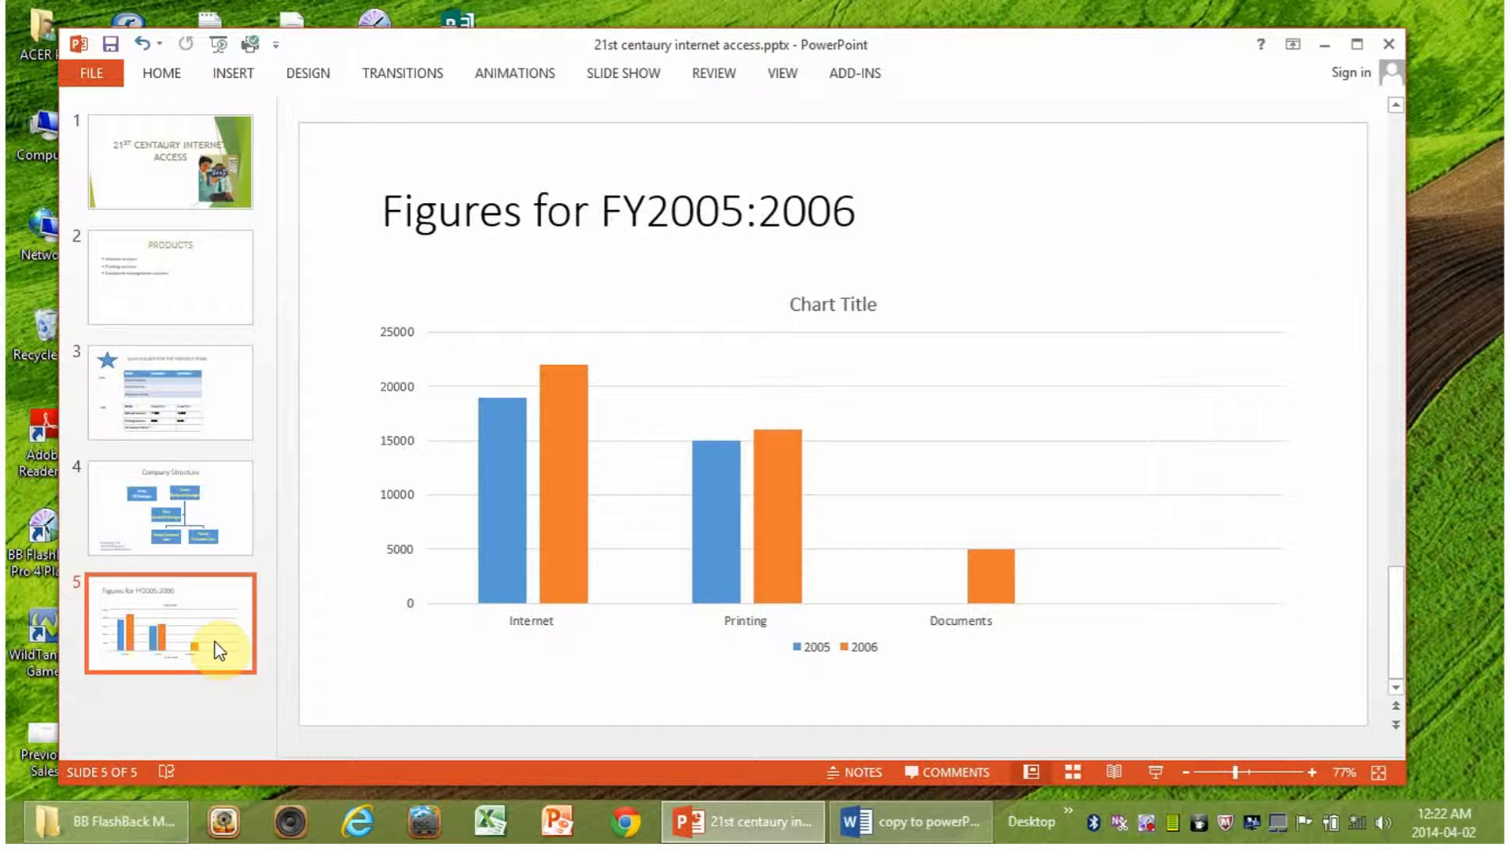
left_click(202, 532)
left_click(215, 629)
Resize the column chart on slide 5 to about three-quarters of its width and slightly taller, keeping its upper-left corner fixed, and deselect it.
left_click(829, 464)
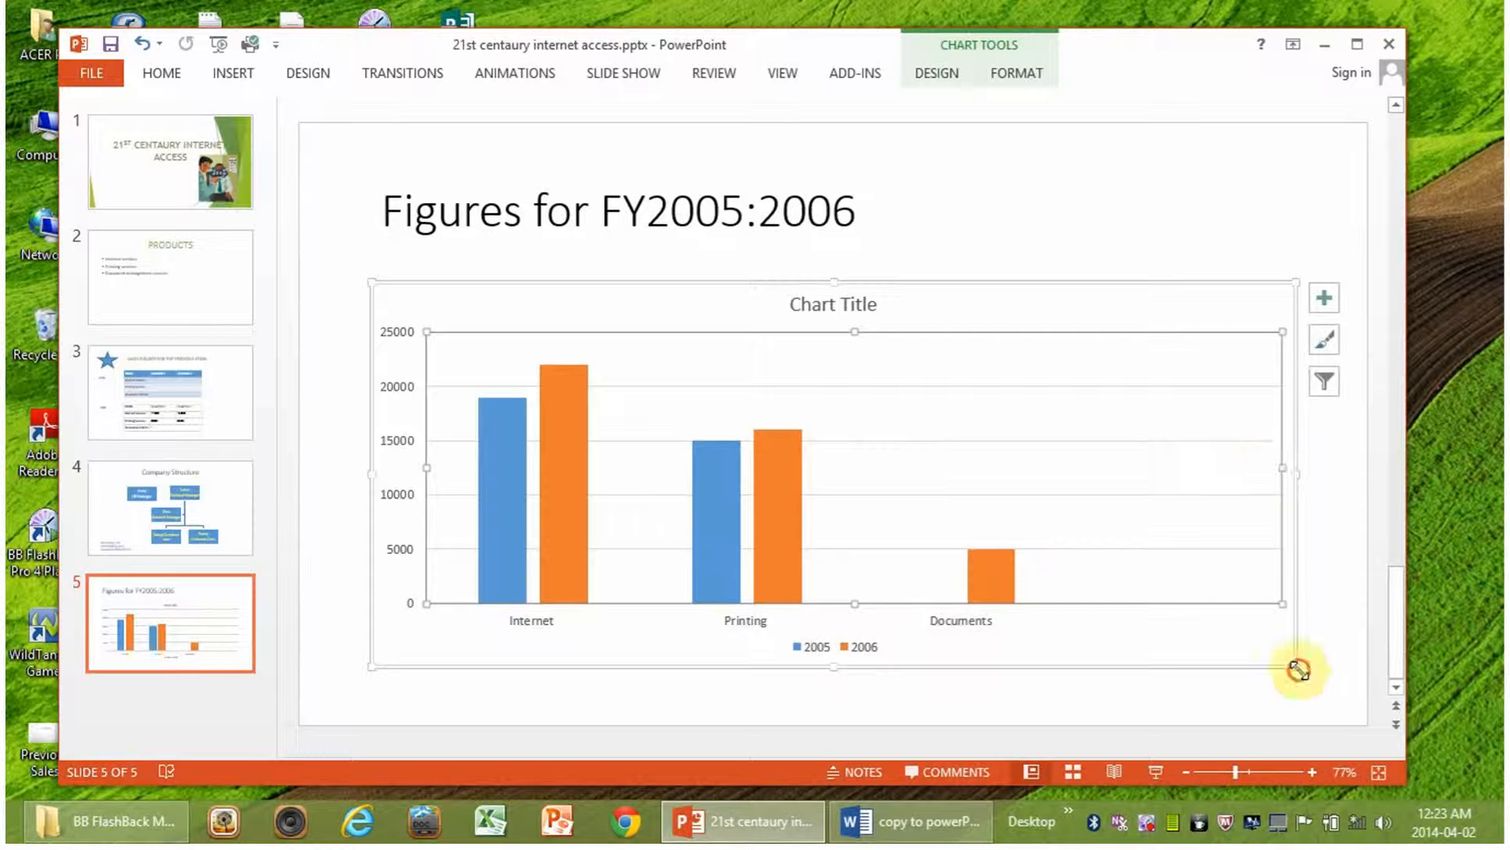
left_click_drag(1298, 668, 1061, 683)
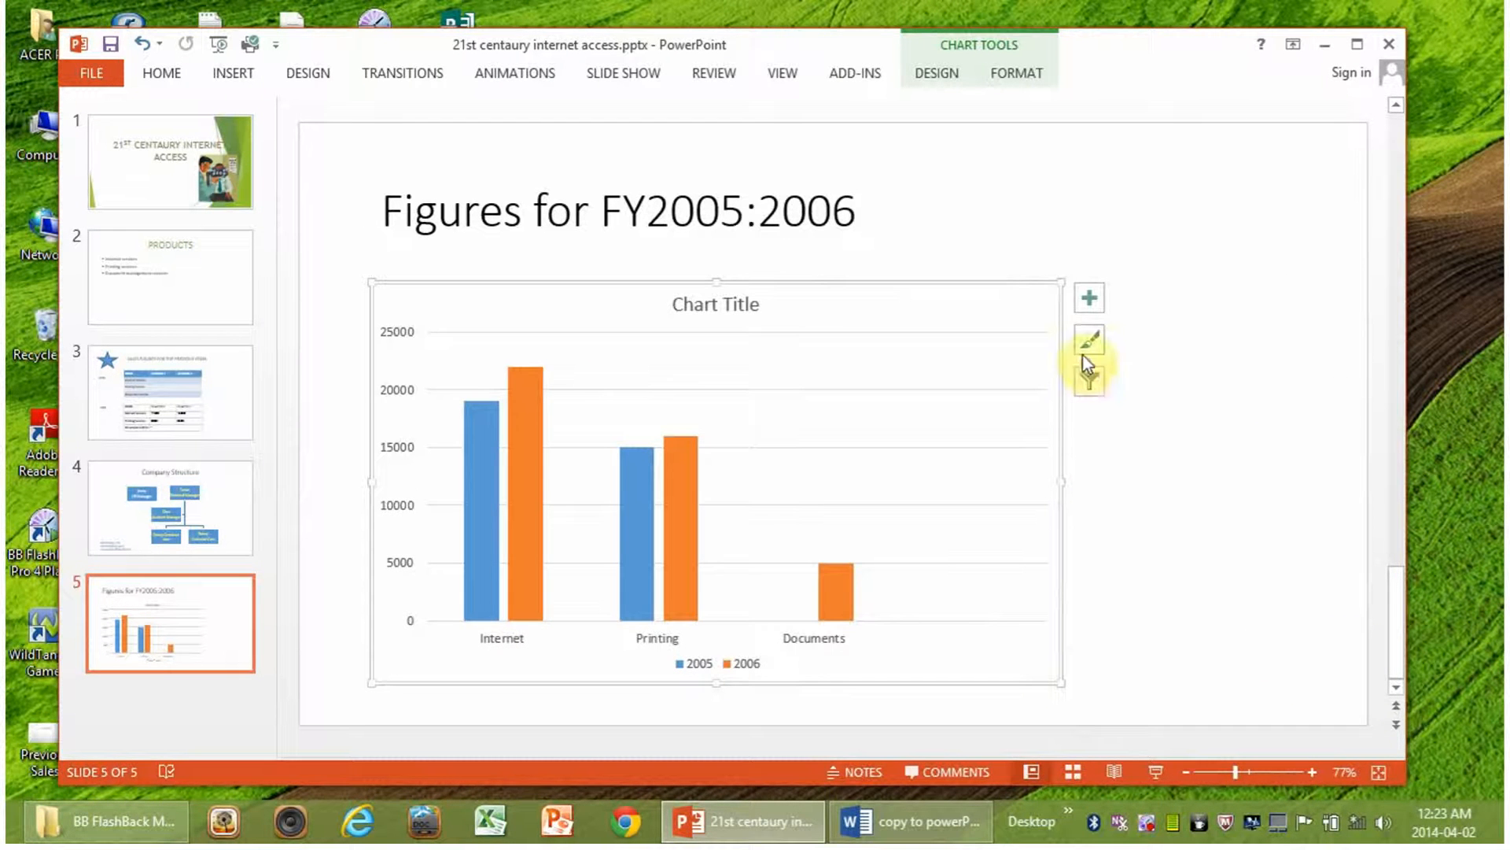
left_click(1330, 316)
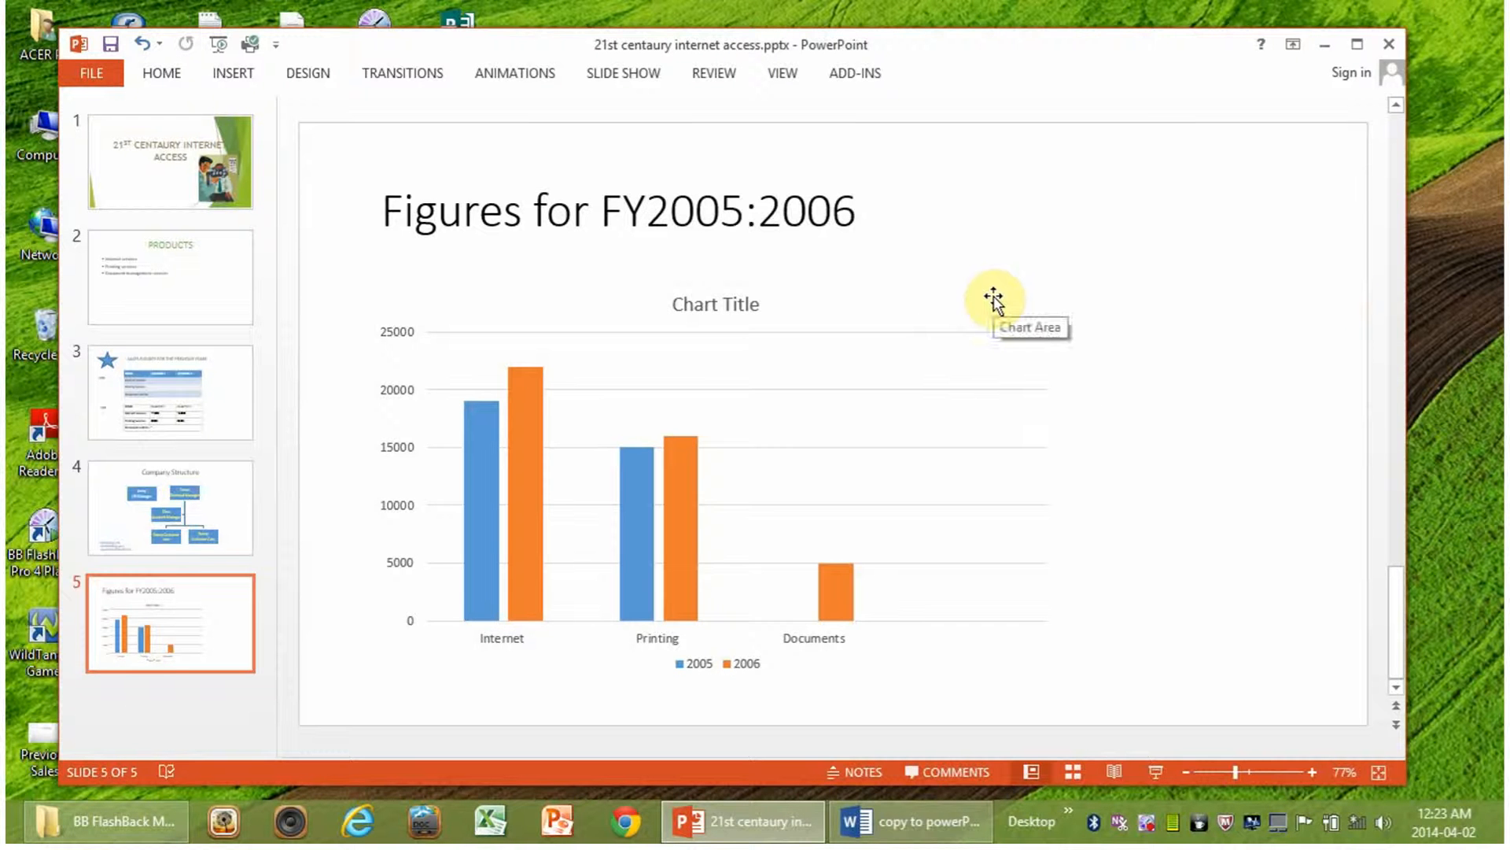
left_click(934, 433)
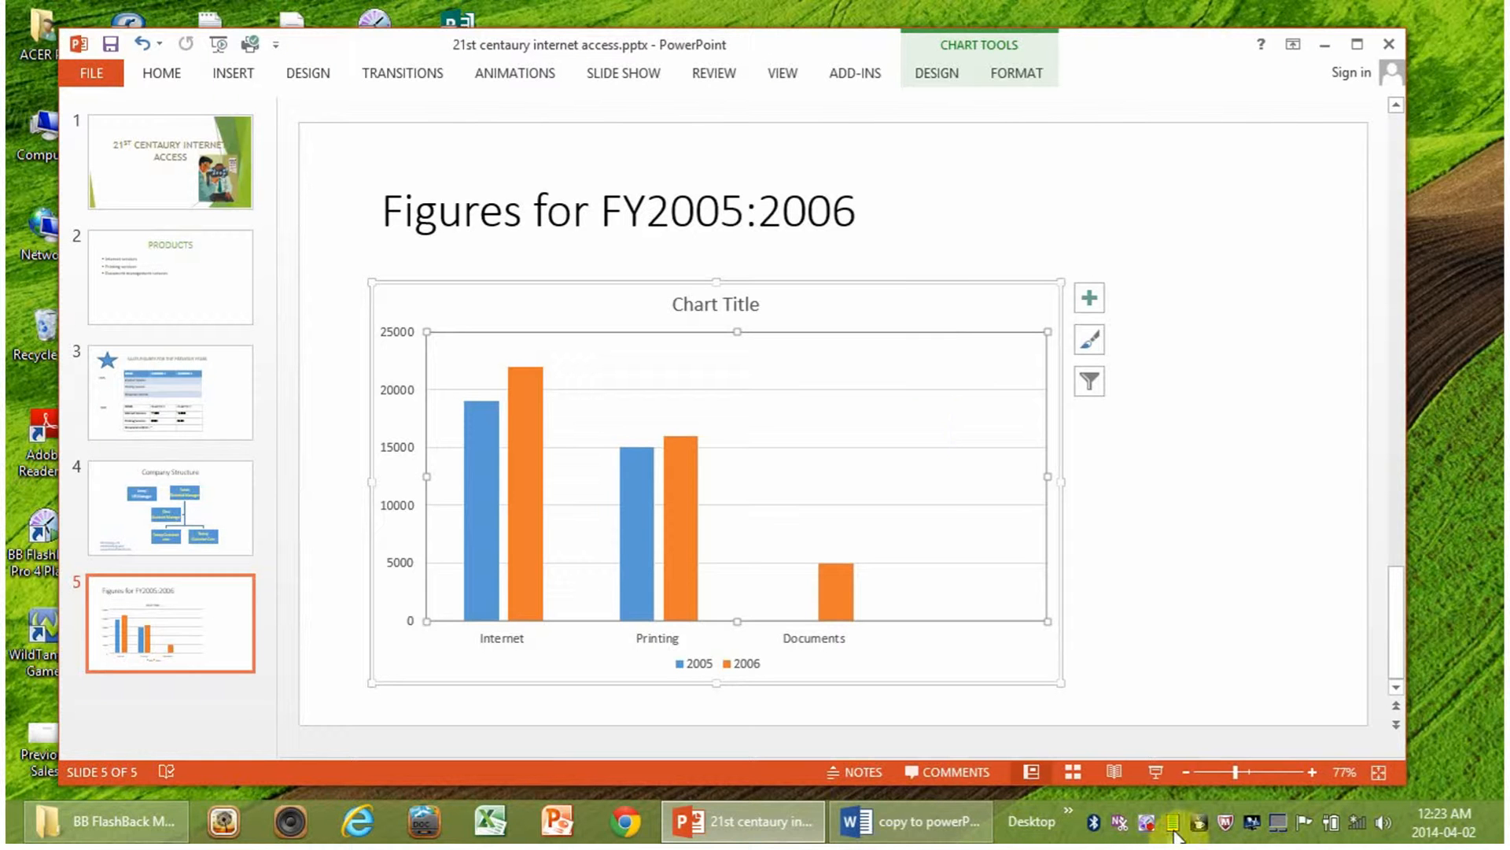
left_click(1148, 825)
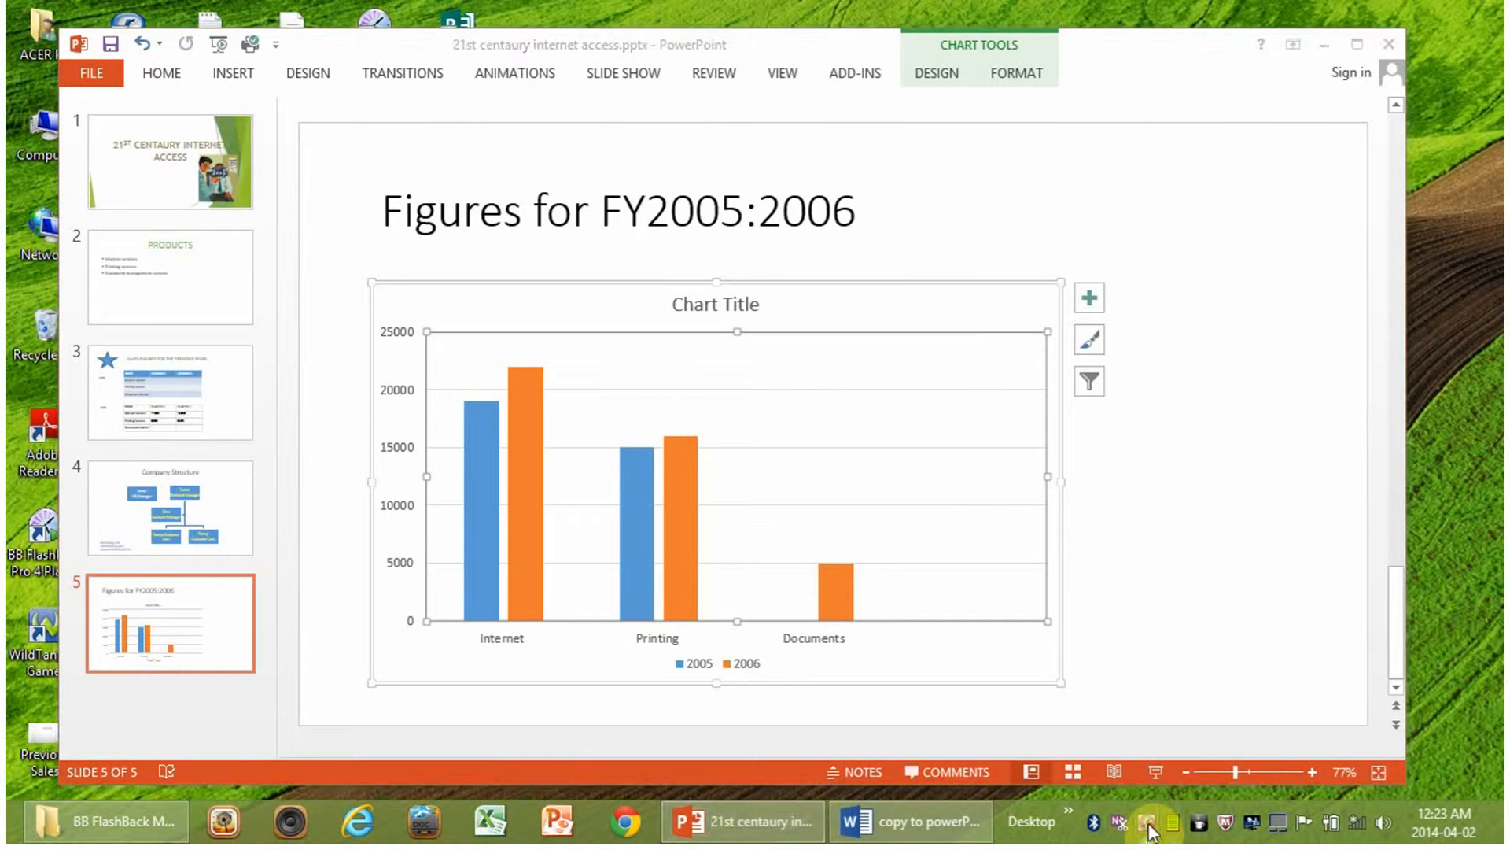